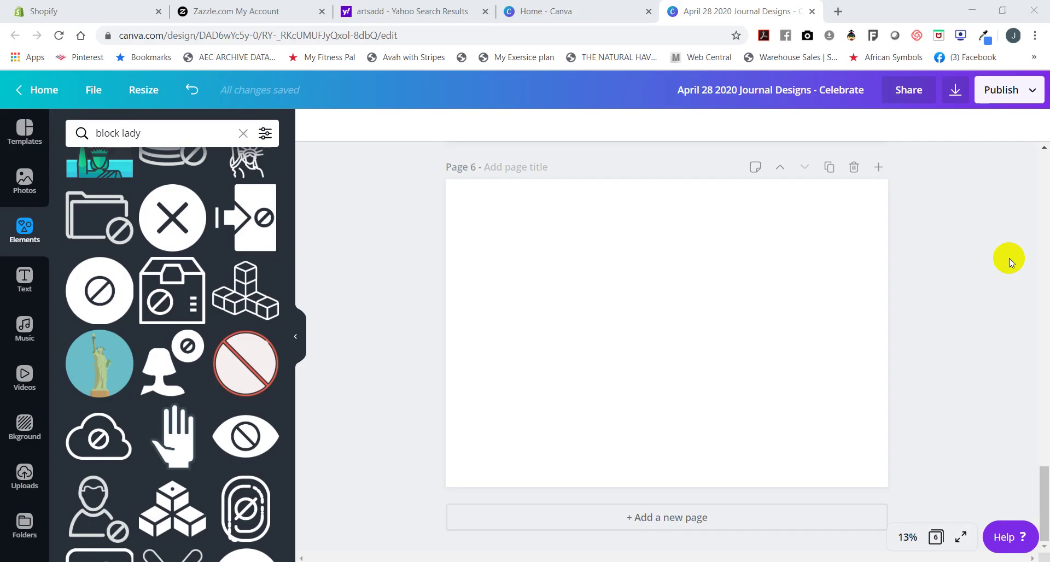
Add the red-haired woman in a mint top from the "block lady" elements to page 6 and enlarge her to page height along the right edge.
left_click(18, 237)
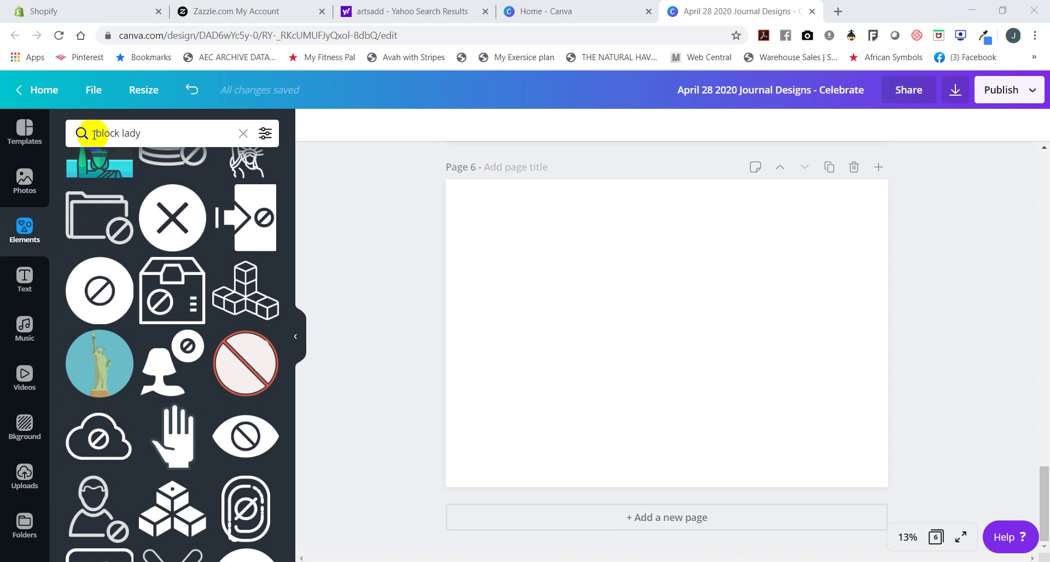
scroll(172, 195, "down", 8)
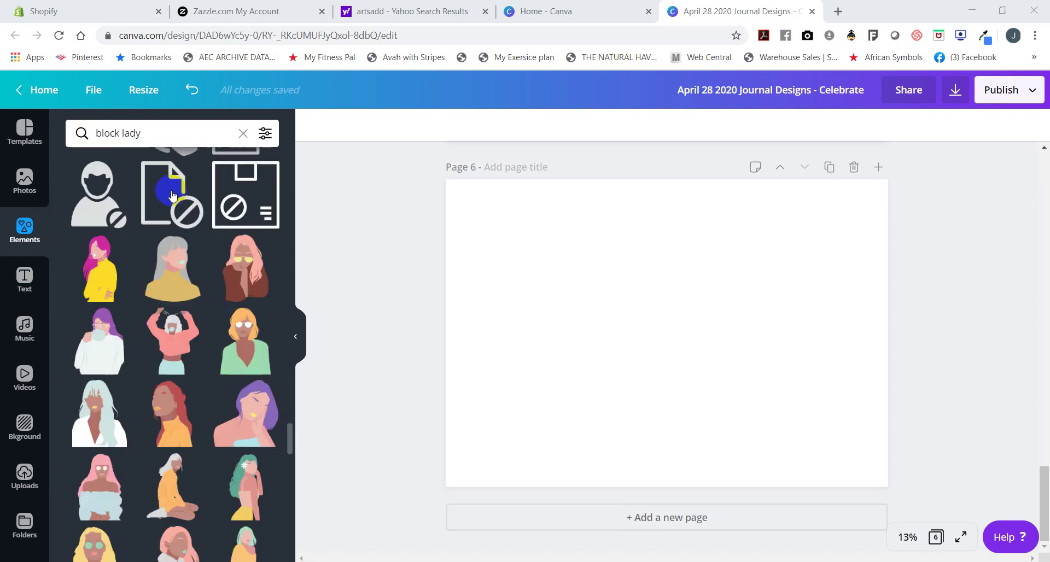
scroll(172, 196, "down", 3)
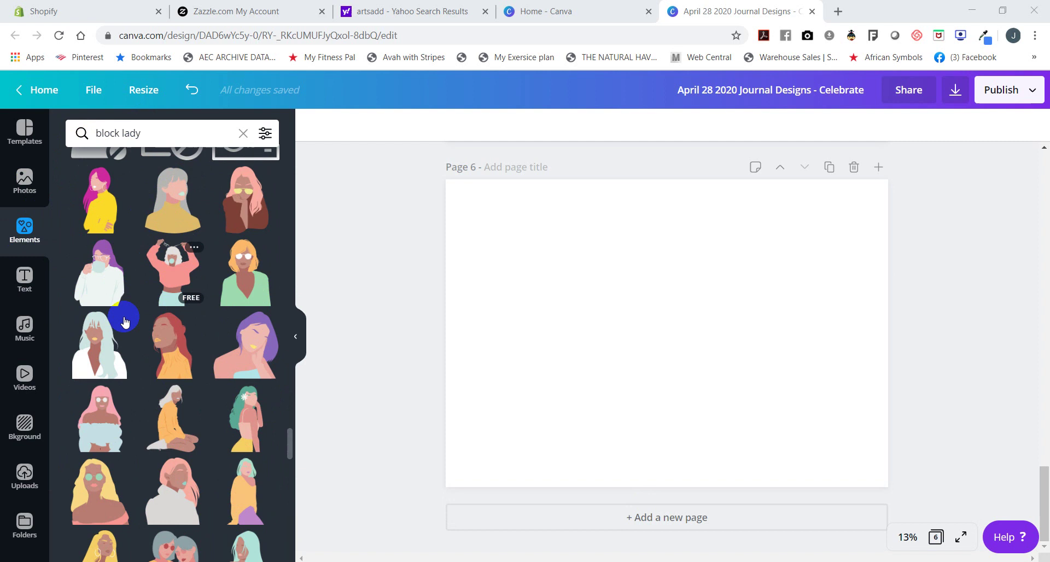
scroll(157, 318, "down", 8)
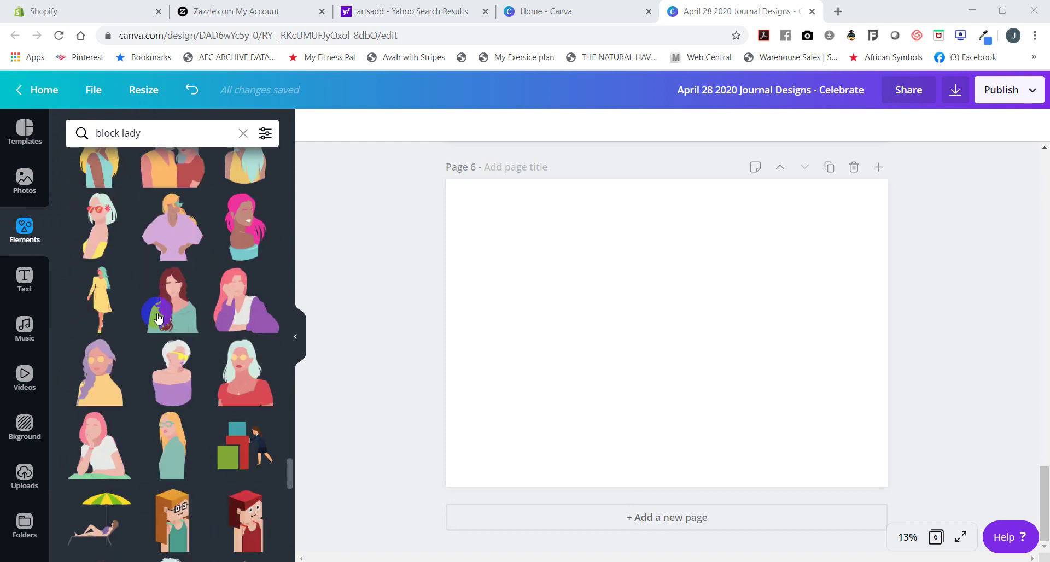
scroll(157, 318, "down", 5)
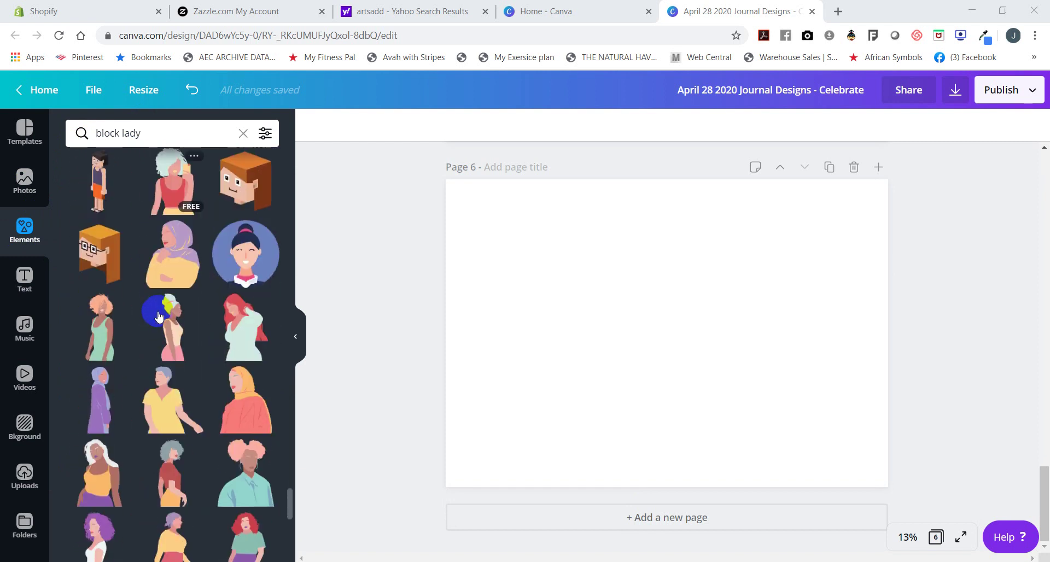
left_click(237, 319)
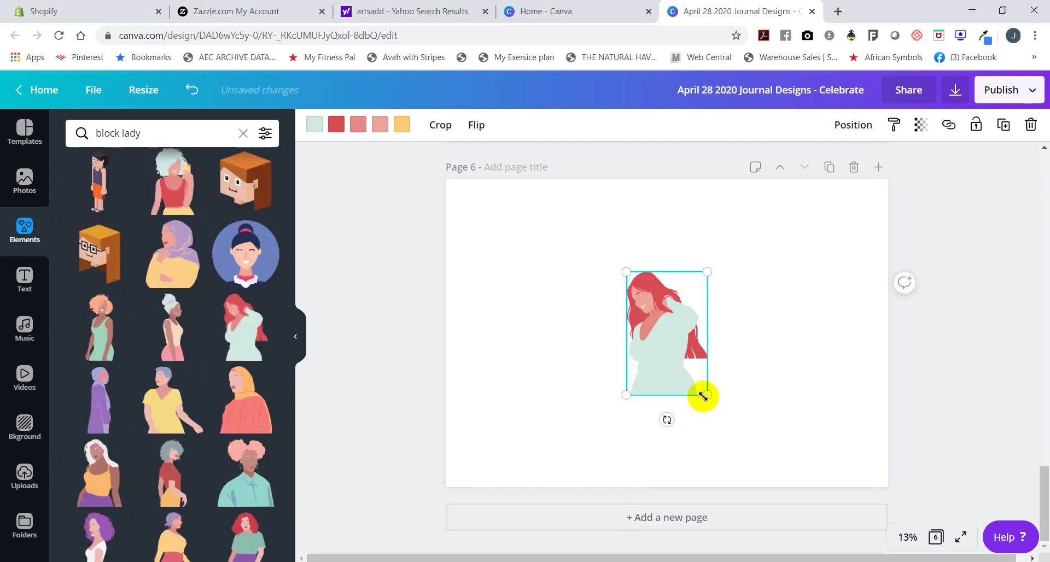
left_click_drag(703, 396, 777, 324)
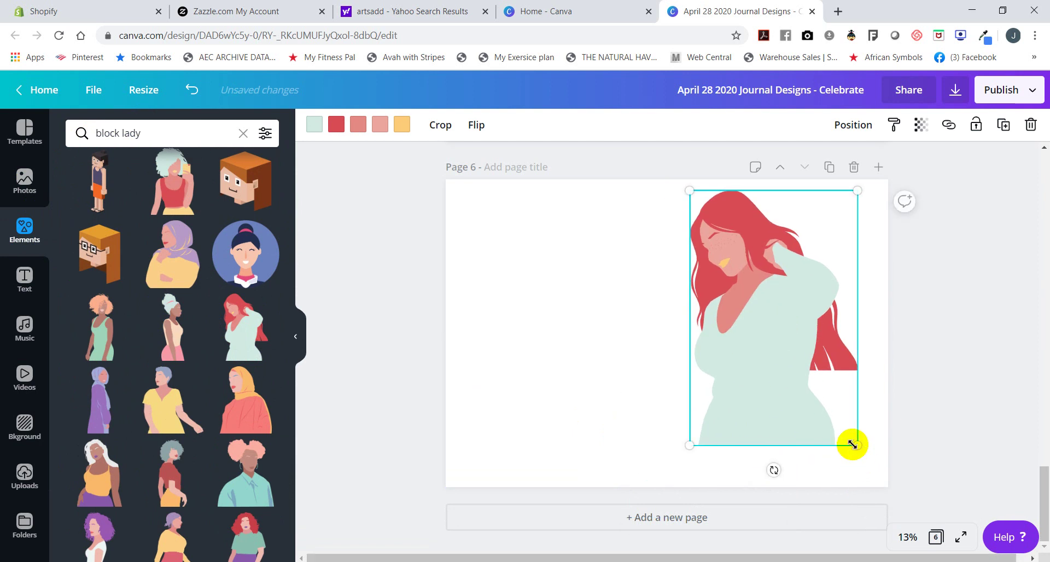
left_click_drag(852, 444, 890, 491)
left_click_drag(821, 387, 814, 377)
Add the pink-haired woman in a crop top, enlarge her to page height in the middle of page 6, and send her behind the red-haired woman.
scroll(227, 383, "down", 6)
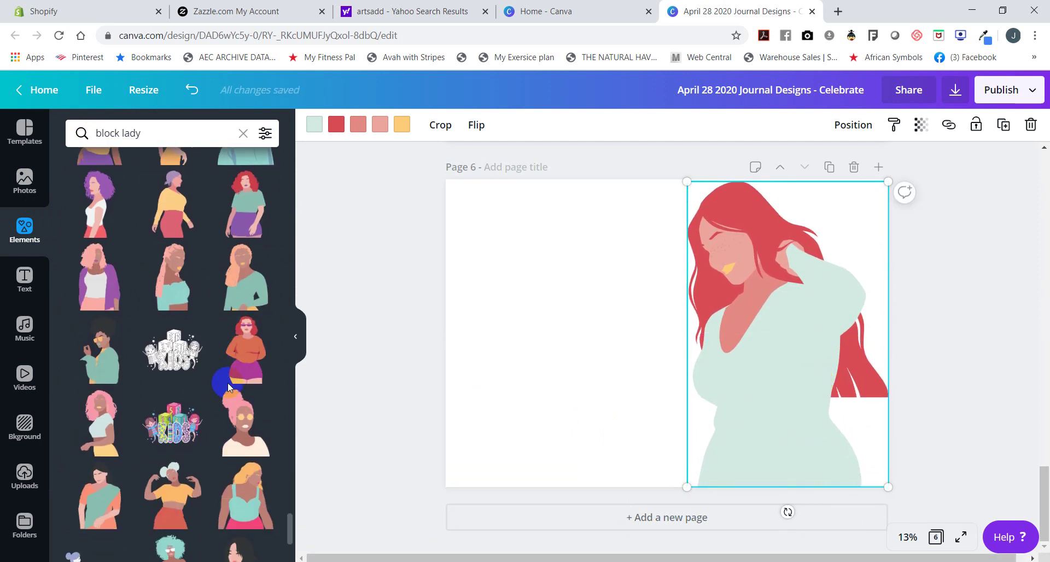
left_click(94, 429)
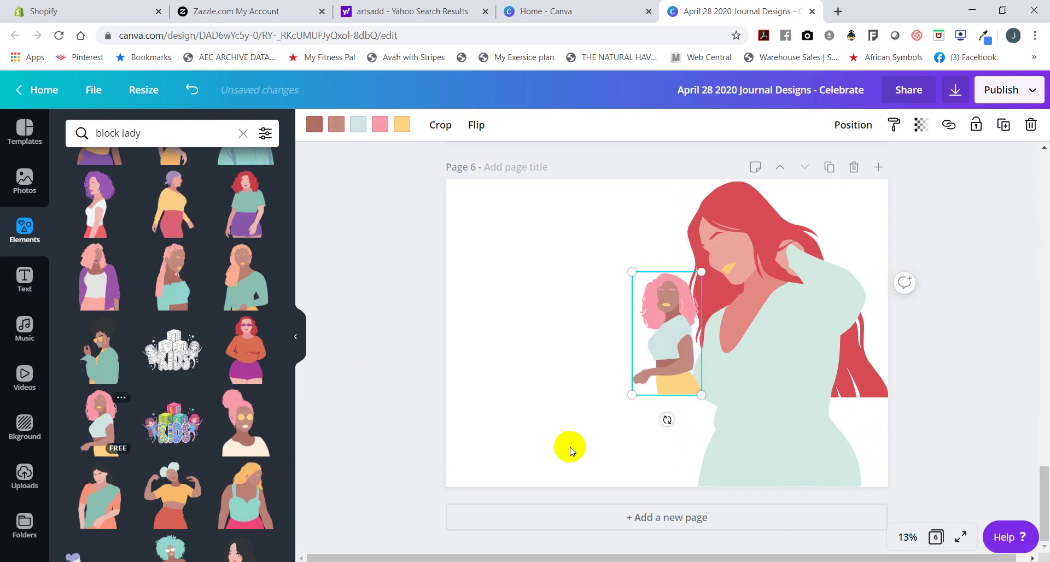
left_click_drag(702, 395, 781, 487)
left_click_drag(741, 442, 662, 355)
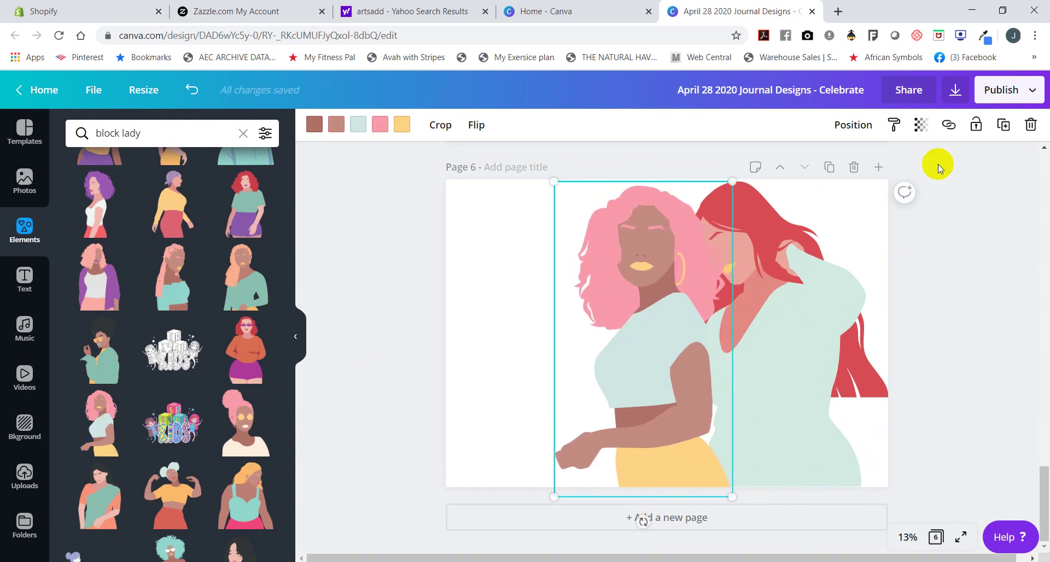
left_click(853, 126)
left_click(818, 167)
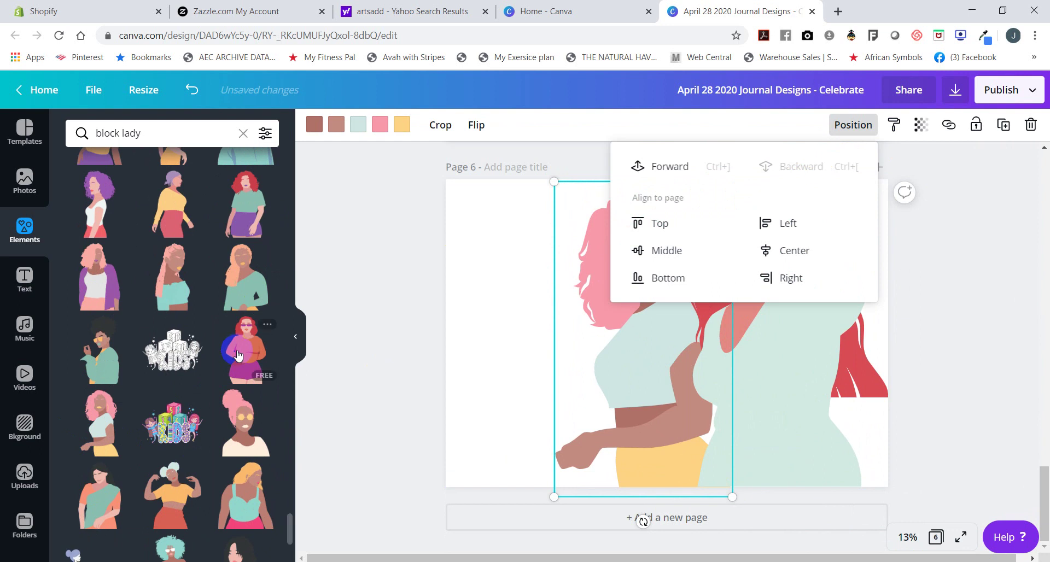
Add the woman with mint hair buns and raised arms, enlarge her over the left part of page 6, and send her backward.
left_click(159, 500)
left_click_drag(714, 392, 594, 326)
left_click_drag(686, 178, 711, 149)
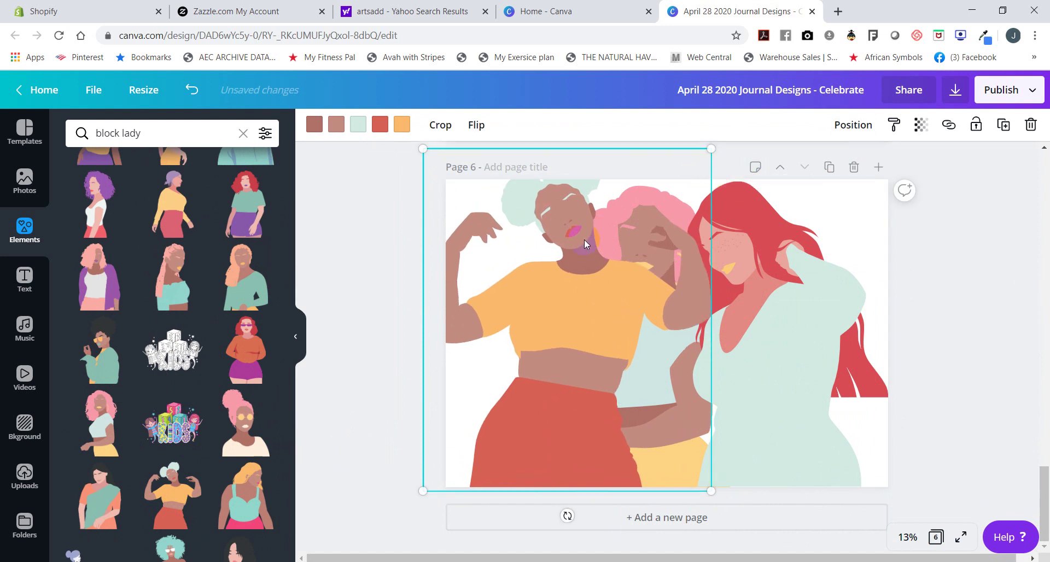
left_click_drag(584, 245, 560, 264)
left_click(854, 125)
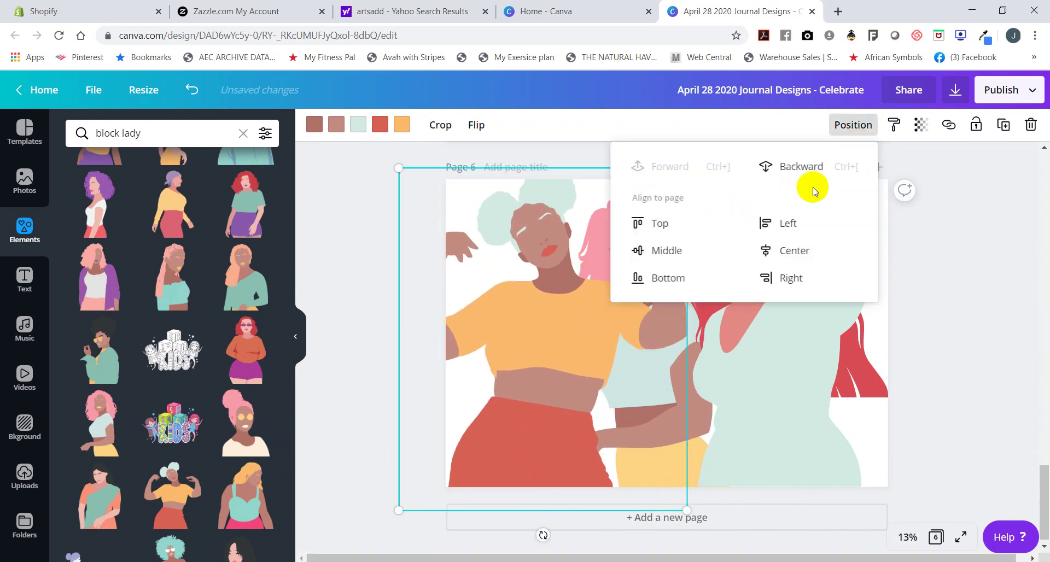
left_click(802, 167)
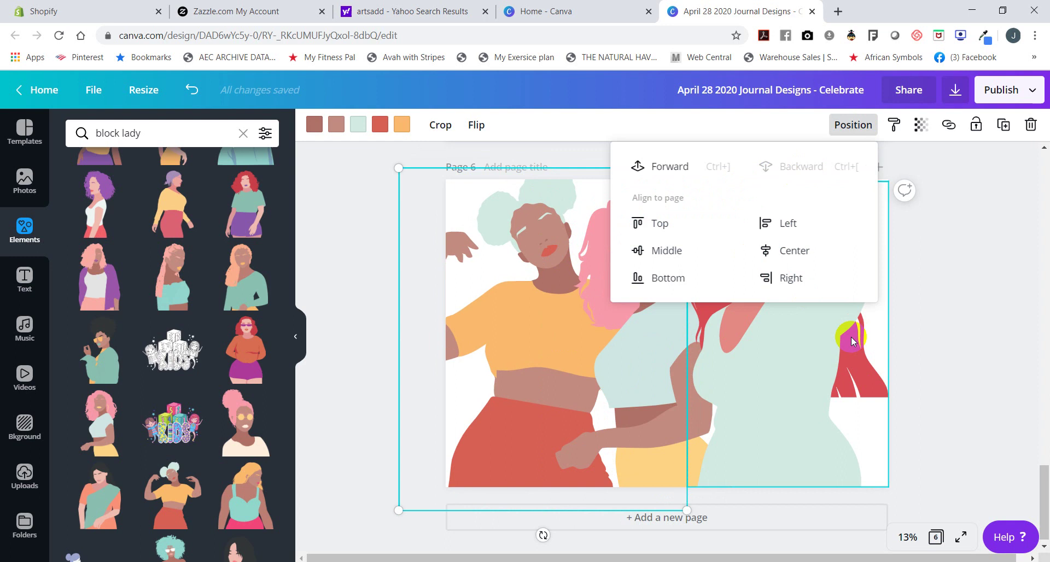
Move the red-haired woman slightly right, try flipping her horizontally, and flip her back.
mouse_move(797, 356)
left_mouse_down()
mouse_move(835, 361)
mouse_move(814, 361)
left_mouse_up()
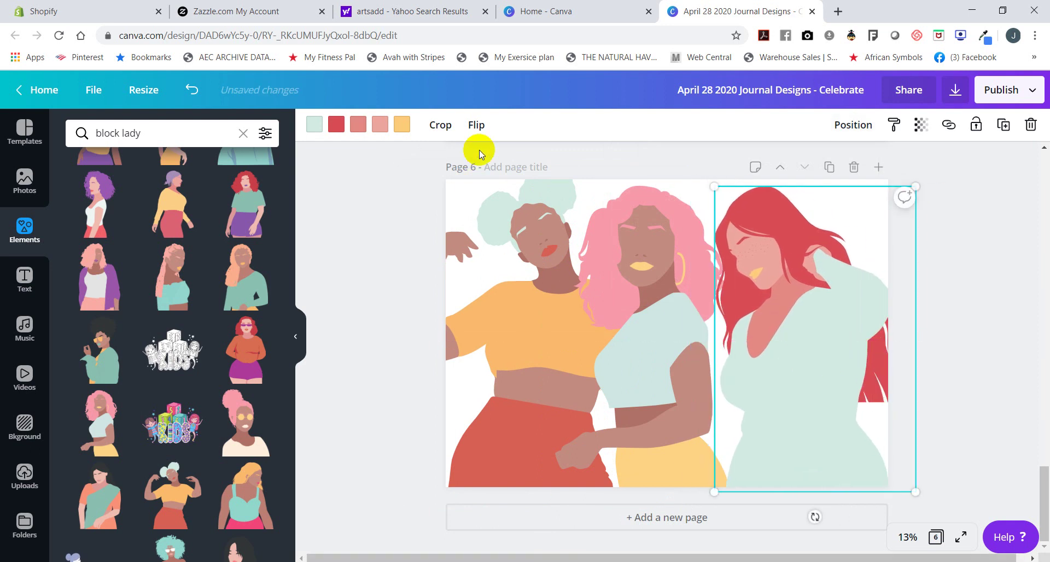
left_click(475, 125)
left_click(506, 164)
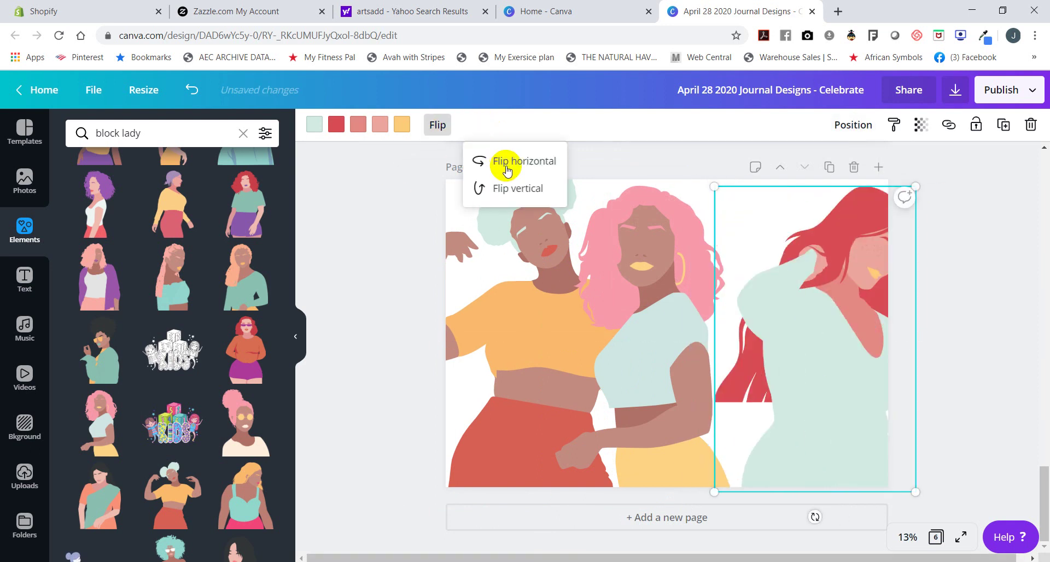
left_click(507, 164)
Move the mint-haired woman behind the red-haired woman, and place the pink-haired woman at the page's left edge, flipped horizontally.
left_click_drag(633, 370, 665, 379)
left_click_drag(481, 338, 786, 345)
left_click(643, 356)
left_click_drag(644, 353, 499, 354)
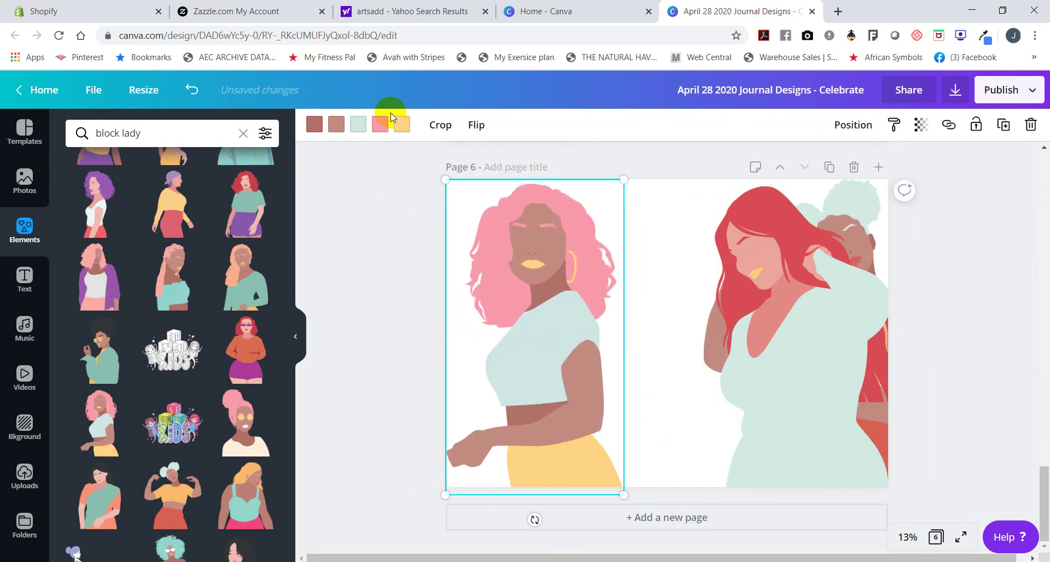
left_click(476, 126)
left_click(505, 161)
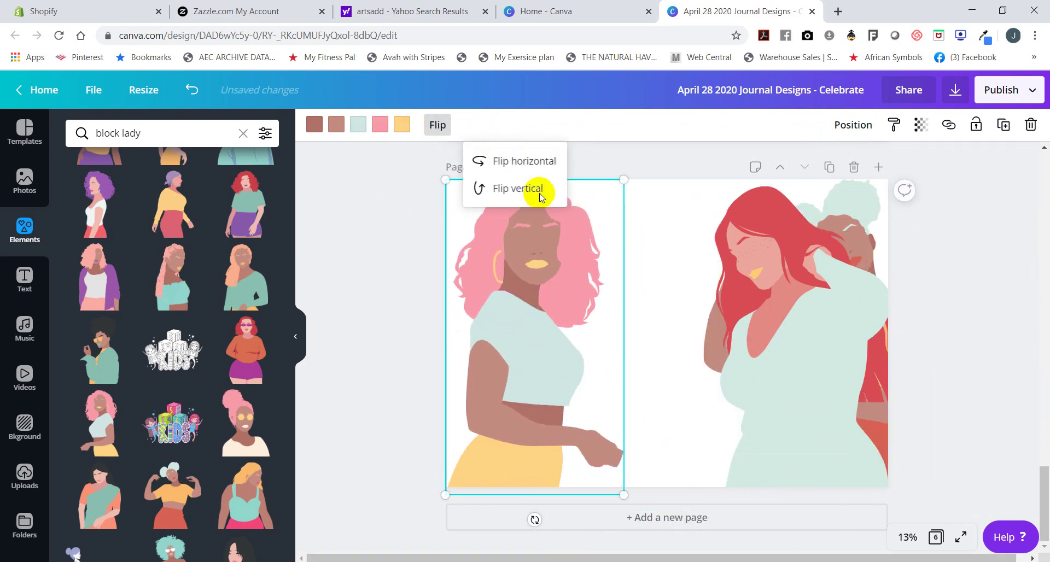
Rearrange the figures on page 6 with the mint-haired woman on the left, the pink-haired woman in the middle and the red-haired woman on the right.
left_click(865, 229)
left_click_drag(864, 208, 720, 230)
left_click(813, 251)
left_click_drag(813, 251, 485, 233)
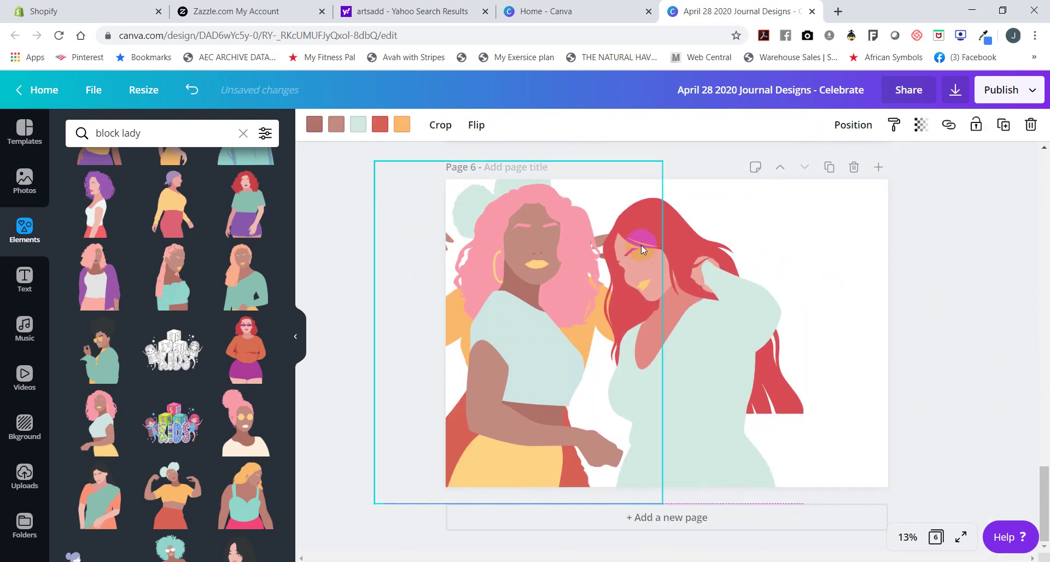
left_click(714, 258)
left_click_drag(705, 347, 837, 330)
left_click(561, 304)
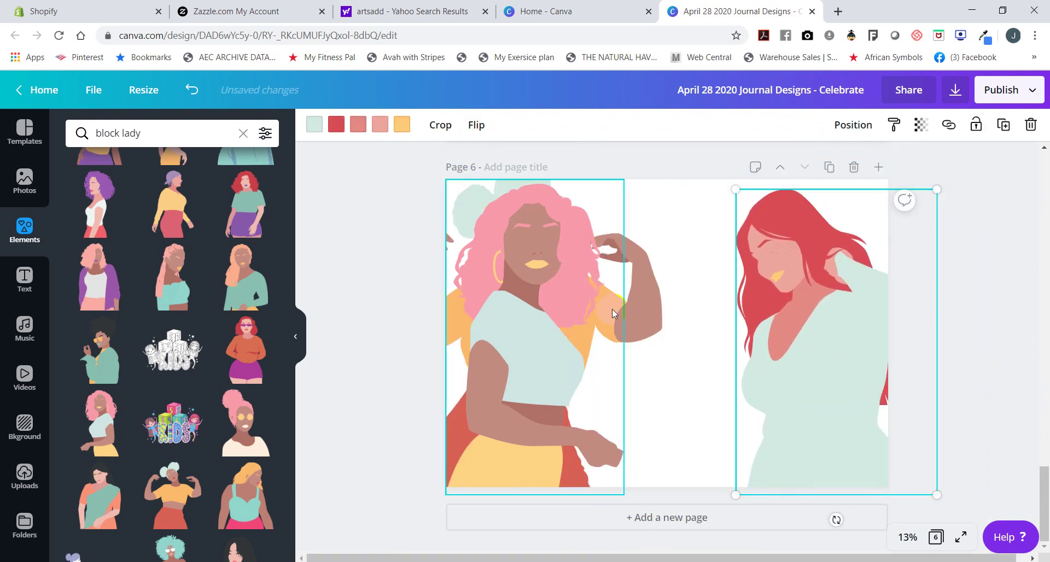
left_click_drag(561, 304, 680, 305)
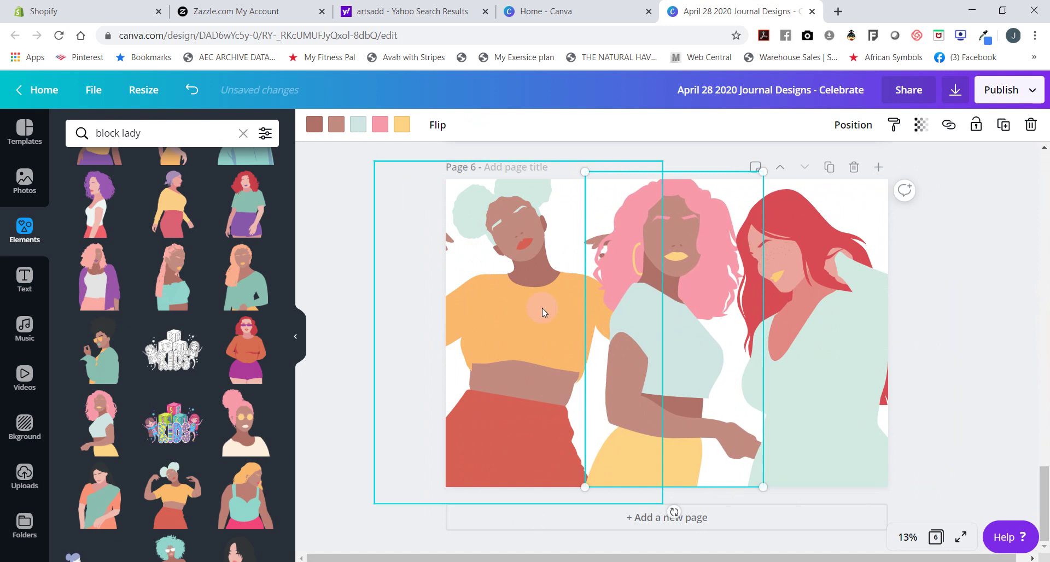
Delete the mint-haired woman and the pink-haired woman from page 6.
left_click_drag(528, 315, 546, 326)
key("Delete")
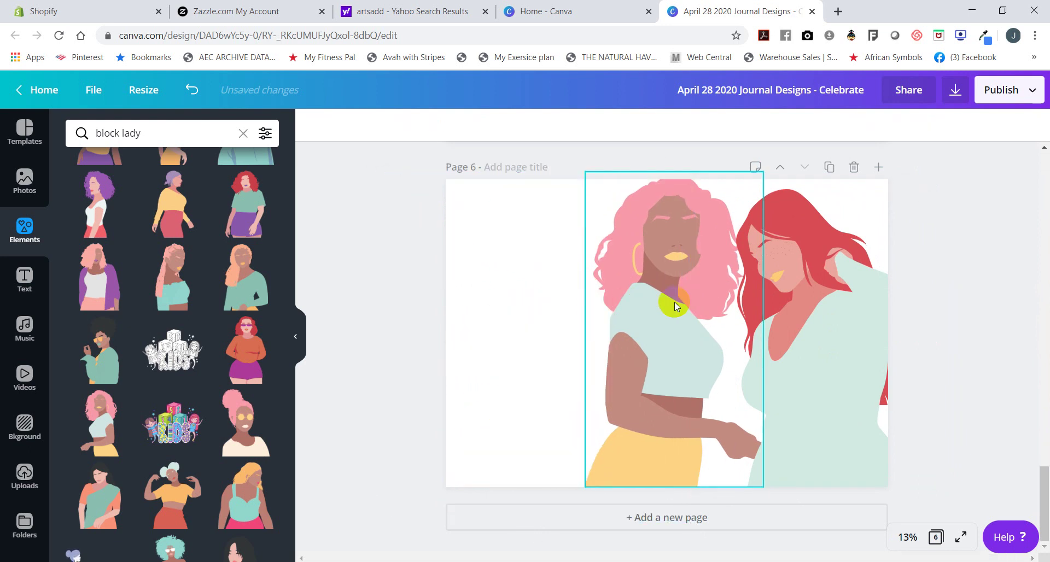
left_click(667, 310)
key("Delete")
Add the woman with a teal afro and white sunglasses, enlarge her in the middle of page 6, and delete the red-haired woman.
scroll(186, 383, "down", 3)
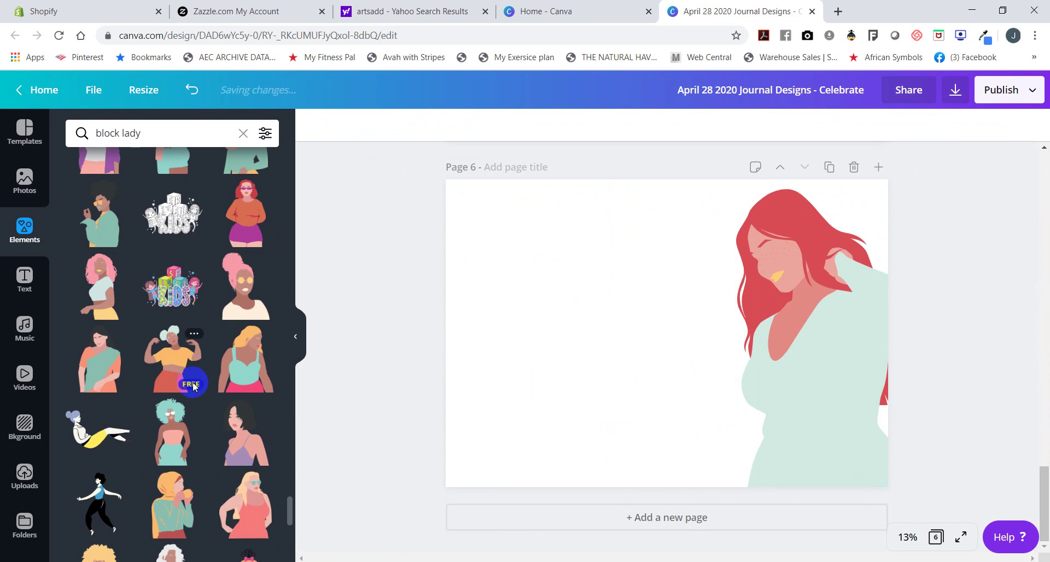
left_click(172, 434)
left_click_drag(696, 394, 717, 378)
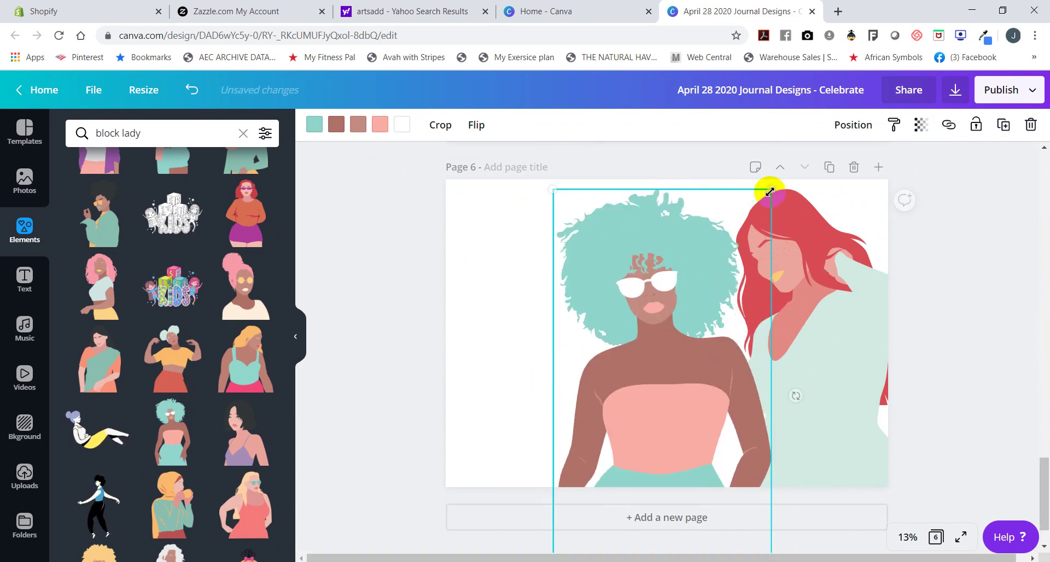
left_click_drag(770, 190, 719, 246)
left_click_drag(648, 324, 686, 244)
left_click(812, 297)
key("Delete")
Scale down and reposition the teal-haired woman so she fits the full height of page 6, roughly centred.
left_click(671, 312)
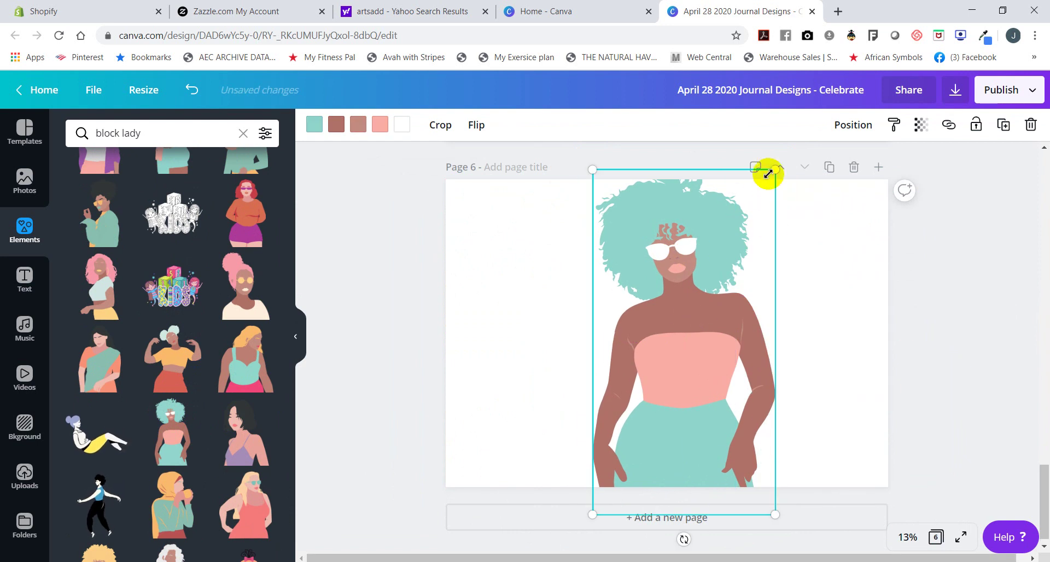
left_click_drag(765, 174, 751, 187)
mouse_move(685, 322)
left_mouse_down()
mouse_move(684, 295)
mouse_move(682, 314)
left_mouse_up()
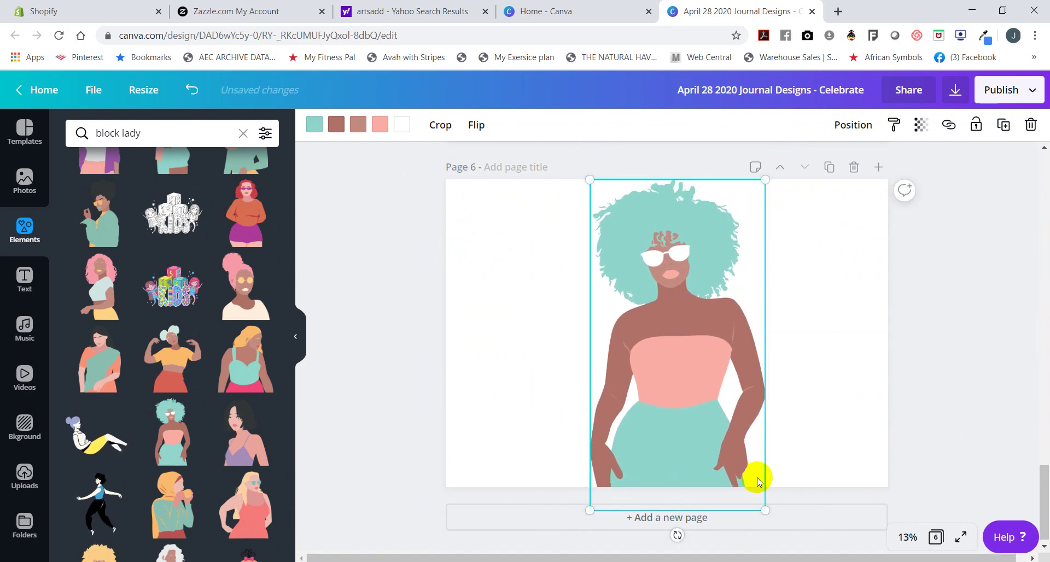
left_click(754, 511)
scroll(758, 281, "up", 5)
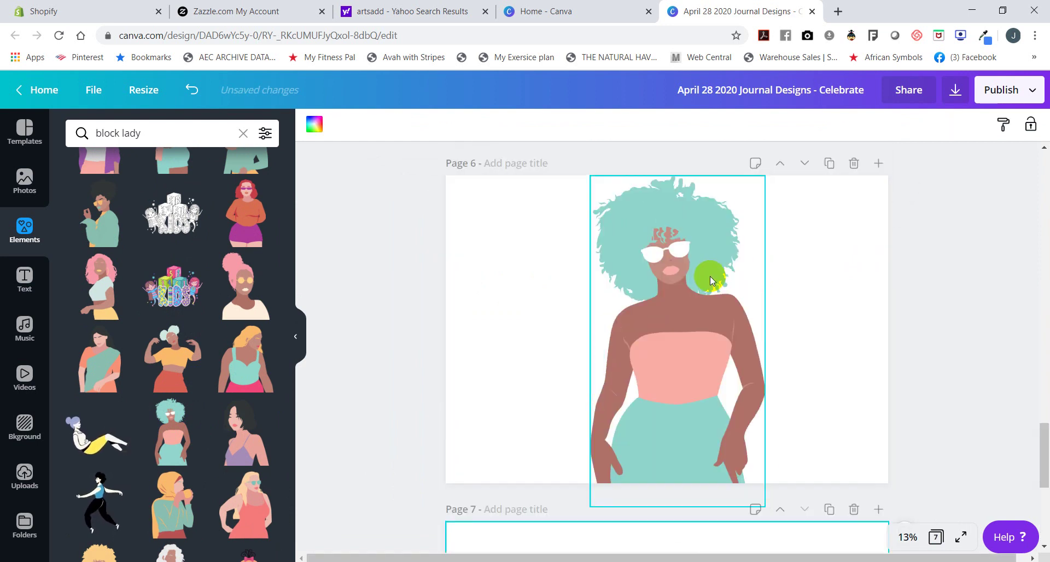
left_click_drag(765, 507, 753, 483)
Recolor both of the woman's skin tones with the same medium brown from the document colors.
left_click(336, 125)
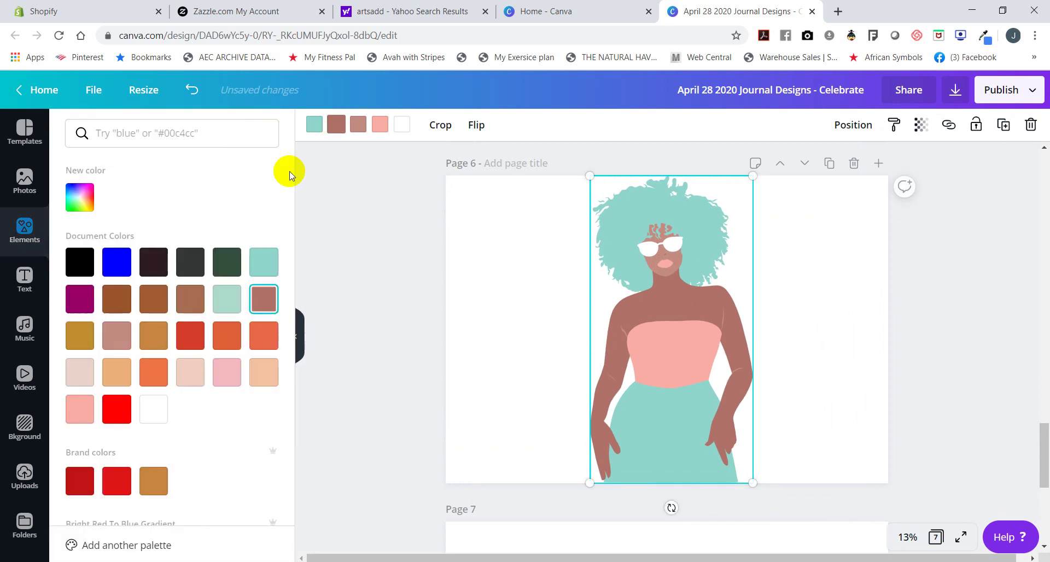
left_click(153, 299)
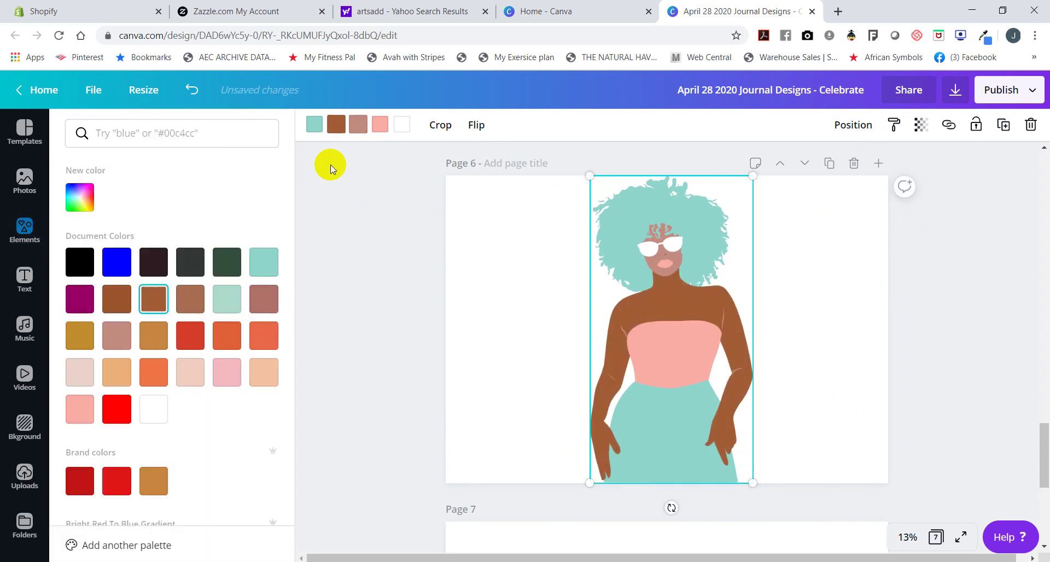
left_click(358, 125)
left_click(161, 298)
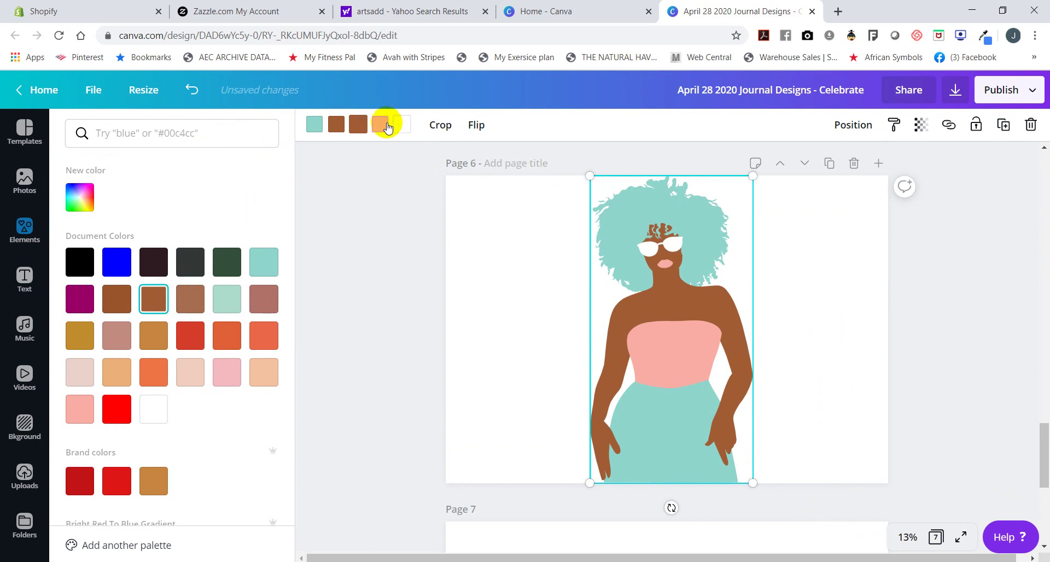
Change the woman's teal hair and skirt to the very dark brown document color.
left_click(378, 125)
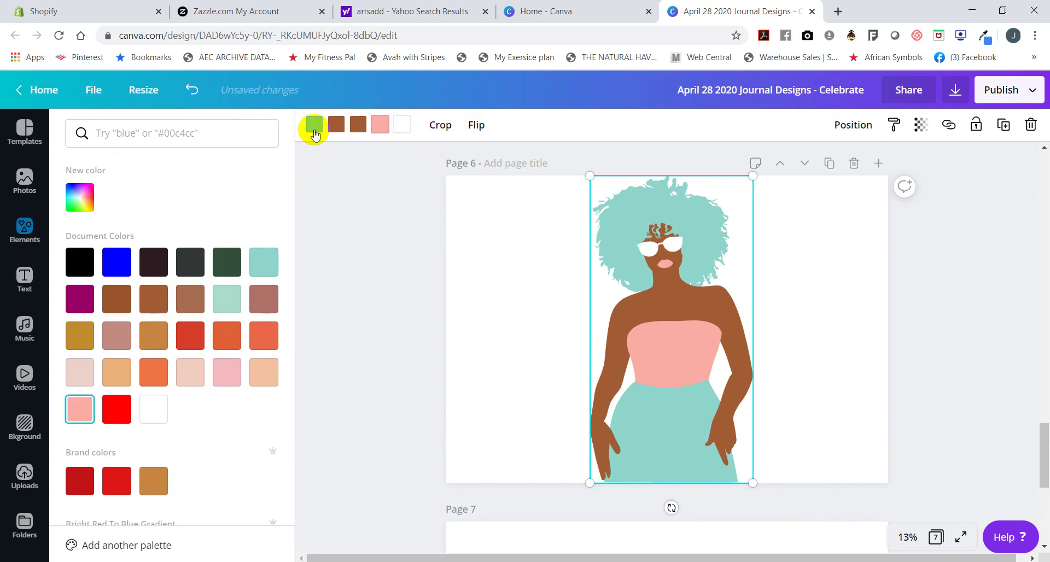
left_click(314, 131)
left_click(155, 263)
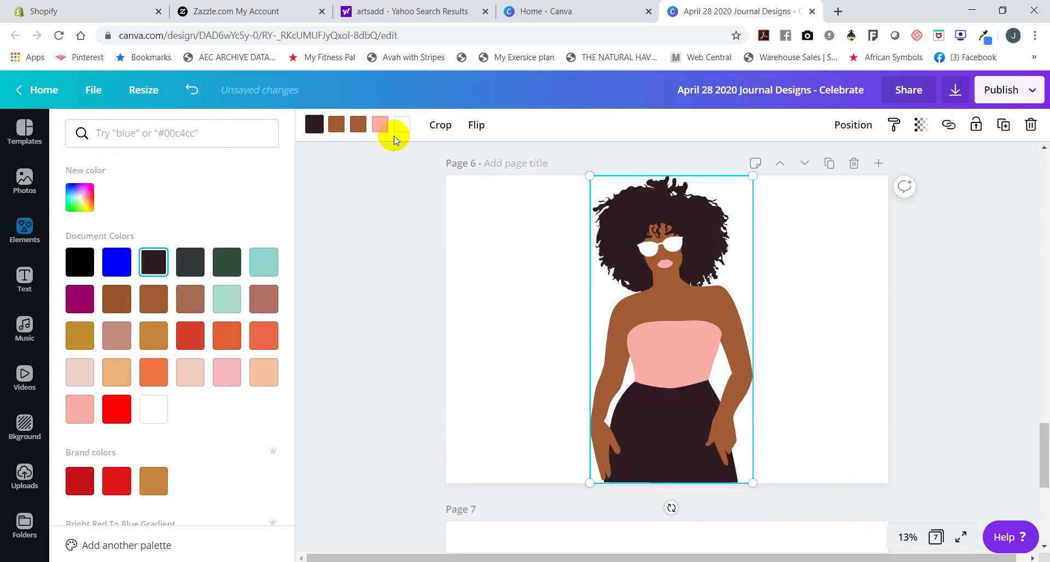
Try mint green on the woman's pink top and lips, and settle on the magenta document color.
left_click(380, 125)
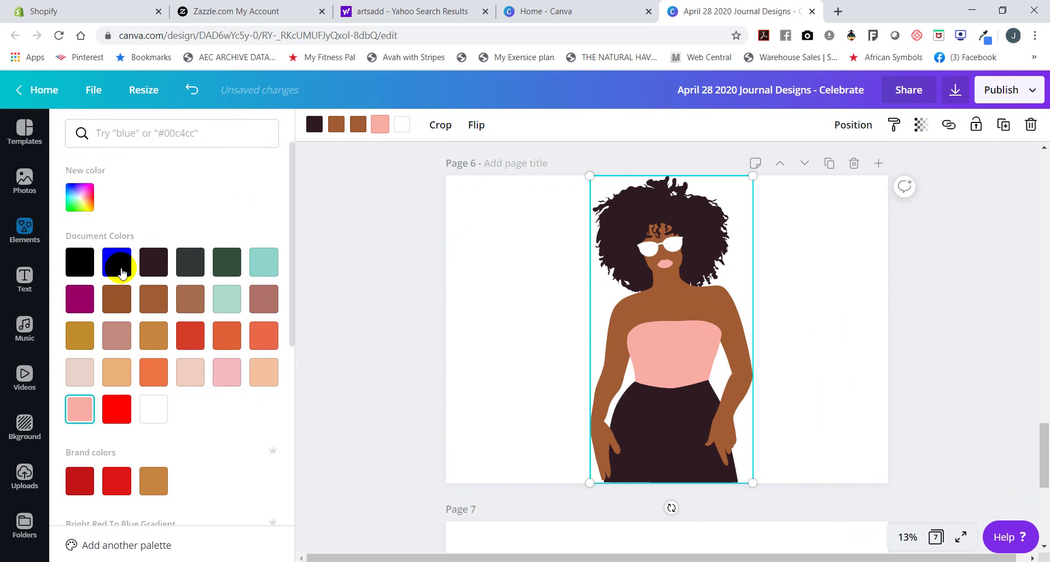
left_click(227, 299)
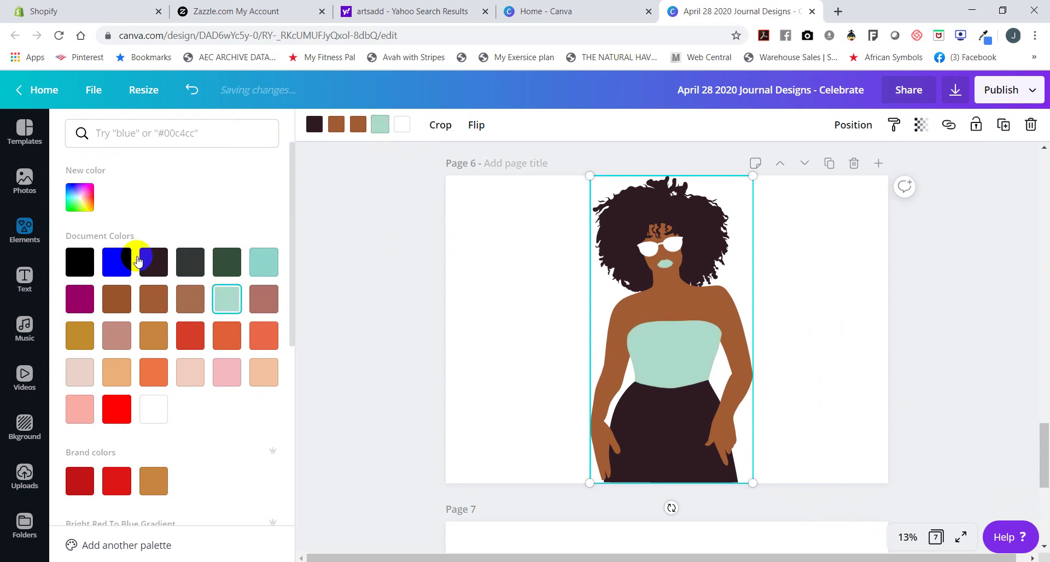
left_click(74, 304)
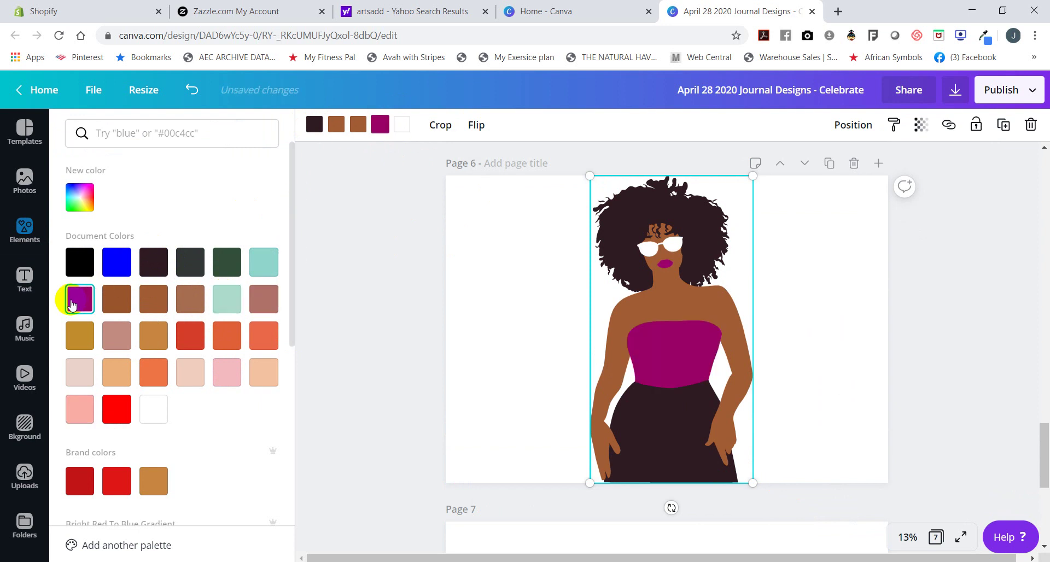
Try tan, medium brown, the brand reds and mint green on the woman's top and lips.
left_click(153, 337)
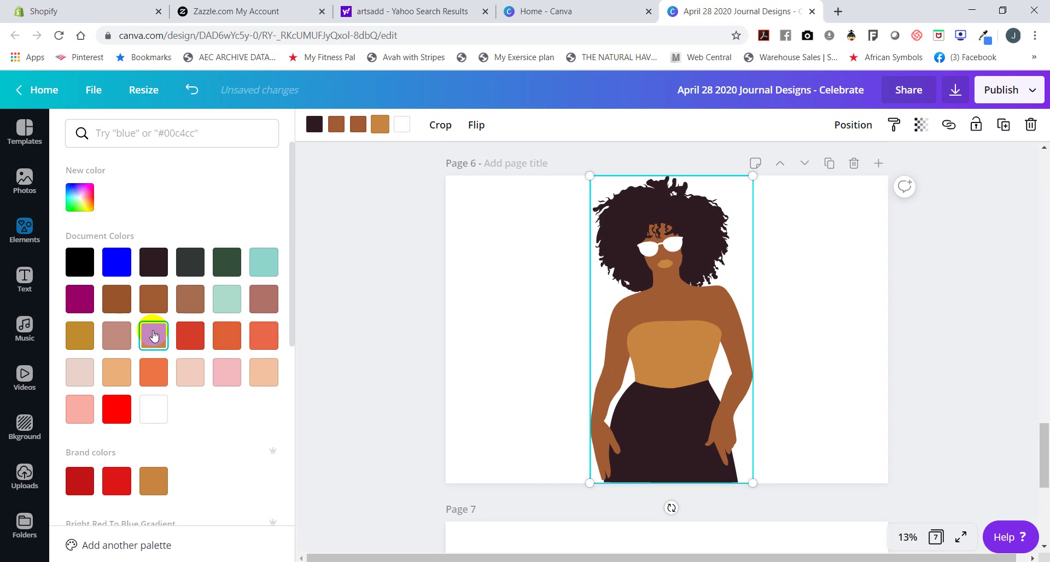
left_click(140, 300)
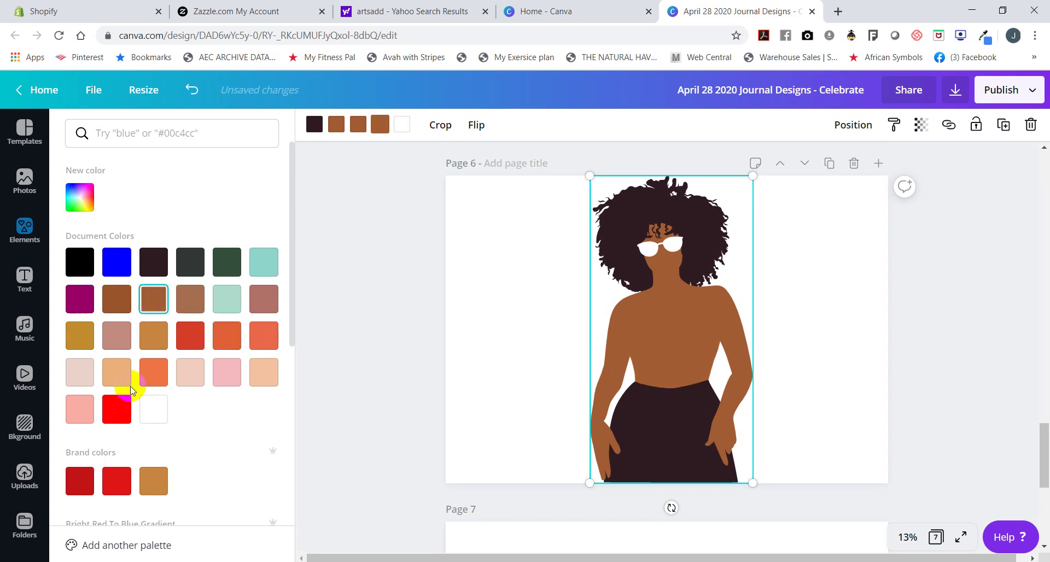
left_click(80, 481)
left_click(119, 490)
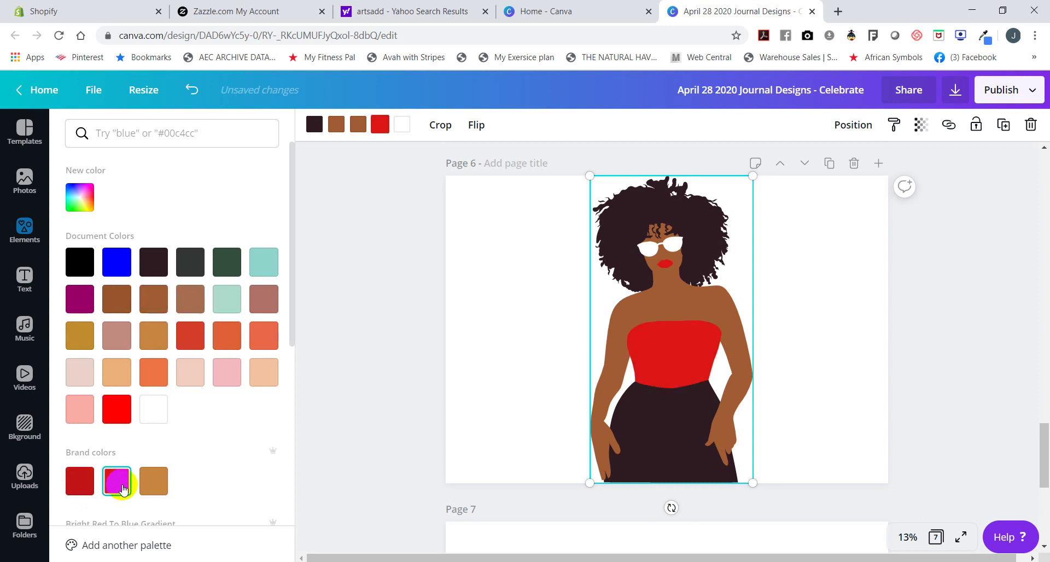
left_click(221, 308)
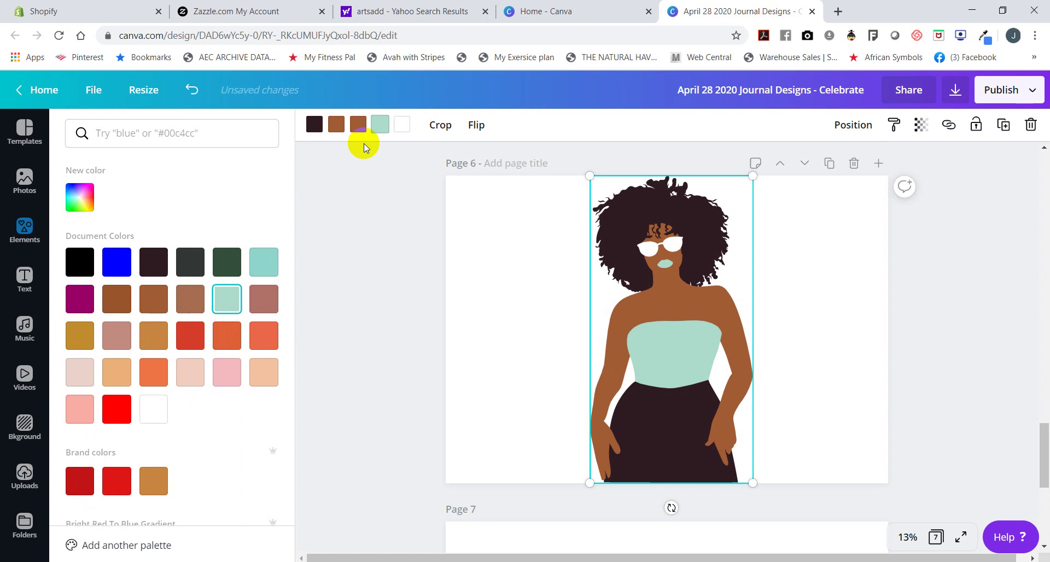
Change the woman's white sunglasses and her dark brown hair and skirt to black.
left_click(409, 125)
left_click(145, 268)
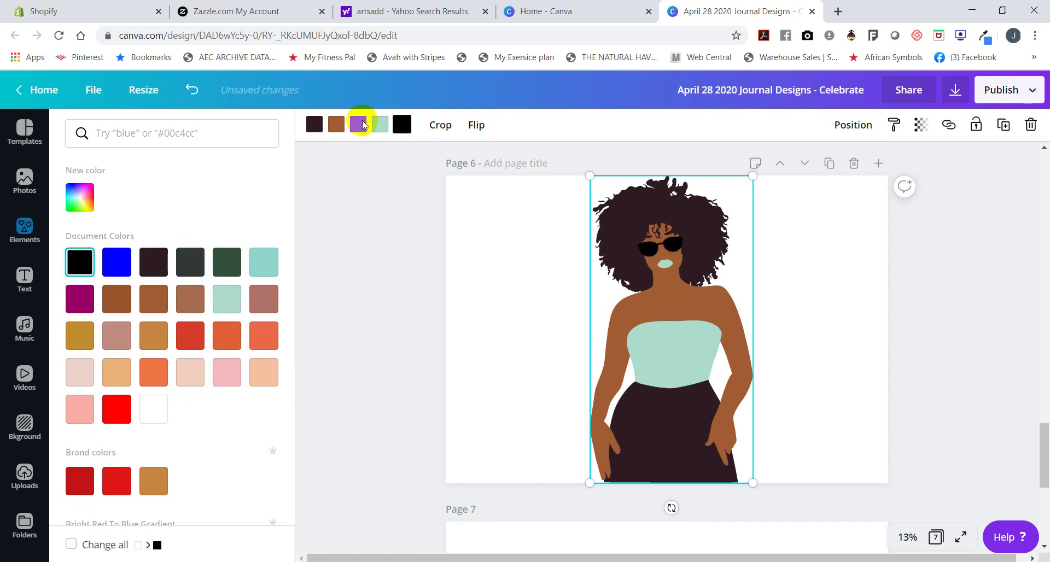
left_click(314, 125)
left_click(79, 262)
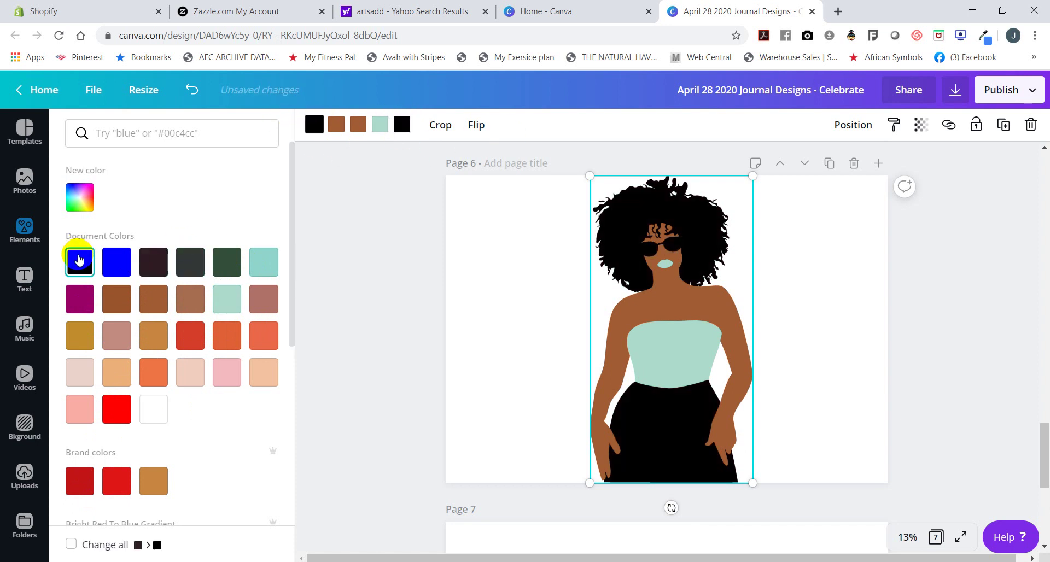
Recolor the woman's top and lips with the bright blue document color.
left_click(381, 124)
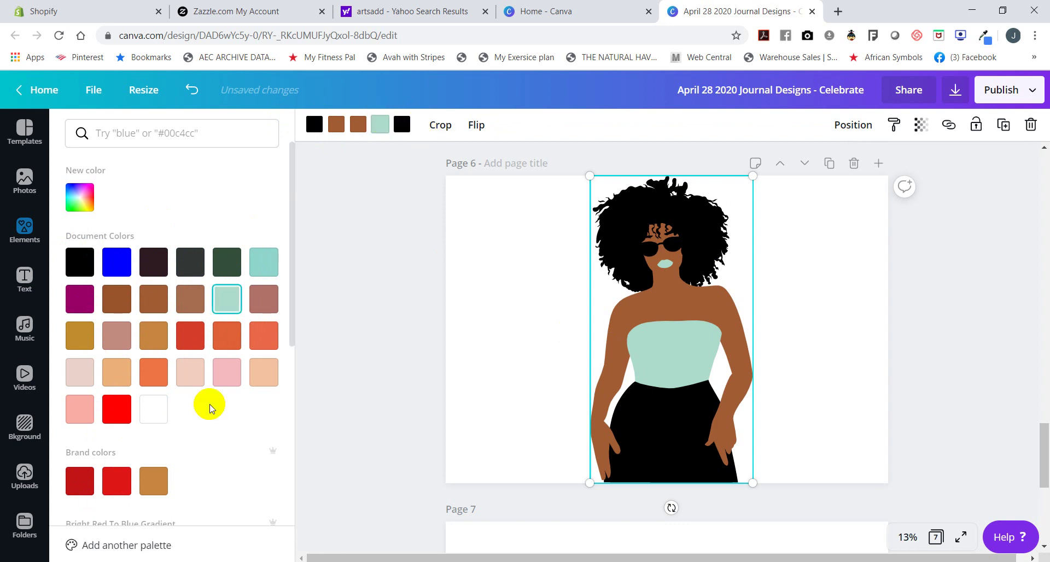
left_click(121, 267)
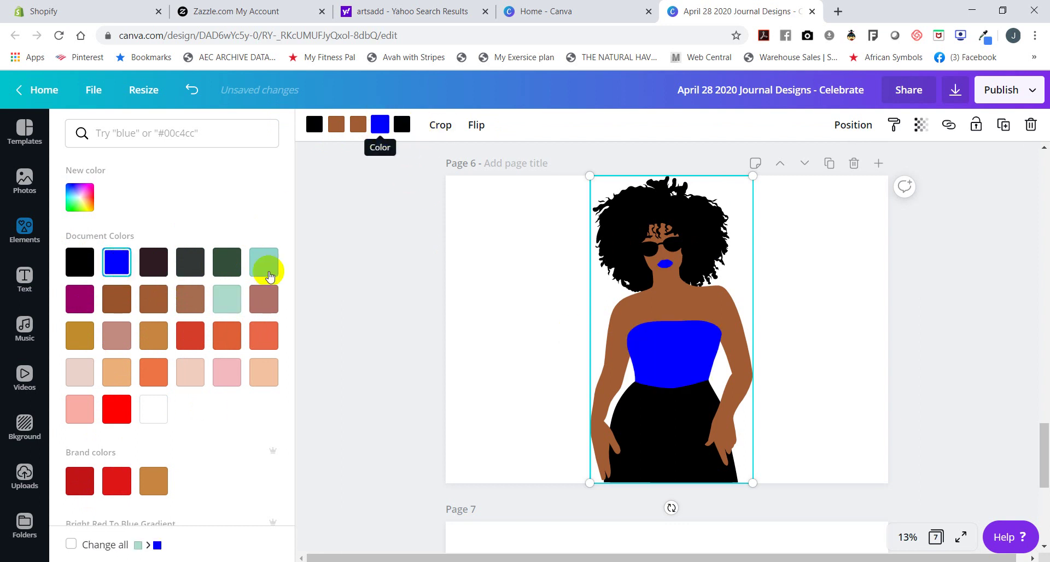
scroll(174, 382, "down", 6)
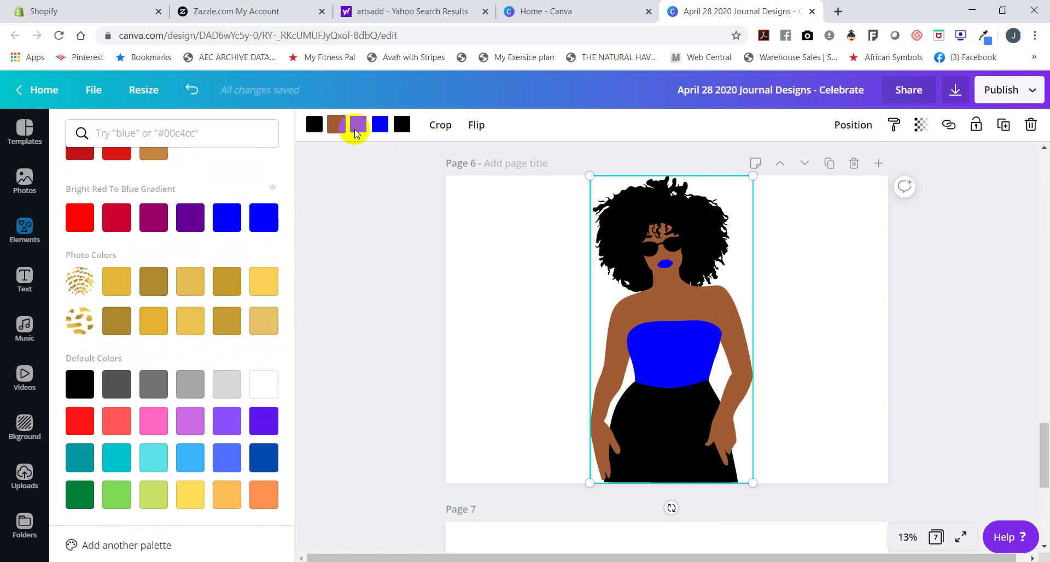
Duplicate the gold brush-stroke group on page 5 and place the copy along page 6's left edge at full page height.
scroll(534, 282, "up", 5)
left_click(539, 239)
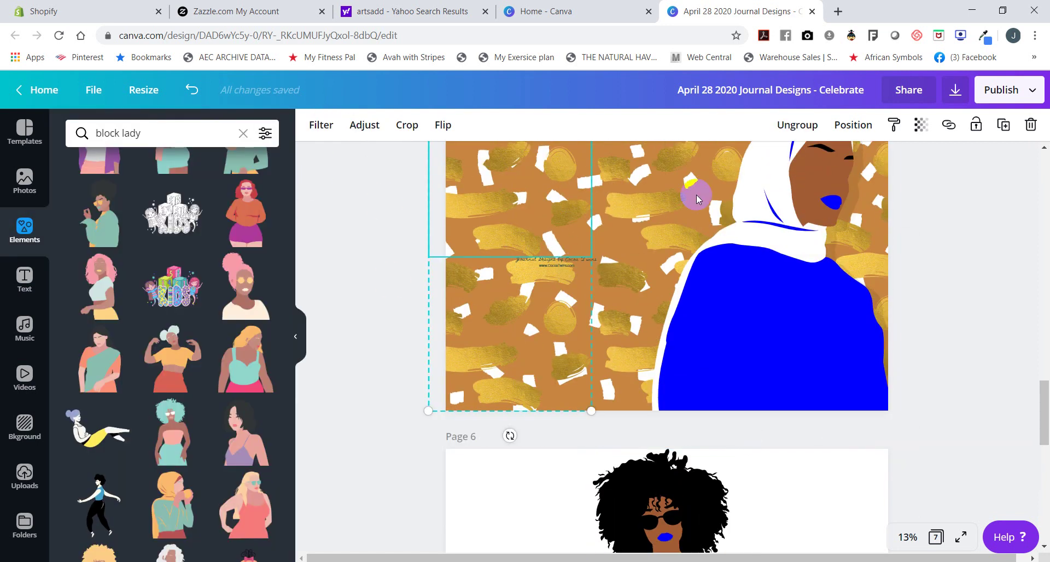
left_click(1004, 125)
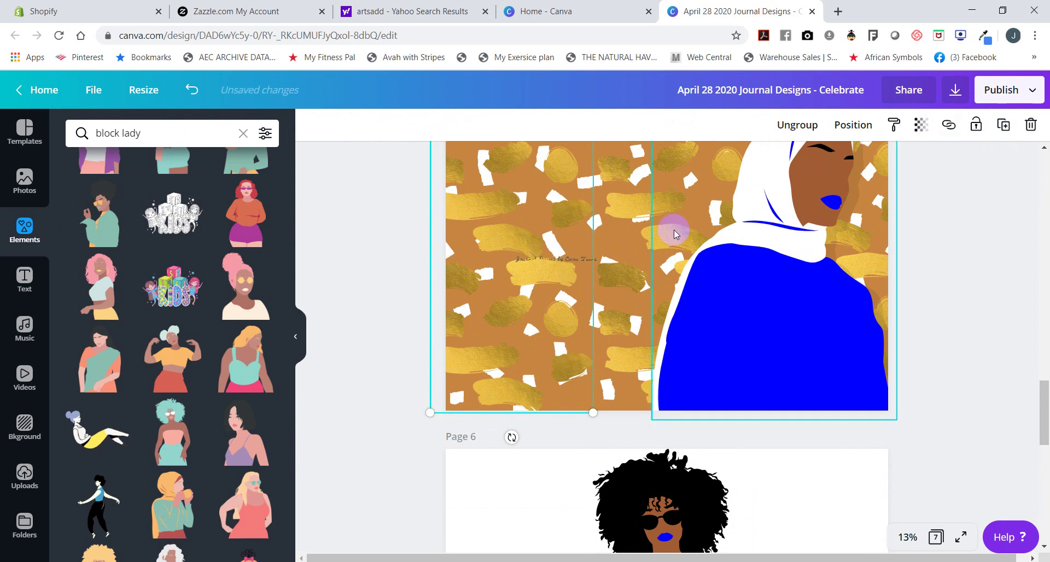
left_click_drag(512, 234, 533, 514)
scroll(552, 283, "down", 6)
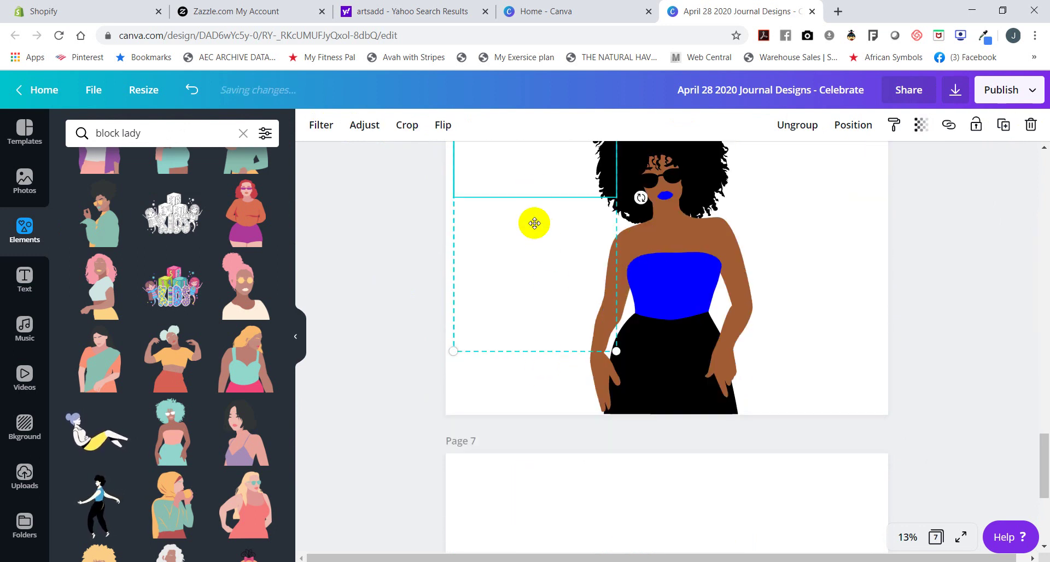
mouse_move(534, 223)
left_mouse_down()
mouse_move(526, 253)
mouse_move(536, 286)
mouse_move(535, 265)
left_mouse_up()
scroll(525, 267, "up", 3)
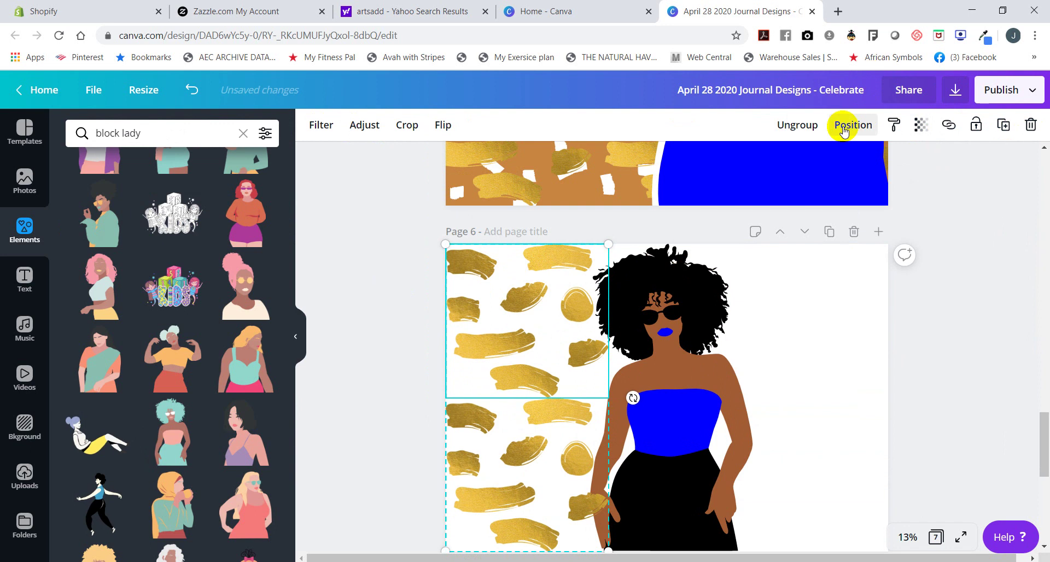
Ungroup the two stacked gold brush-stroke tiles on page 6 and group them again.
scroll(832, 176, "down", 1)
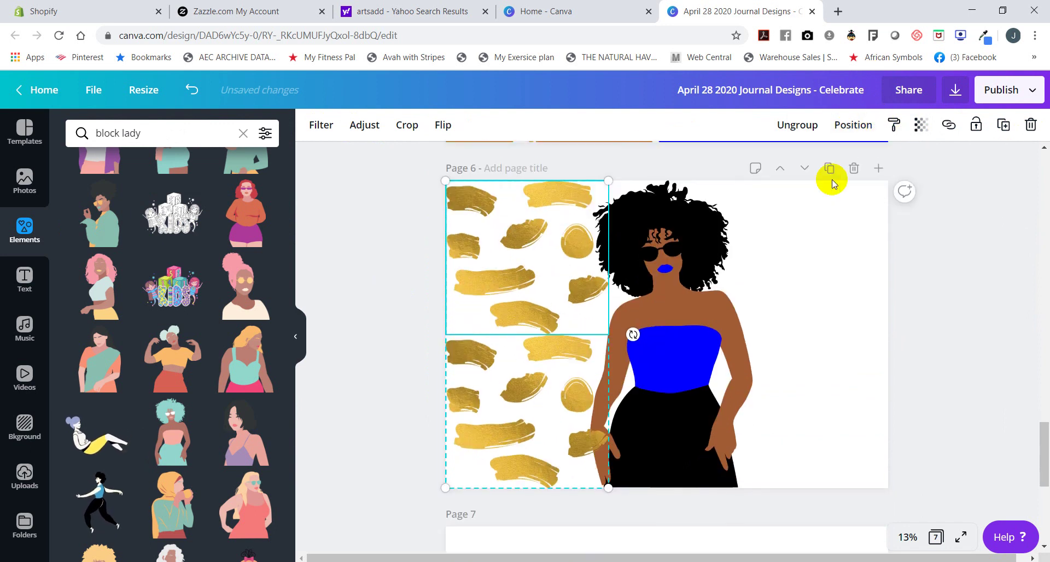
left_click(777, 125)
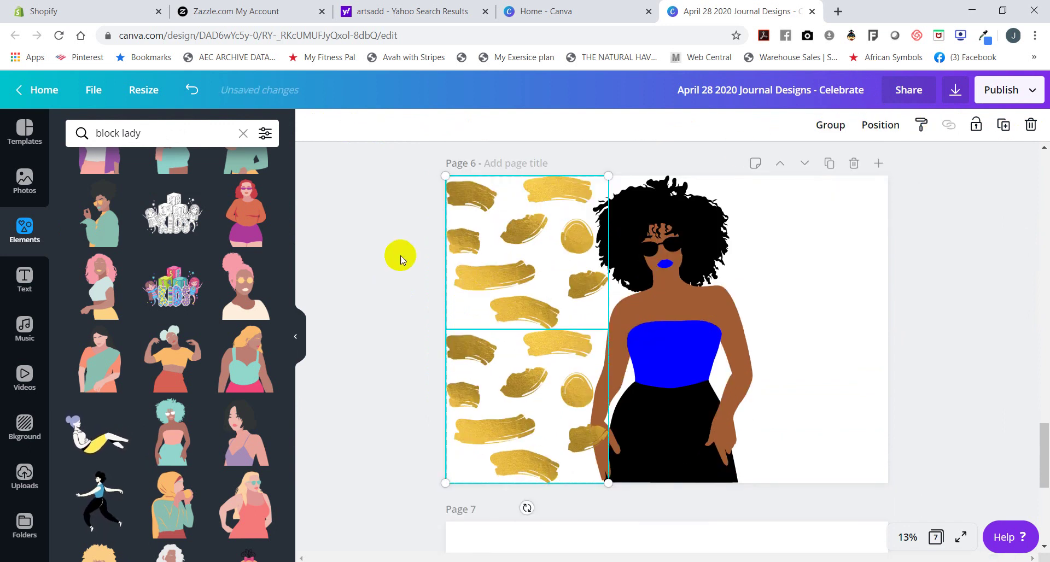
left_click(497, 244)
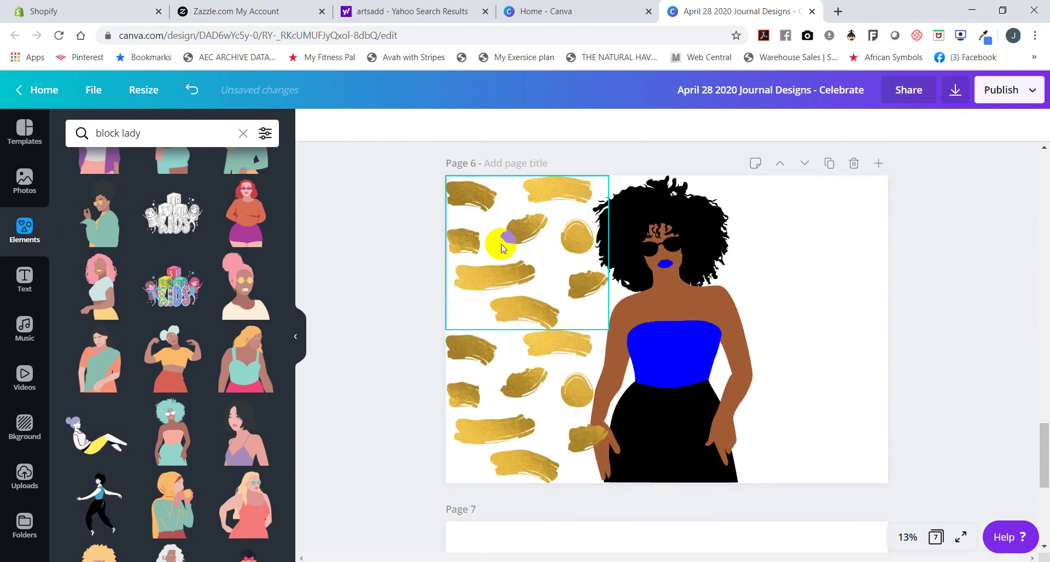
left_click(512, 402)
left_click(538, 290, "shift")
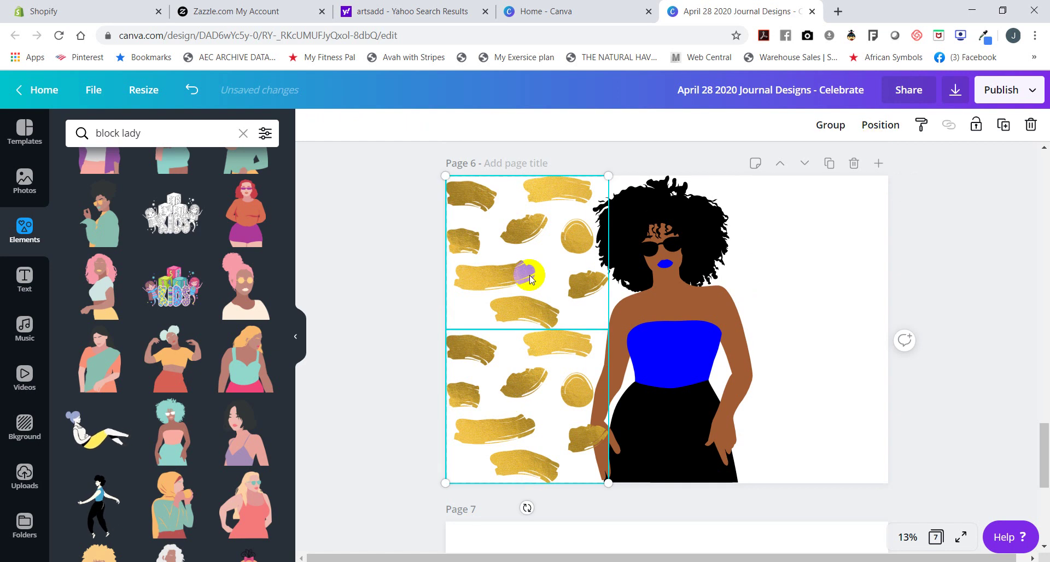
left_click(851, 136)
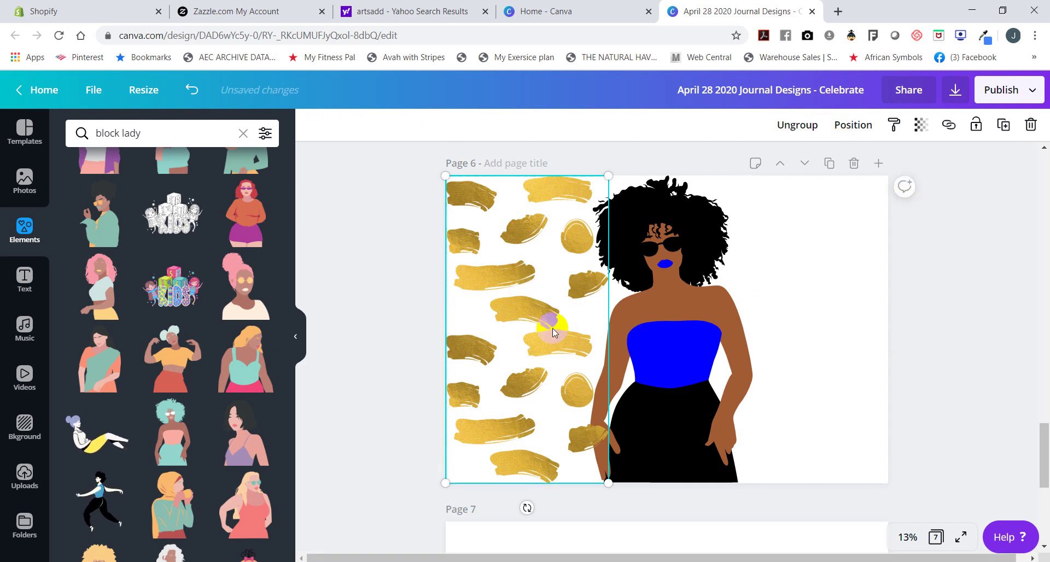
Duplicate the gold brush-stroke group twice and set the copies side by side to cover page 6's full width.
left_click(1003, 125)
left_click_drag(553, 293, 689, 283)
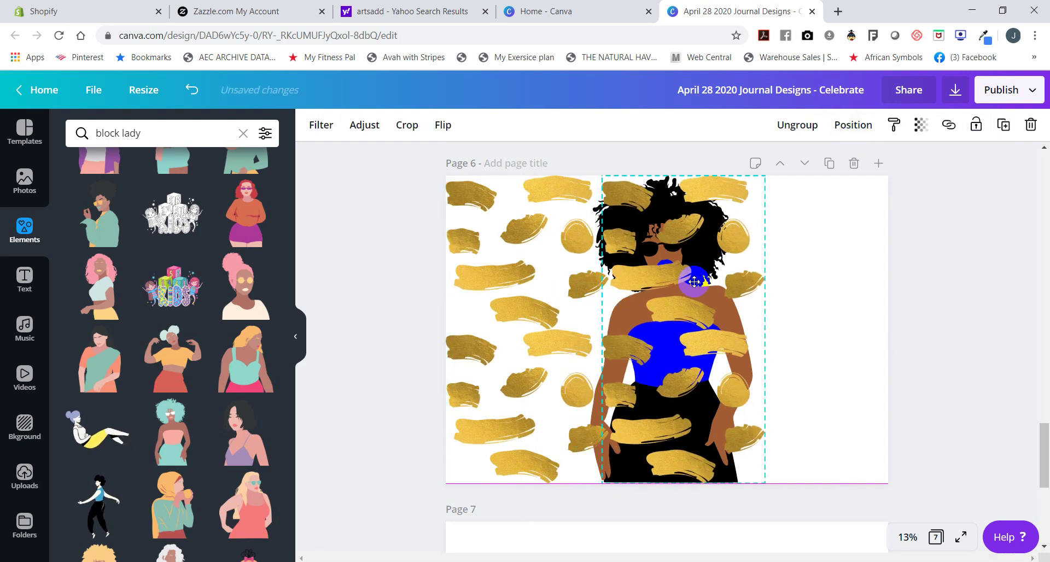
left_click(1008, 124)
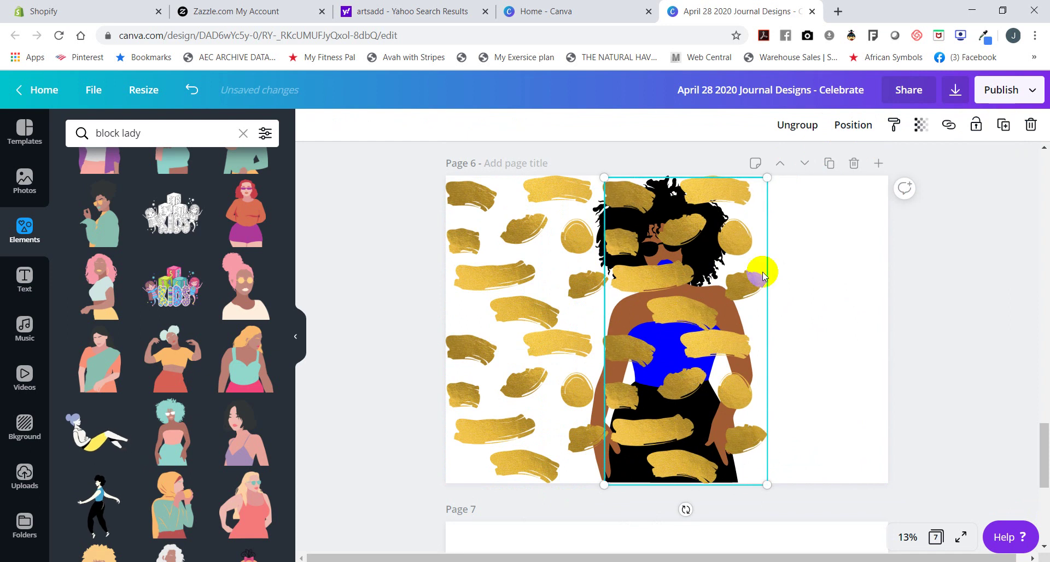
left_click_drag(762, 274, 835, 304)
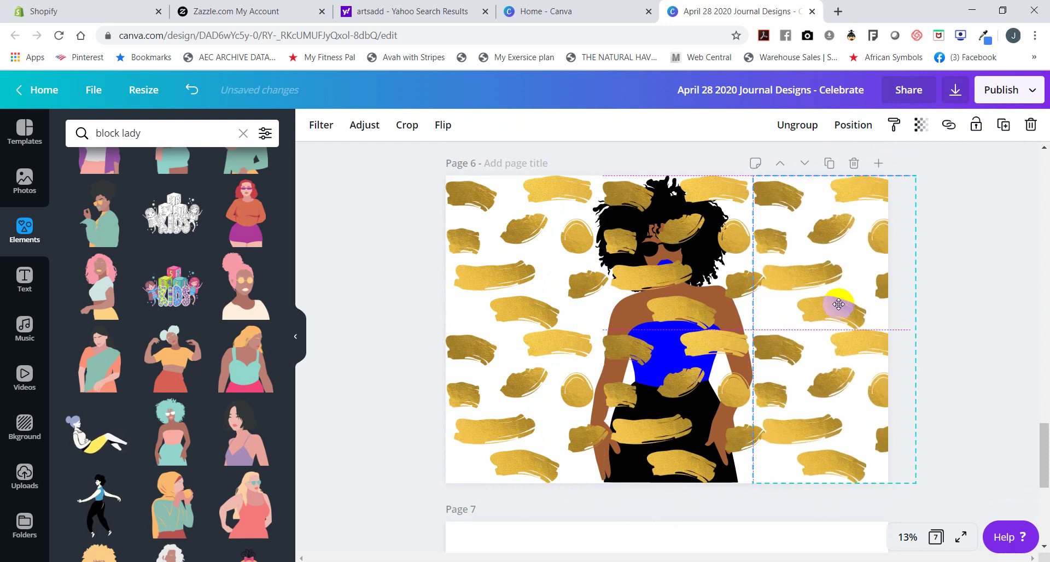
Send all three gold brush-stroke groups behind the woman, and move her to the right side of page 6.
left_click(740, 305, "shift")
left_click(511, 300, "shift")
left_click(881, 125)
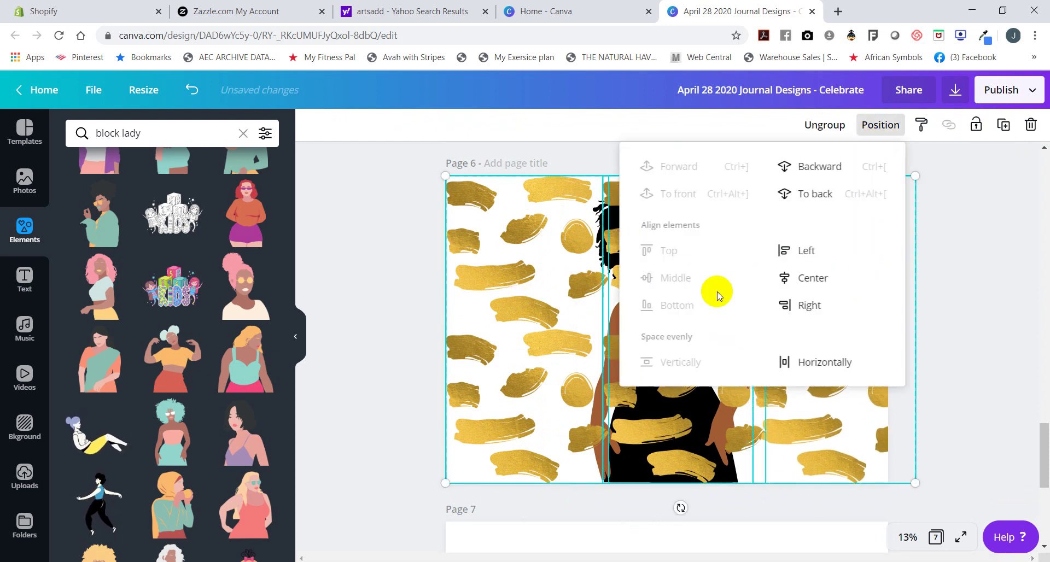
left_click(831, 174)
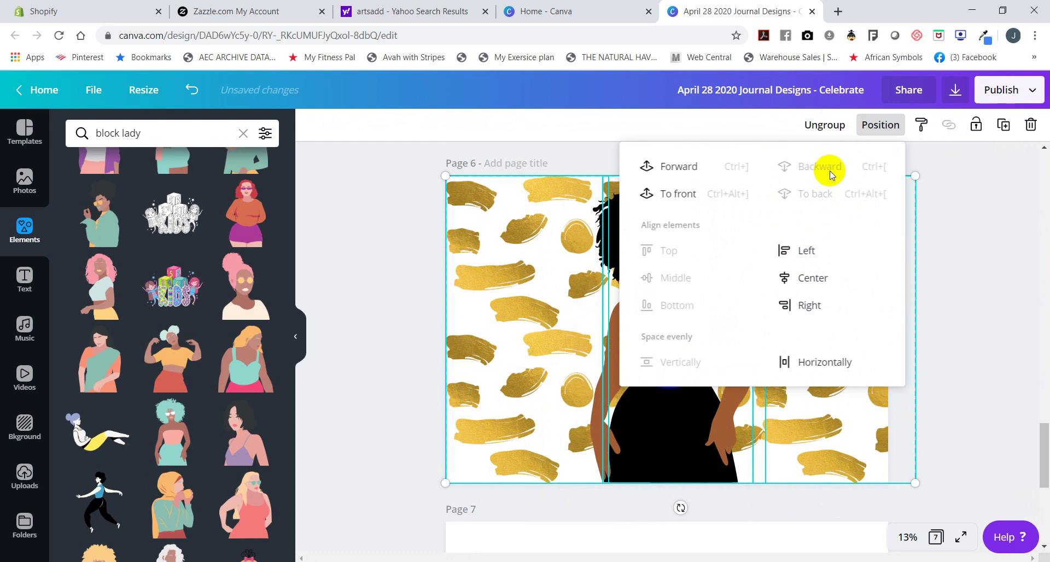
left_click(953, 286)
left_click(686, 356)
left_click_drag(687, 356, 788, 350)
Add another woman illustration from the block lady results to the middle of page 6.
scroll(164, 432, "down", 5)
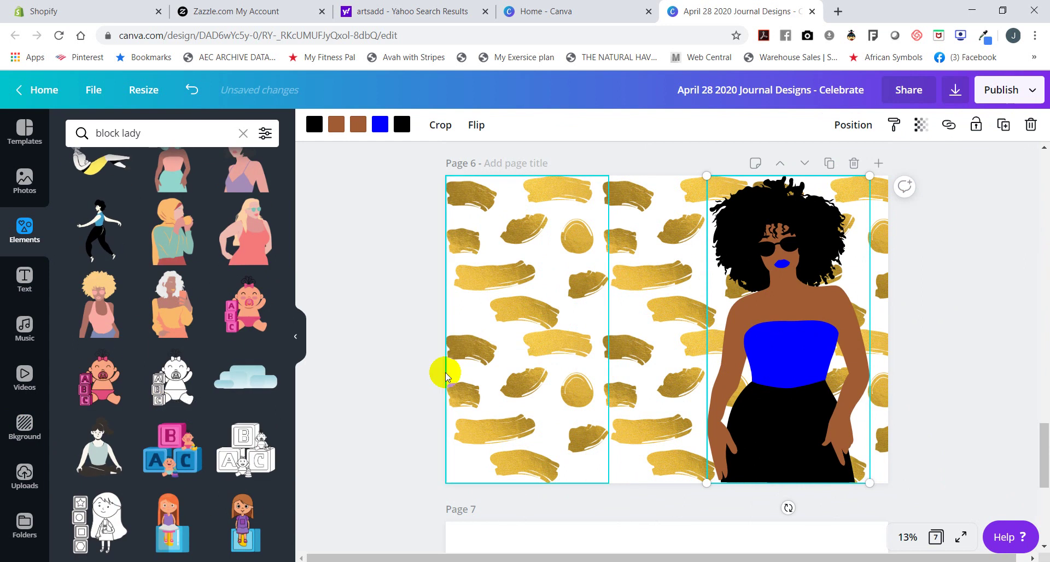
scroll(446, 374, "down", 2)
scroll(213, 401, "down", 3)
scroll(628, 328, "up", 4)
scroll(196, 342, "down", 5)
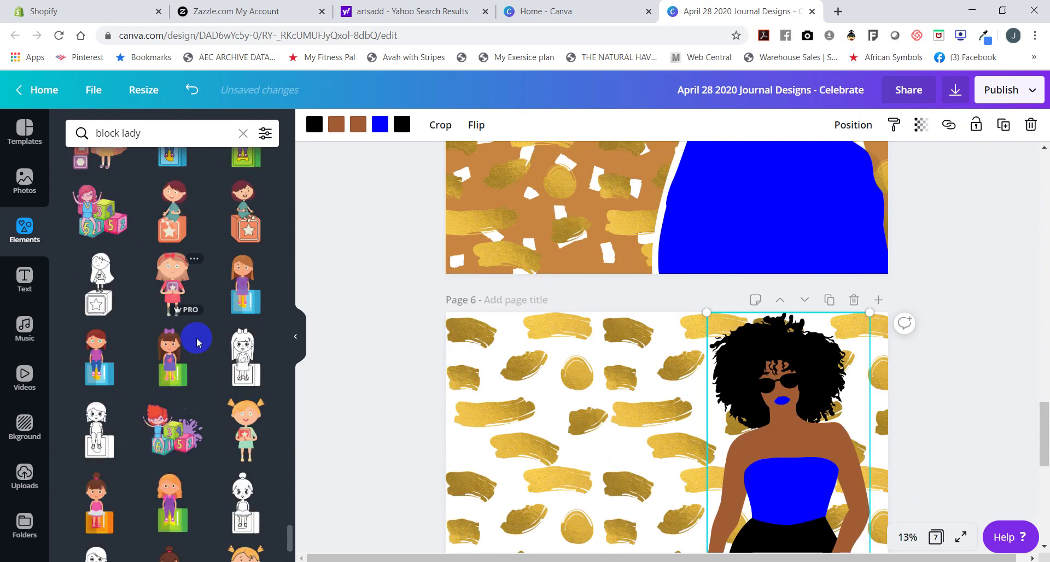
scroll(197, 344, "down", 5)
scroll(196, 345, "down", 10)
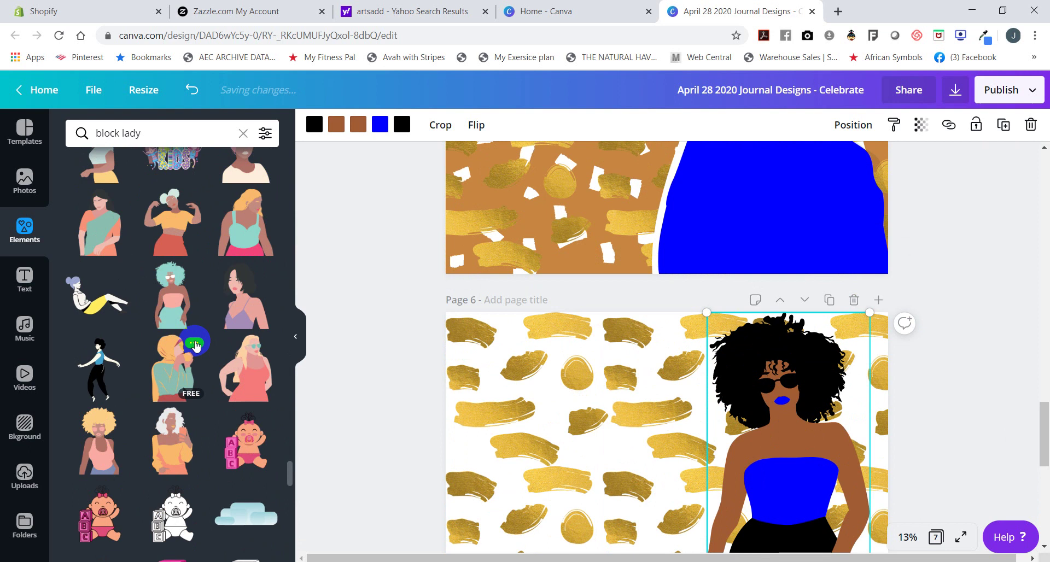
scroll(196, 345, "up", 1)
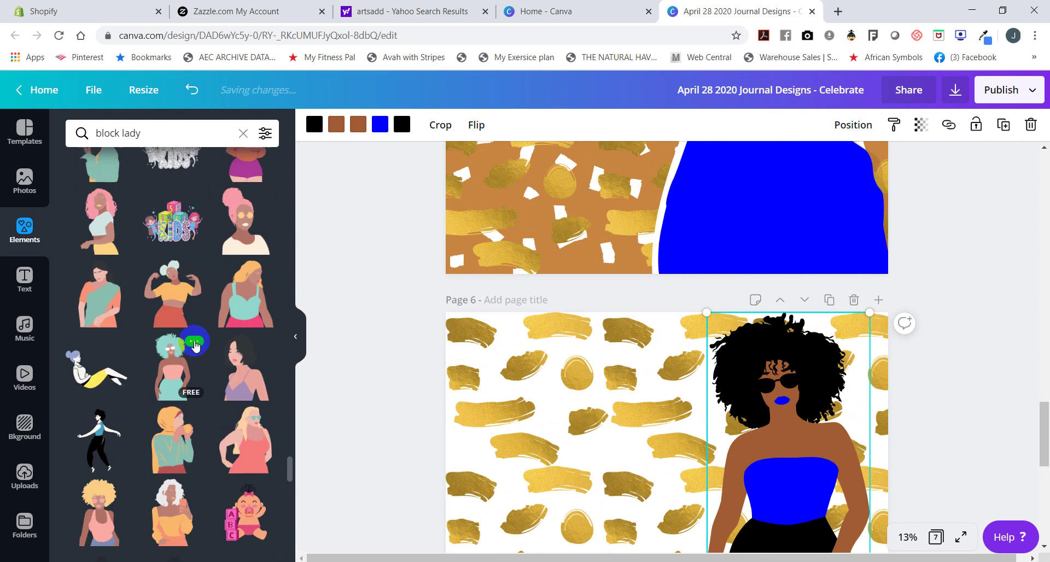
scroll(159, 331, "up", 2)
scroll(159, 330, "up", 2)
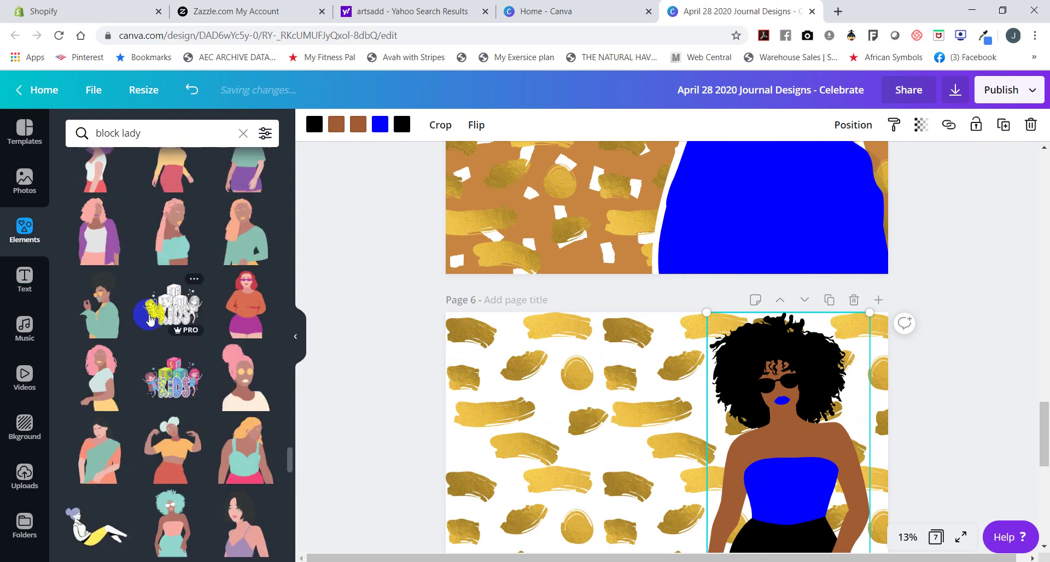
left_click_drag(243, 346, 680, 441)
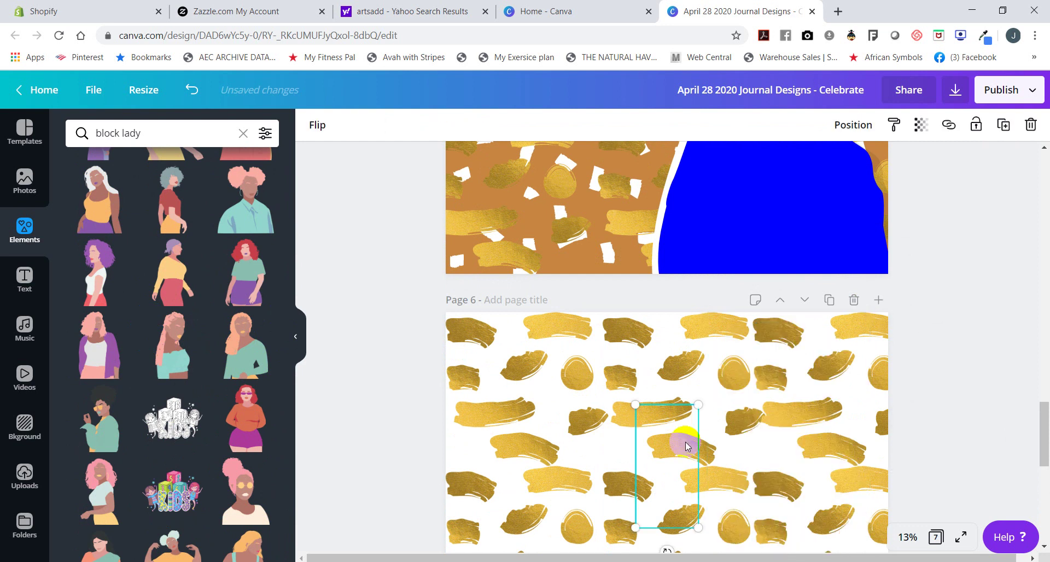
Enlarge the newly added illustration and move it to the right half of page 6, against the page's upper edge.
left_click(853, 125)
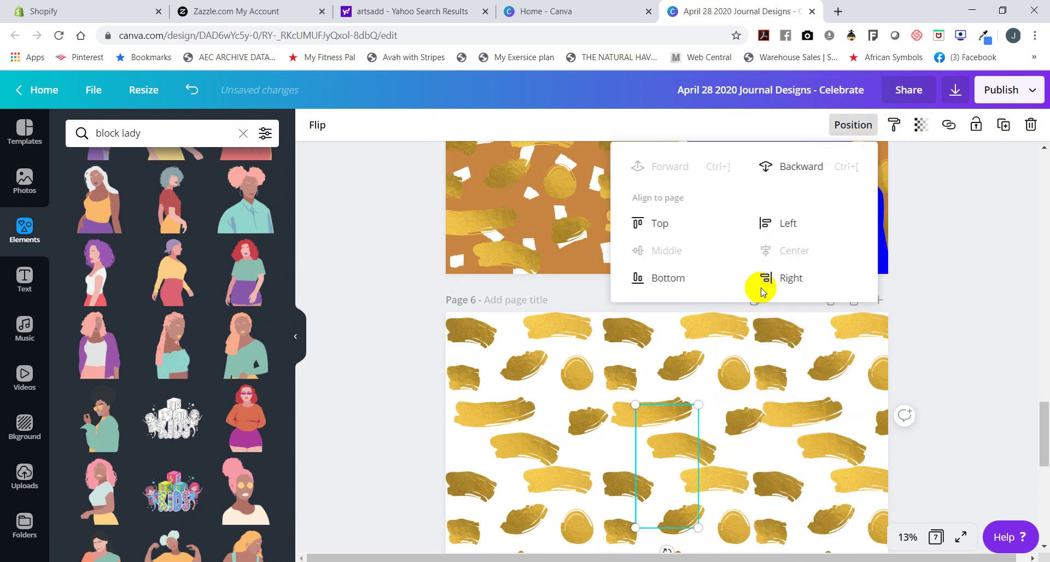
left_click_drag(698, 405, 839, 338)
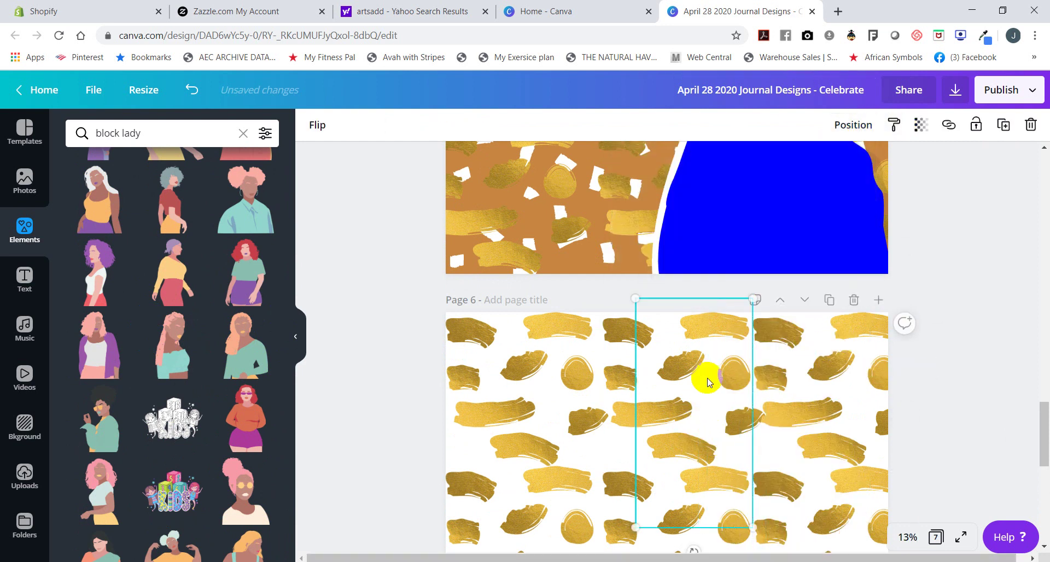
left_click_drag(713, 425, 832, 397)
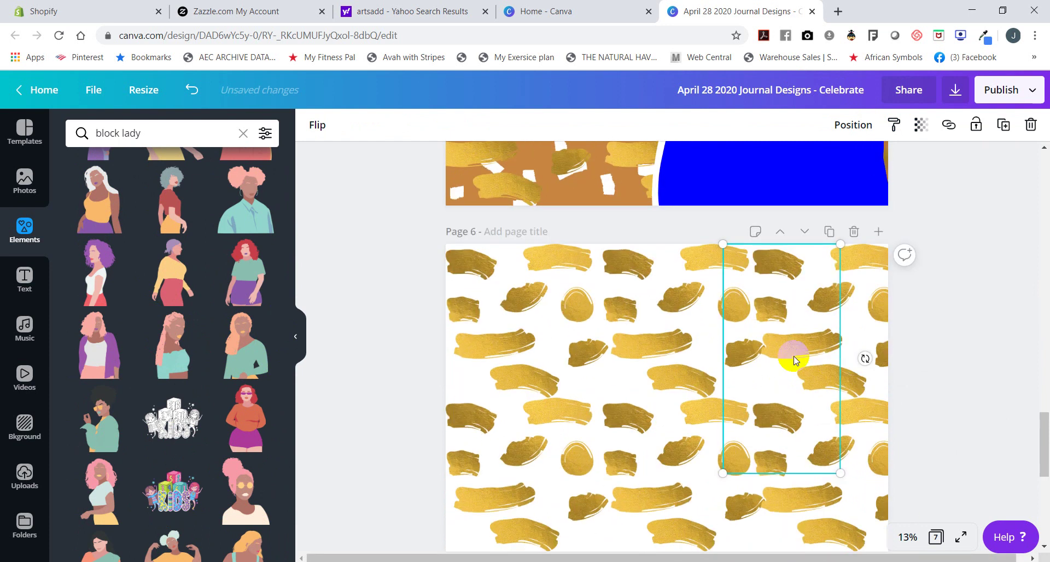
Reload the design page in the browser despite the unsaved changes and return towards the later pages.
left_click(59, 35)
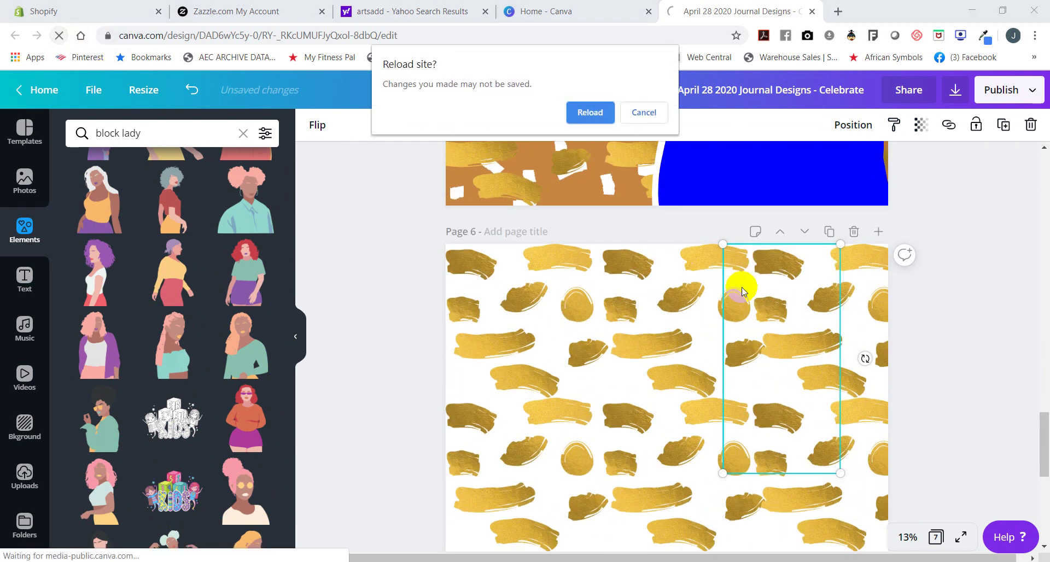
left_click(583, 112)
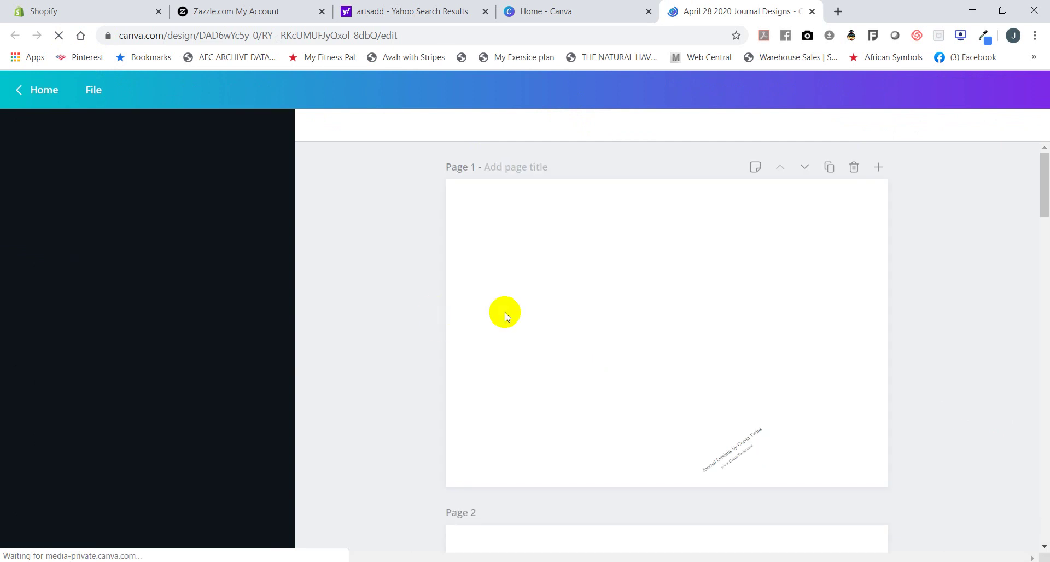
scroll(798, 349, "down", 15)
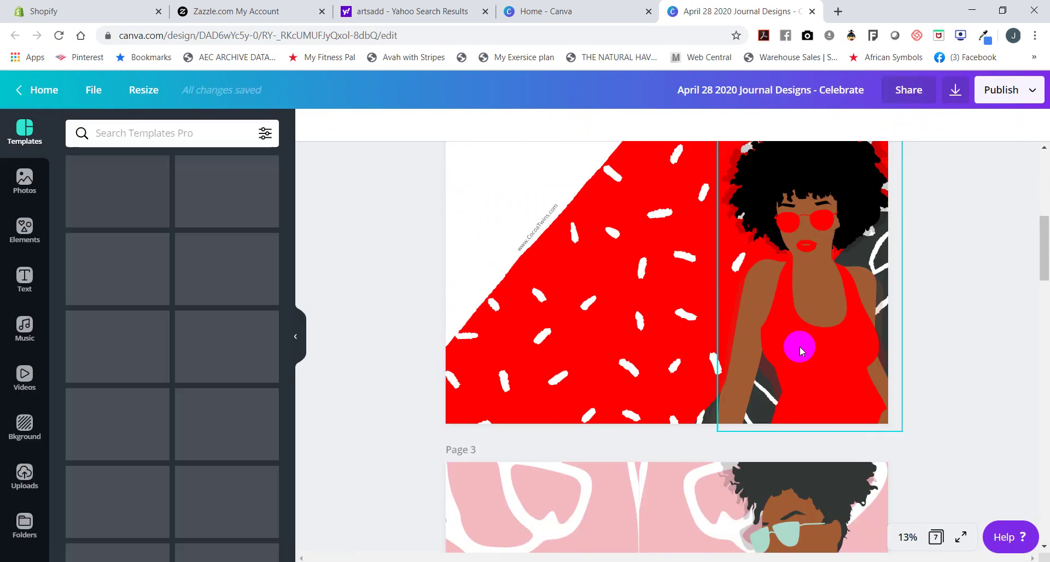
Shrink the pink-haired woman on page 6 to about the page height and fit her within its right side.
scroll(796, 349, "down", 15)
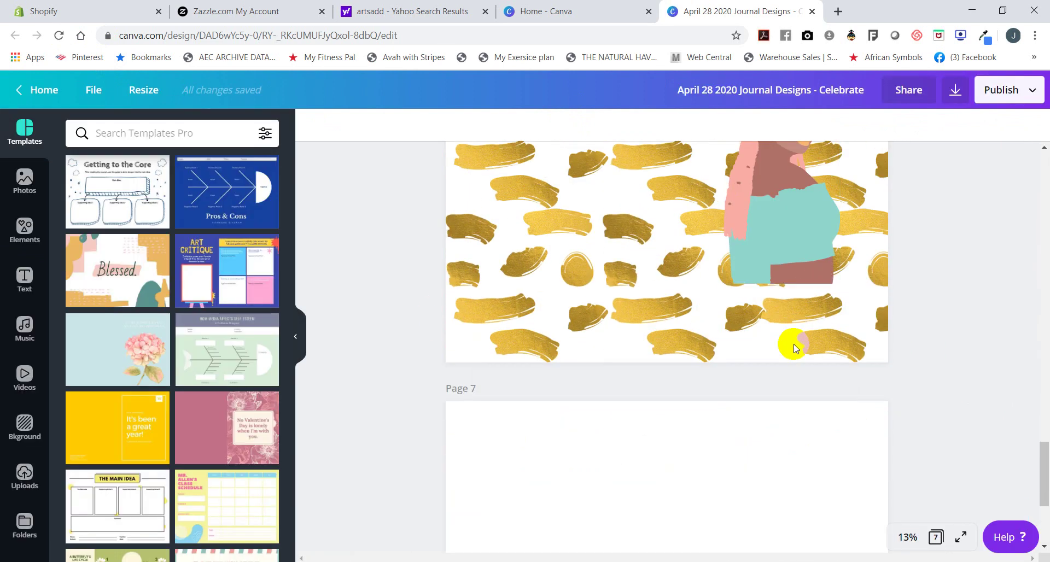
scroll(793, 307, "up", 2)
left_click(793, 280)
scroll(831, 289, "up", 1)
left_click_drag(840, 430, 804, 423)
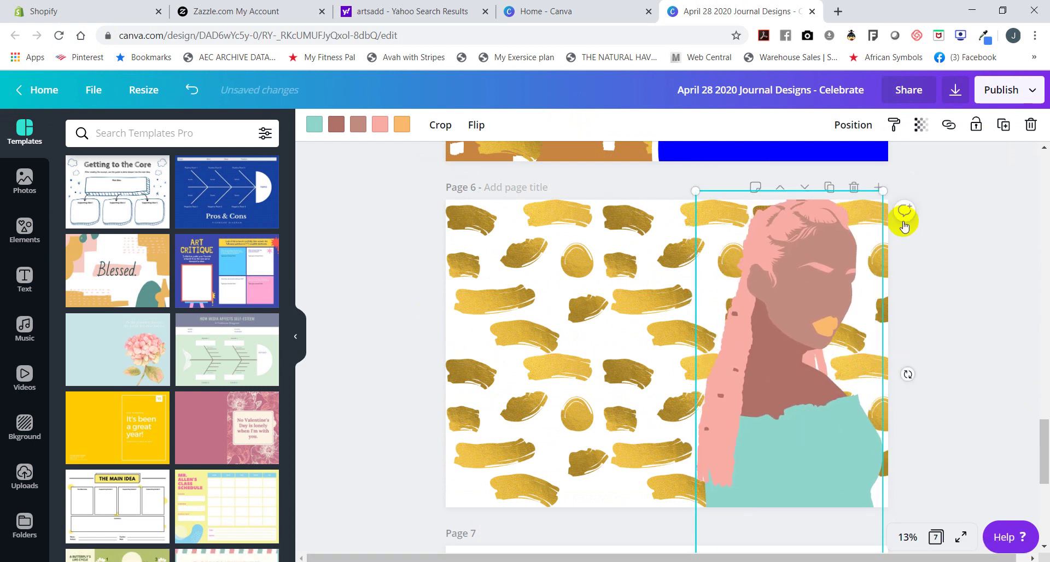
left_click_drag(876, 214, 861, 234)
left_click_drag(794, 360, 799, 314)
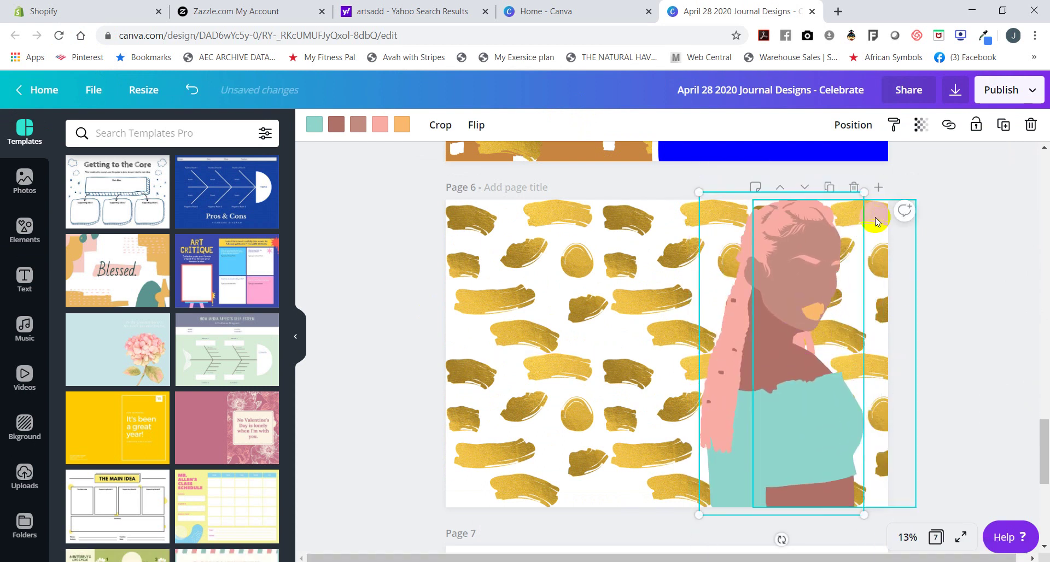
left_click_drag(865, 193, 856, 210)
left_click_drag(747, 291, 750, 283)
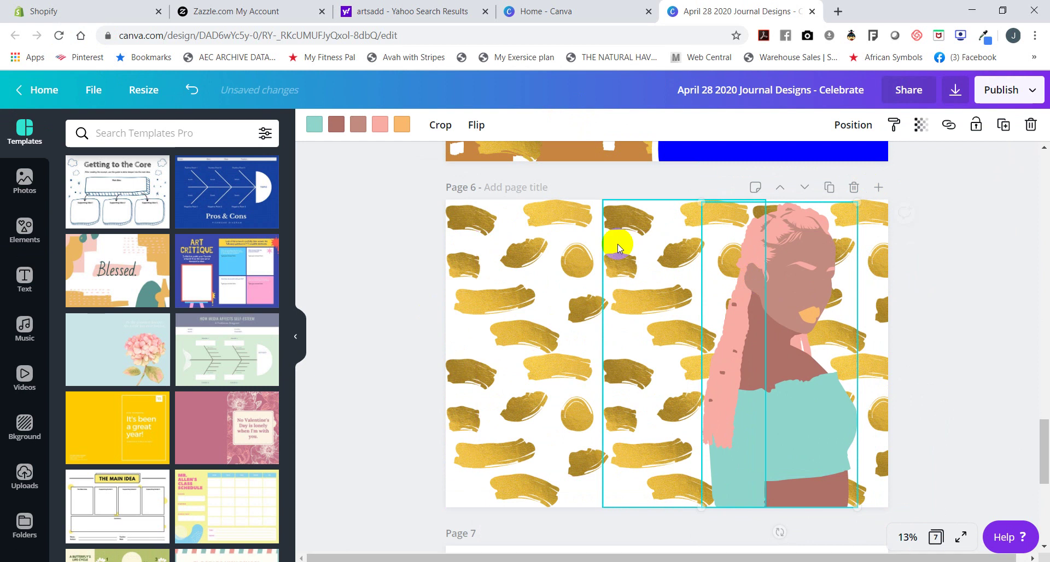
Recolor both of the woman's skin tones to dark brown and her pink braids to black, using the document colors.
left_click(335, 125)
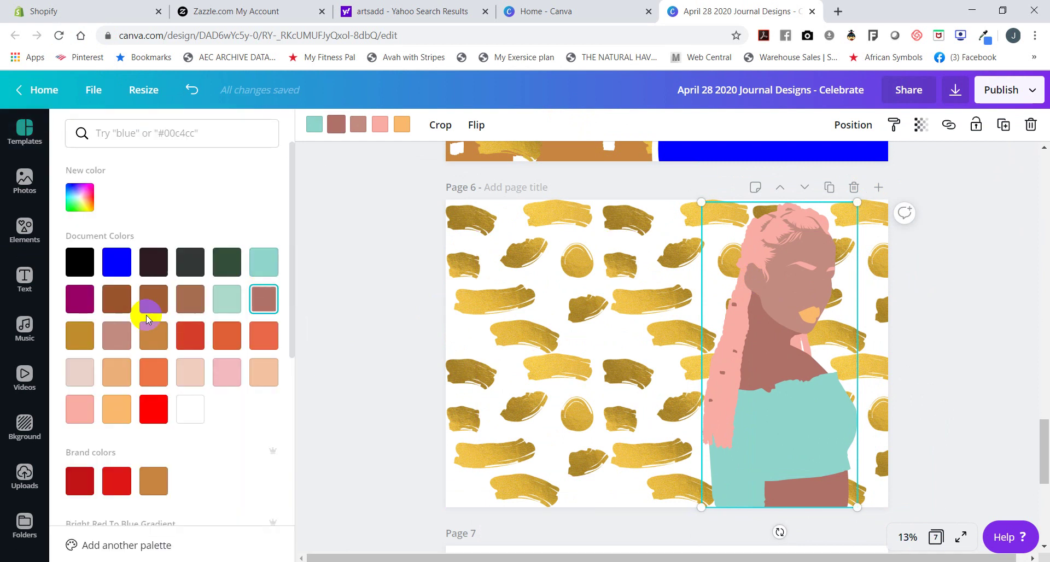
left_click(121, 298)
left_click(360, 127)
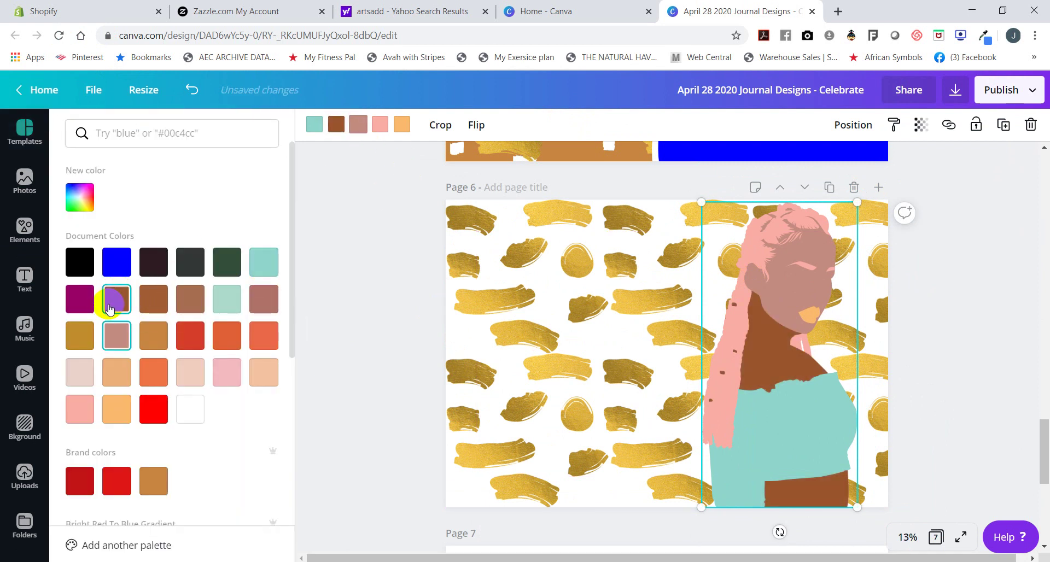
left_click(117, 298)
left_click(378, 126)
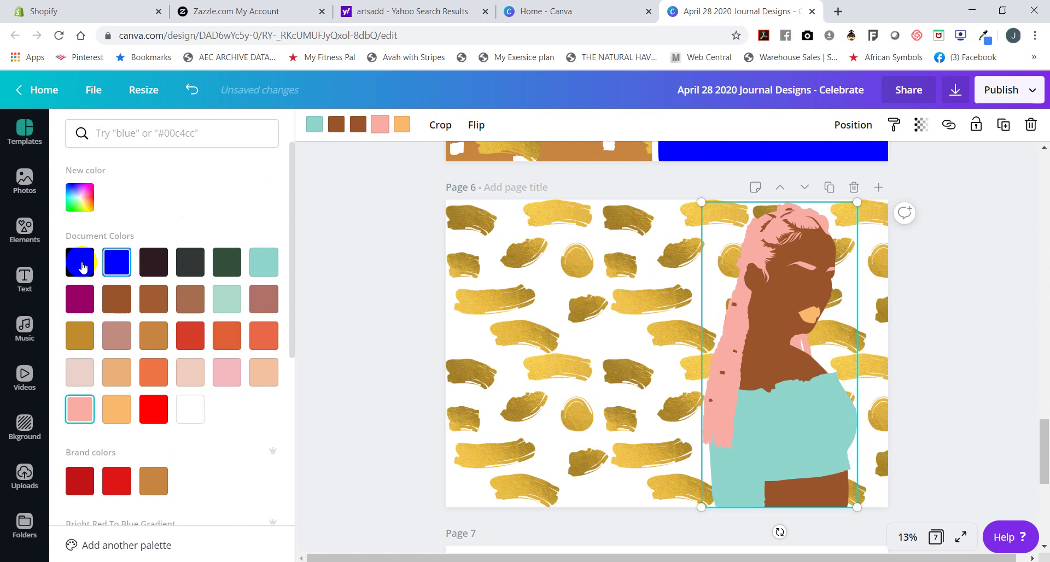
left_click(79, 261)
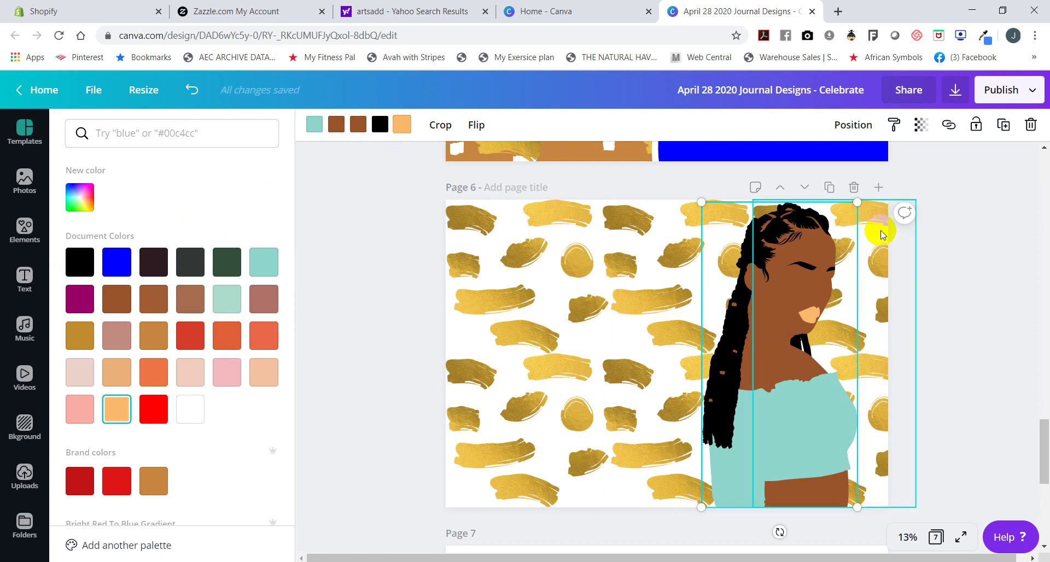
Shrink the recolored woman slightly and set her against the lower edge of page 6.
left_click_drag(848, 209, 840, 227)
mouse_move(777, 344)
left_mouse_down()
mouse_move(792, 312)
mouse_move(786, 333)
left_mouse_up()
left_click_drag(853, 214, 867, 210)
mouse_move(807, 274)
left_mouse_down()
mouse_move(795, 296)
mouse_move(801, 284)
left_mouse_up()
Duplicate the woman and place the copy overlapping the original on its left side.
left_click(894, 134)
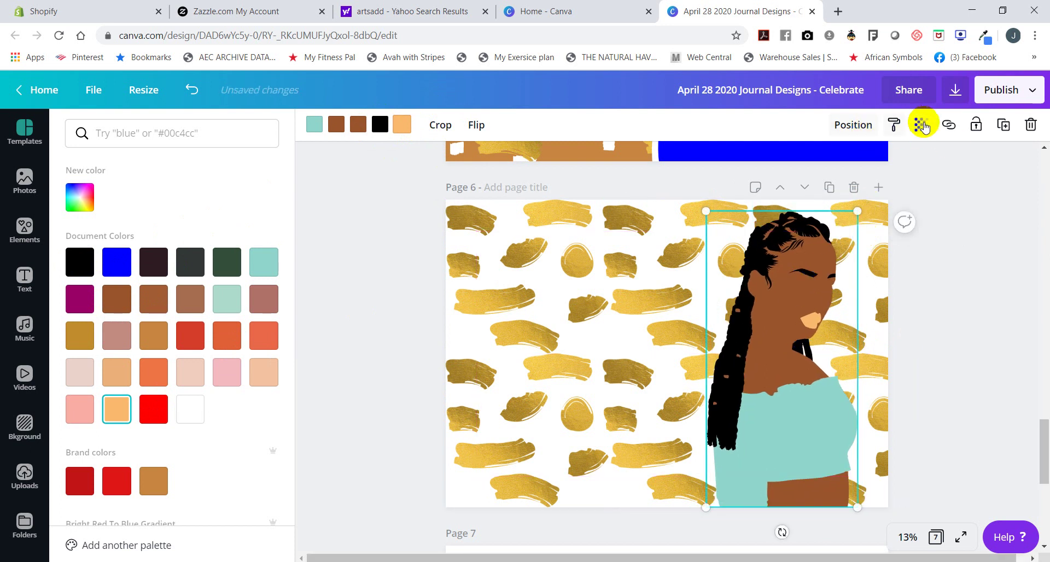
left_click(1013, 130)
left_click_drag(798, 328, 722, 317)
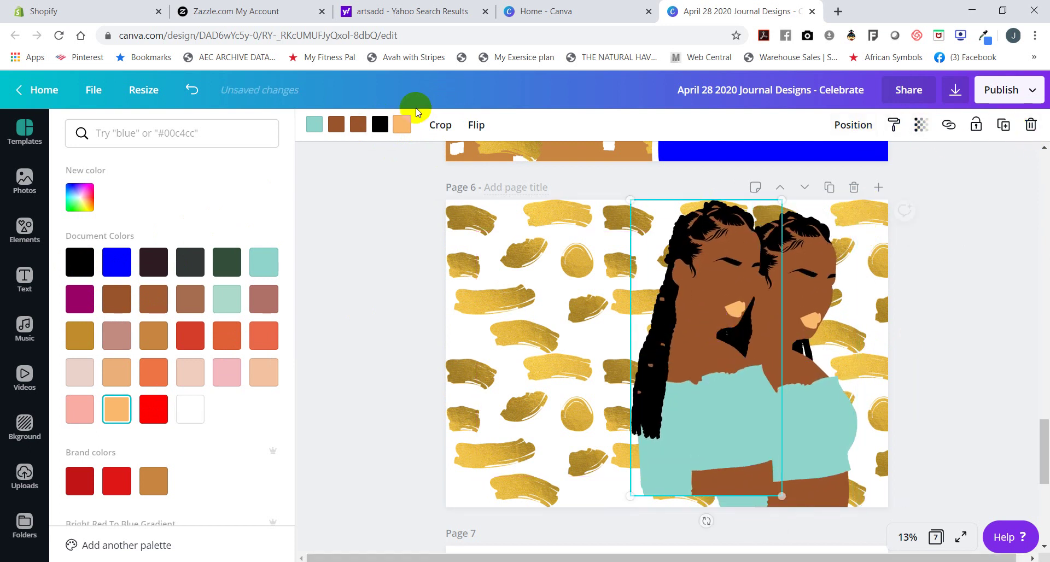
Turn the duplicate into a solid silhouette by changing its top, skin and lip colors to black.
left_click(80, 262)
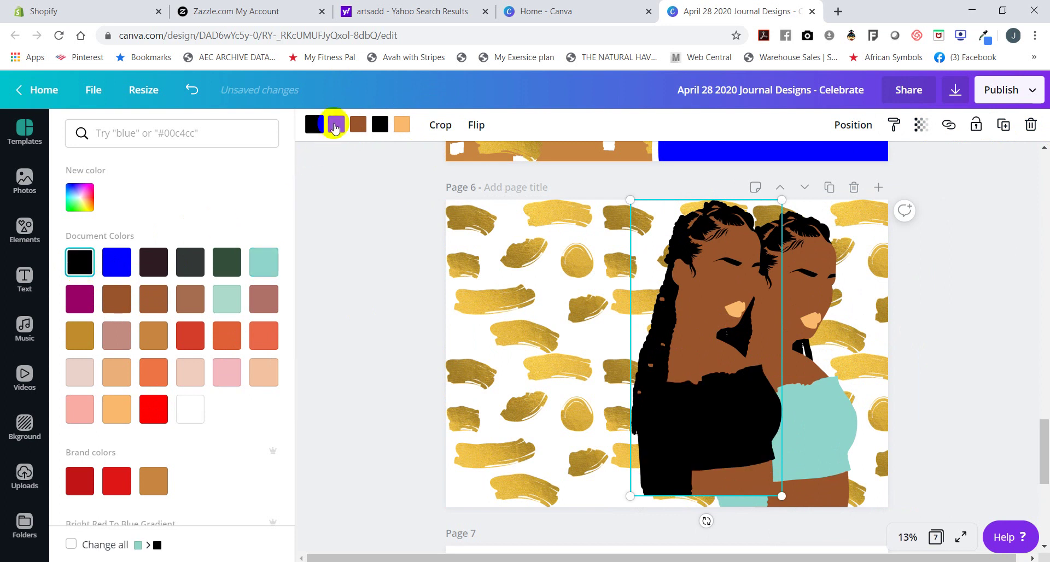
left_click(336, 125)
left_click(69, 256)
left_click(364, 127)
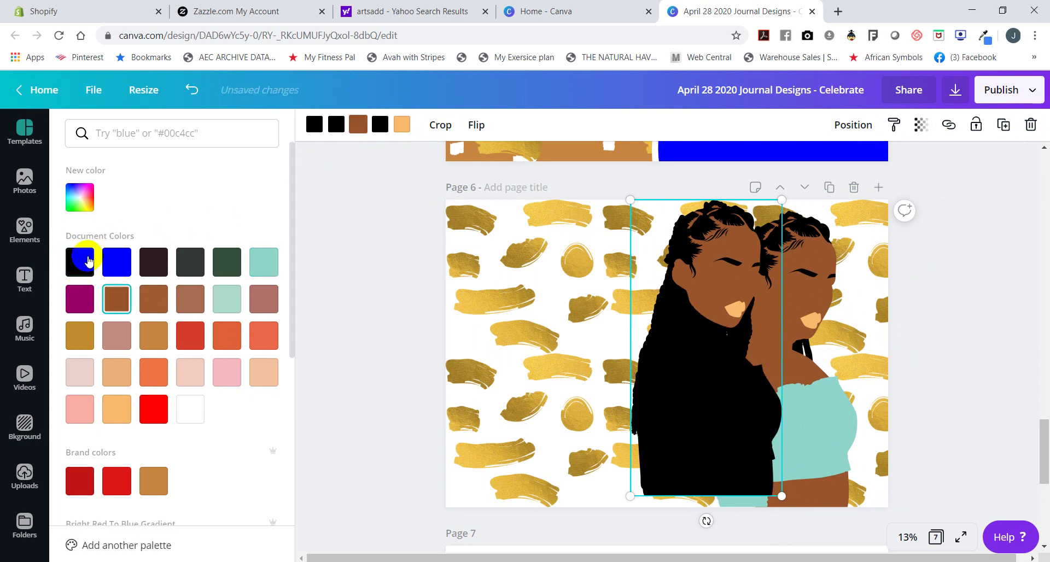
left_click(79, 262)
left_click(393, 126)
left_click(79, 262)
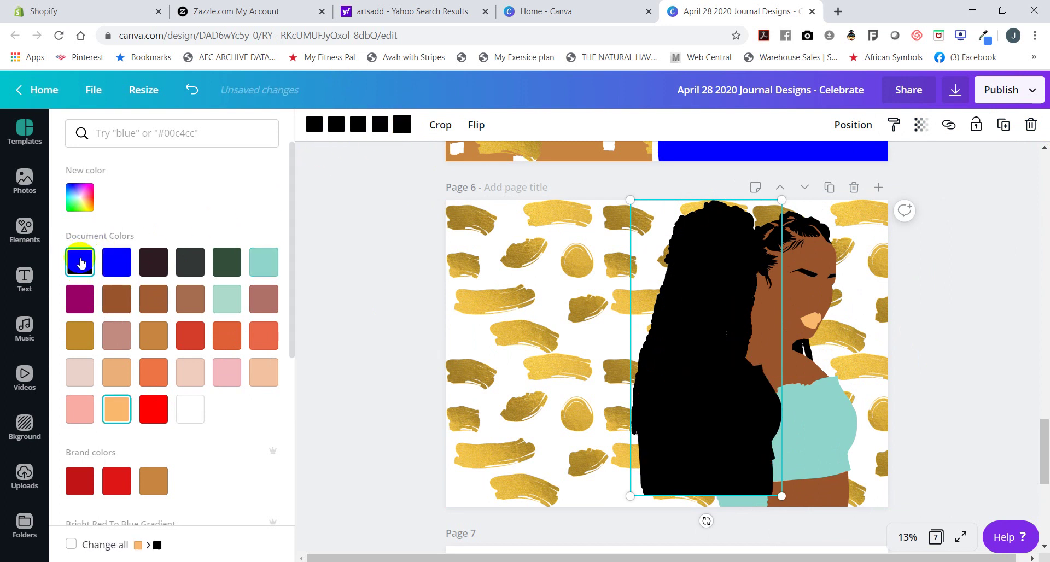
Enlarge the black silhouette, move it left of the woman, and set its transparency to 29.
left_click_drag(627, 199, 591, 171)
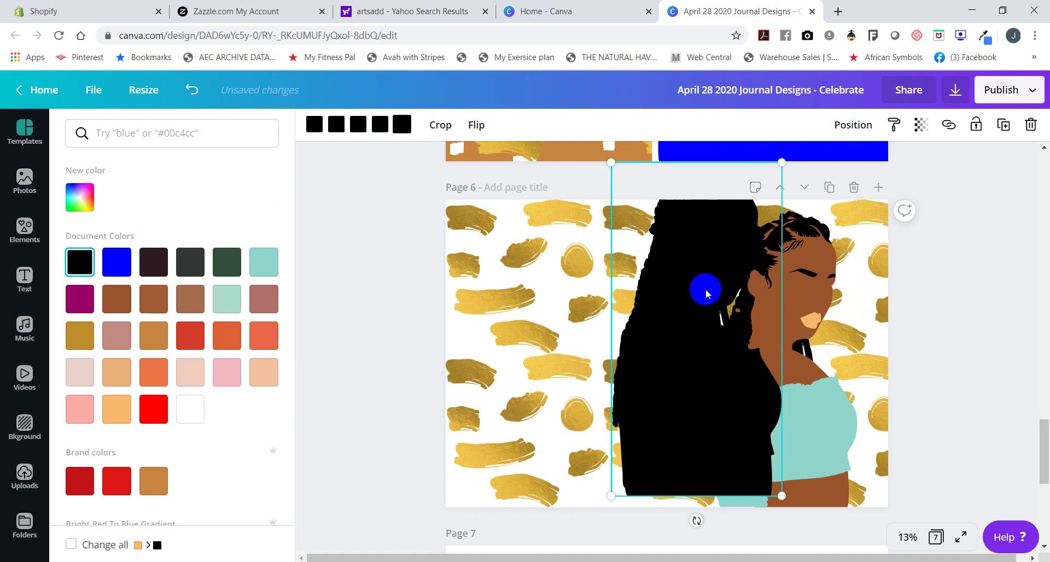
left_click_drag(703, 291, 684, 309)
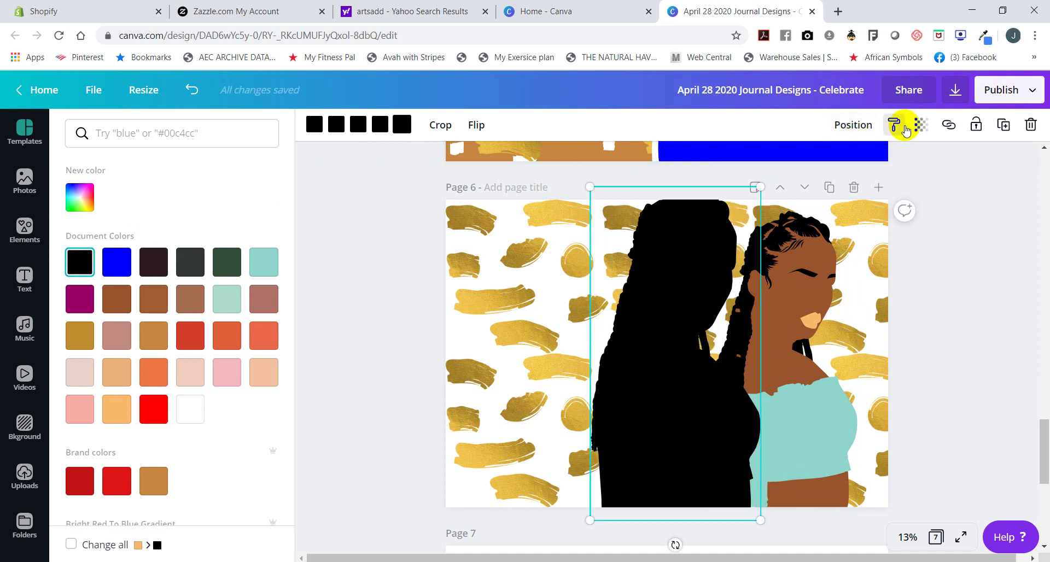
left_click(923, 125)
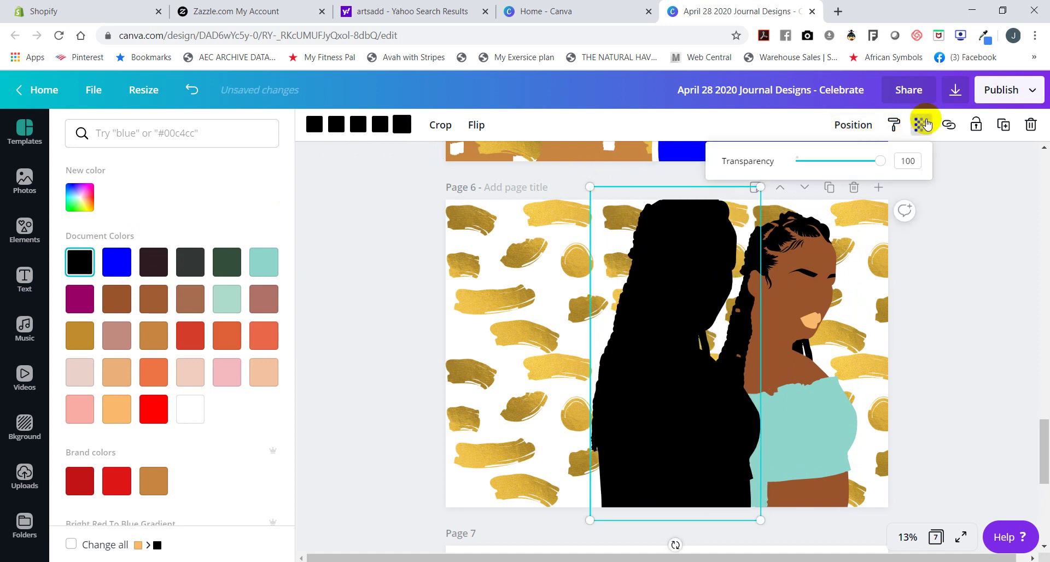
left_click_drag(883, 168, 819, 161)
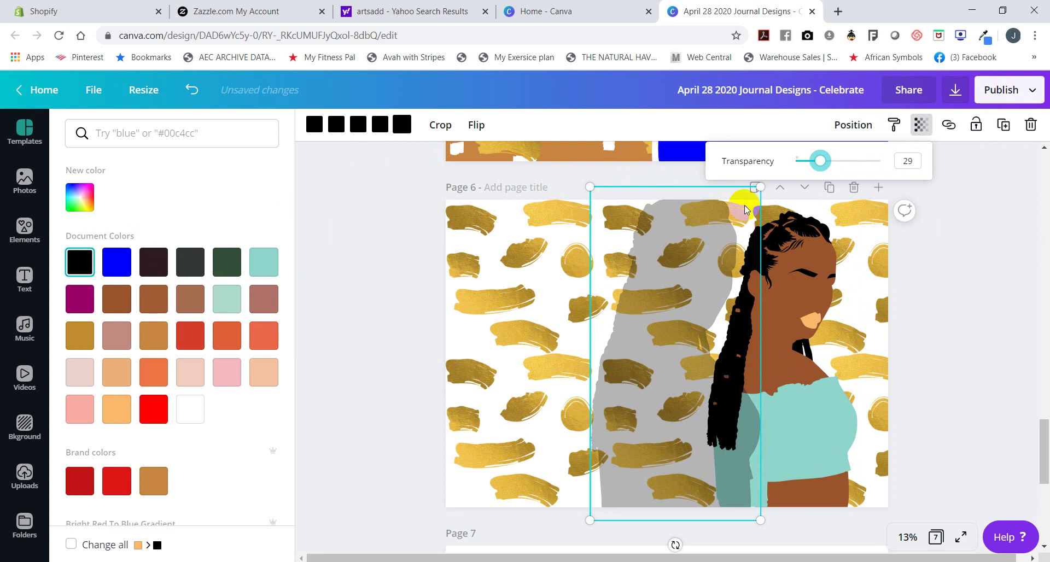
Resize the translucent silhouette, offset it to the woman's right as a shadow, and send it one layer backward behind her.
left_click_drag(732, 291, 763, 304)
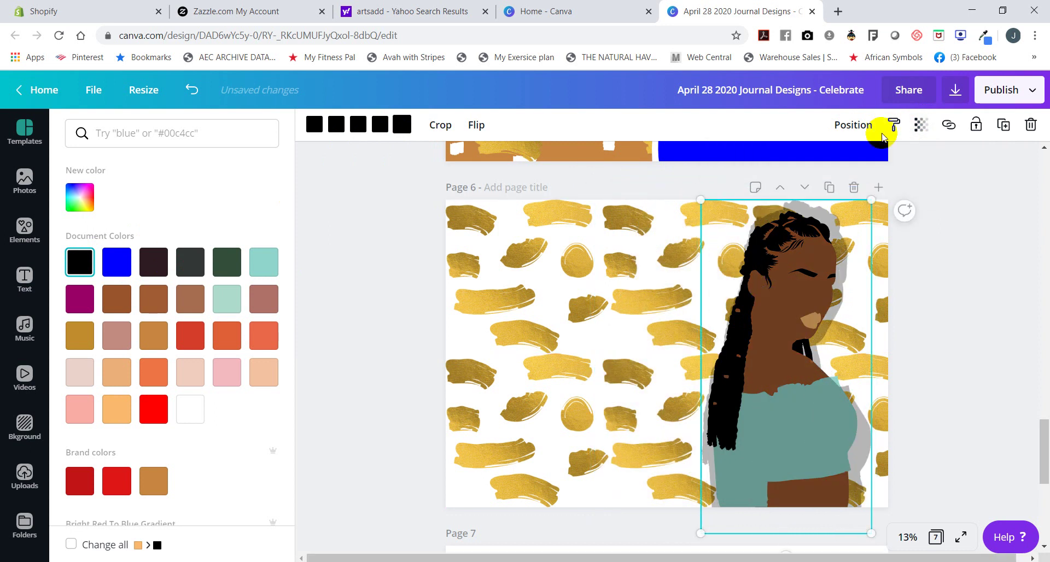
left_click_drag(870, 202, 855, 216)
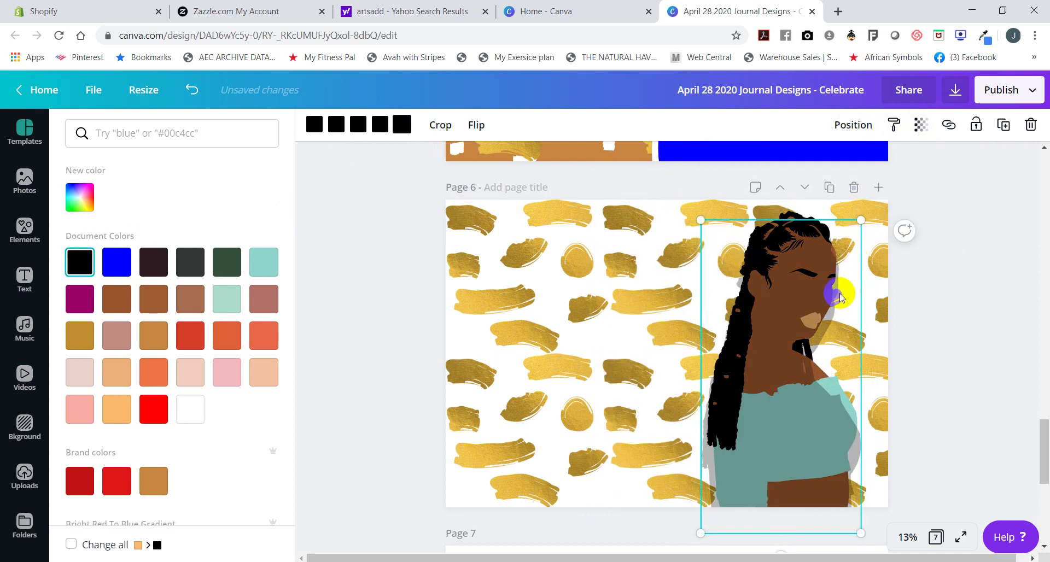
left_click_drag(832, 295, 862, 276)
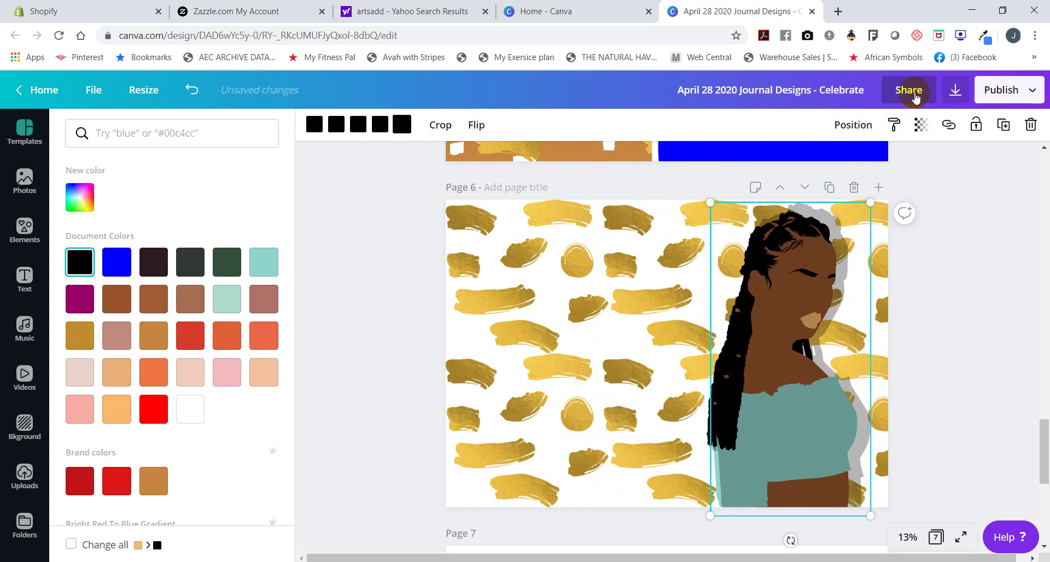
left_click(853, 125)
left_click(810, 171)
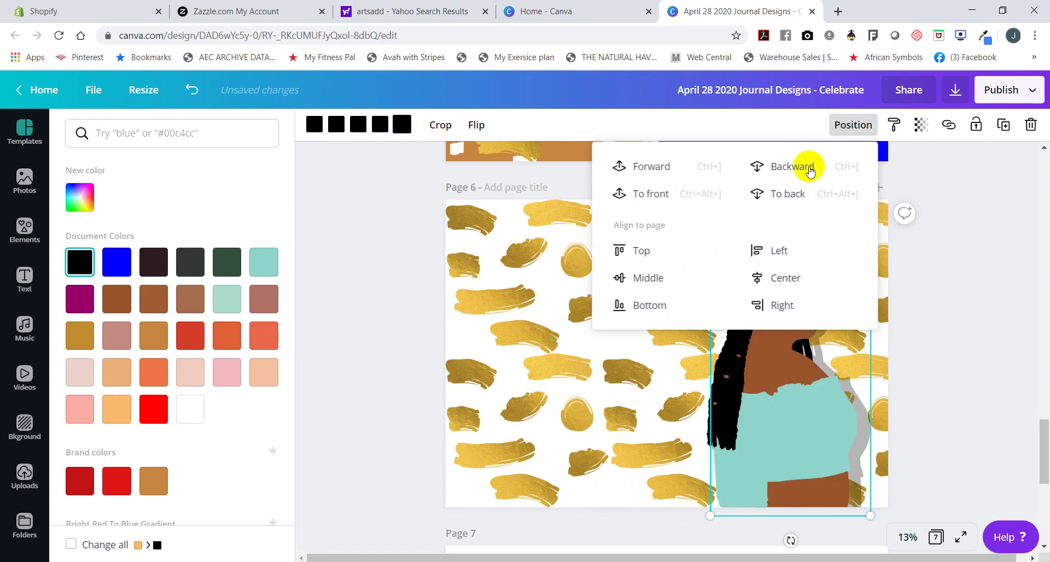
left_click(951, 238)
Enlarge the recolored woman slightly in front of her shadow.
left_click(842, 239)
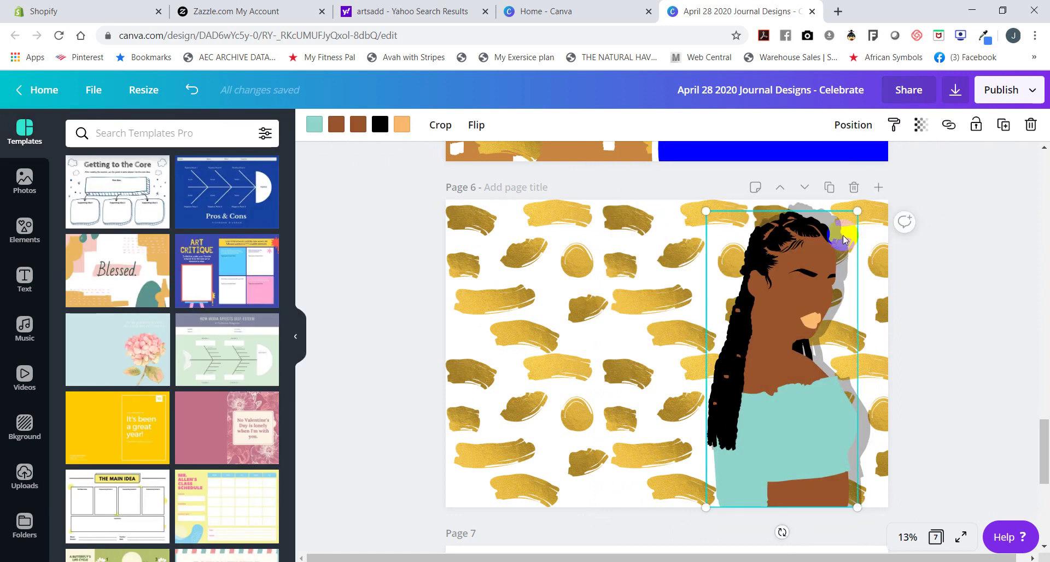
left_click_drag(843, 240, 861, 205)
left_click_drag(881, 238, 852, 320)
Lower the shadow silhouette's transparency value to 16.
left_click(861, 208)
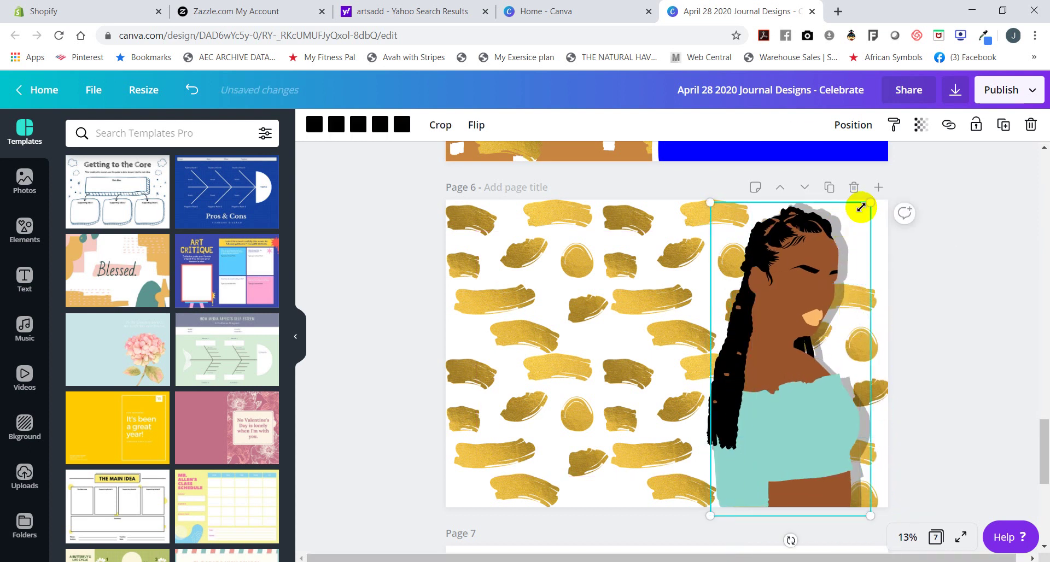
left_click(921, 126)
left_click_drag(825, 164, 810, 165)
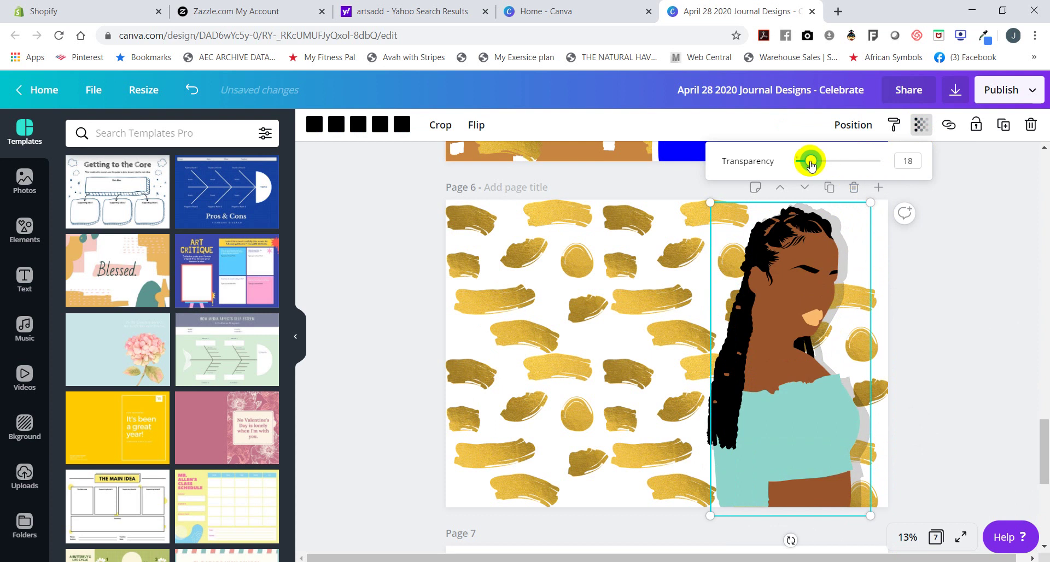
left_click(877, 410)
left_click_drag(867, 445, 871, 378)
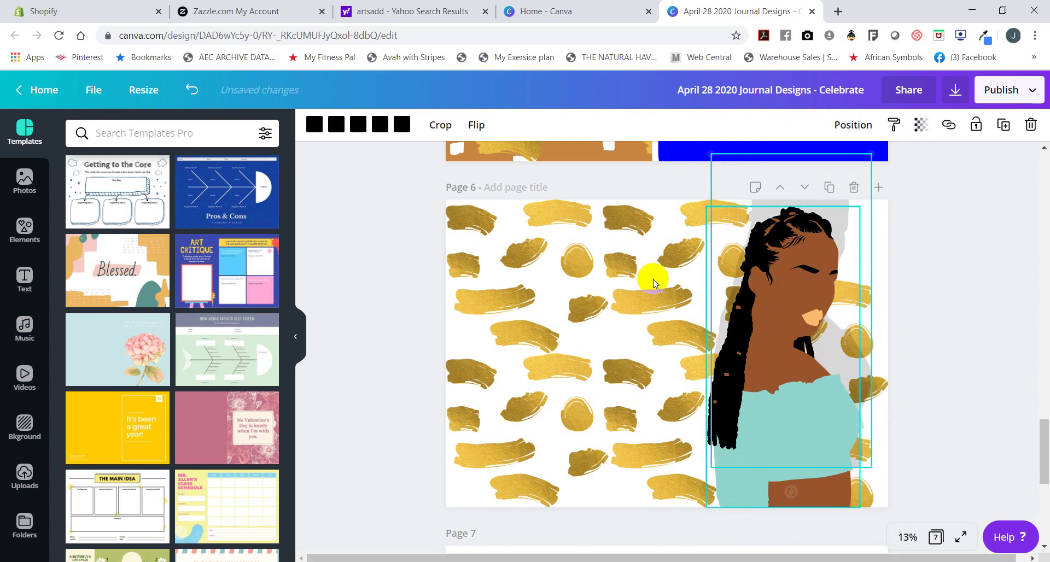
left_click(193, 89)
Move the displaced gold brush-stroke group back up to the page's upper edge, and shift the woman right over her shadow.
left_click(878, 469)
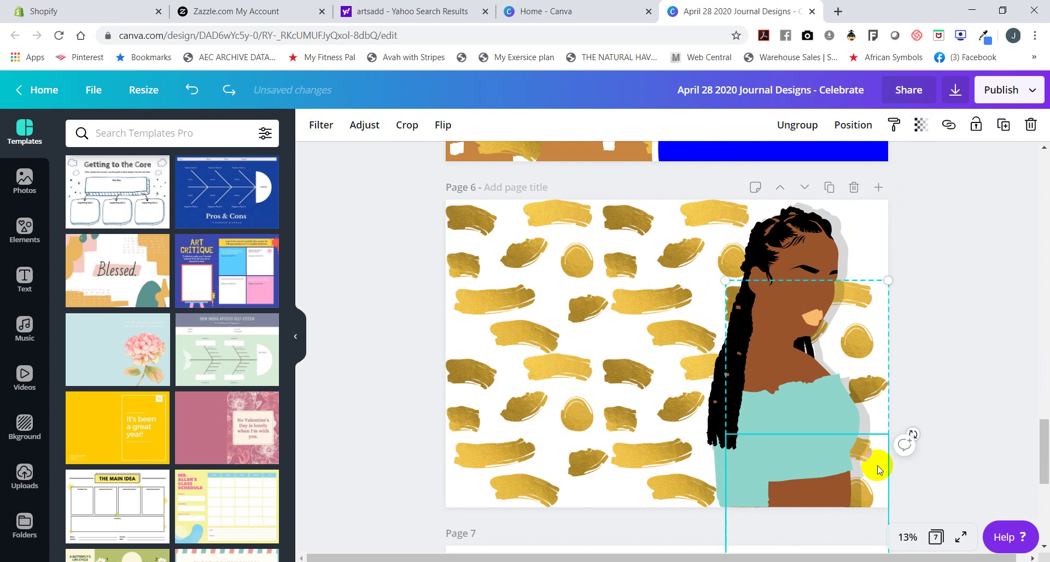
left_click_drag(881, 486, 887, 402)
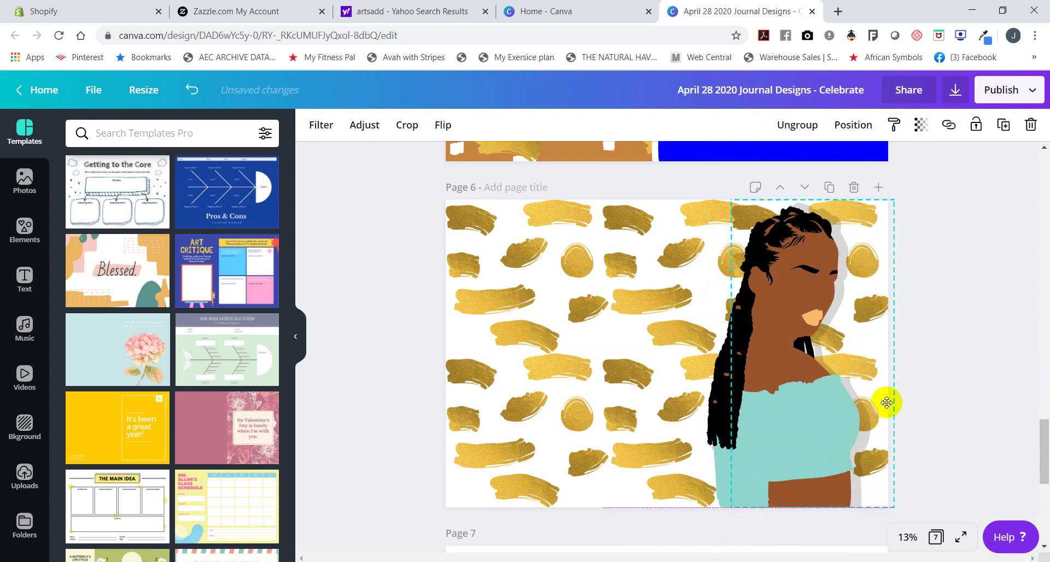
left_click(782, 395)
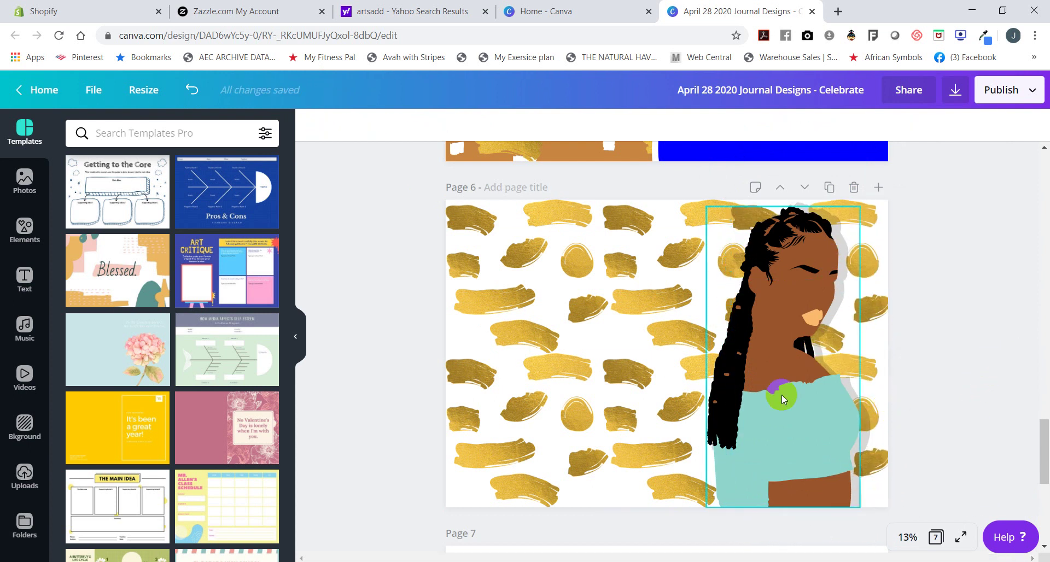
left_click_drag(782, 395, 778, 405)
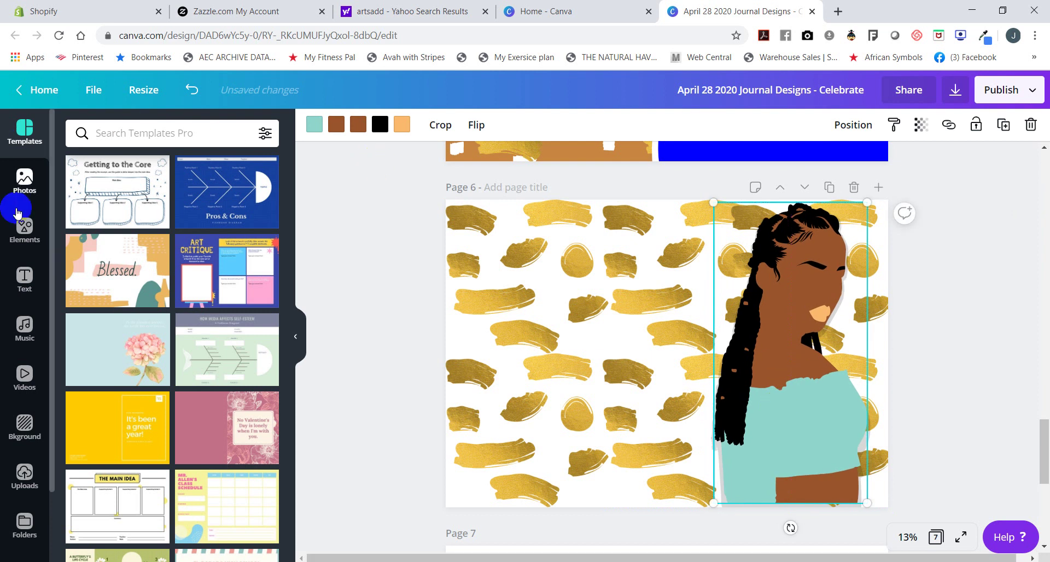
Browse the full set of featured elements and add the teal and pink moth illustration to page 6.
left_click(23, 232)
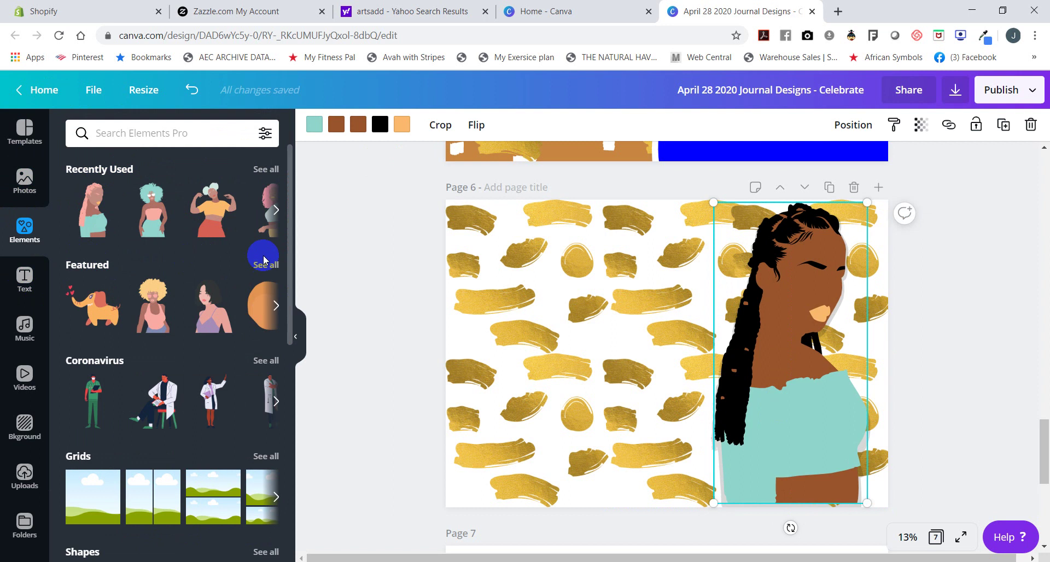
left_click(262, 270)
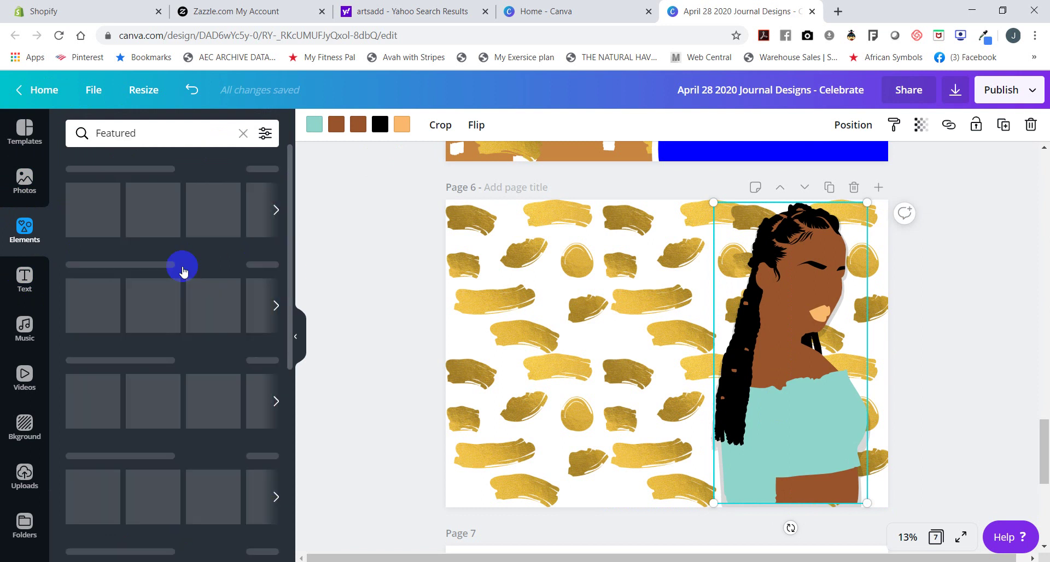
scroll(136, 312, "down", 3)
scroll(136, 312, "down", 5)
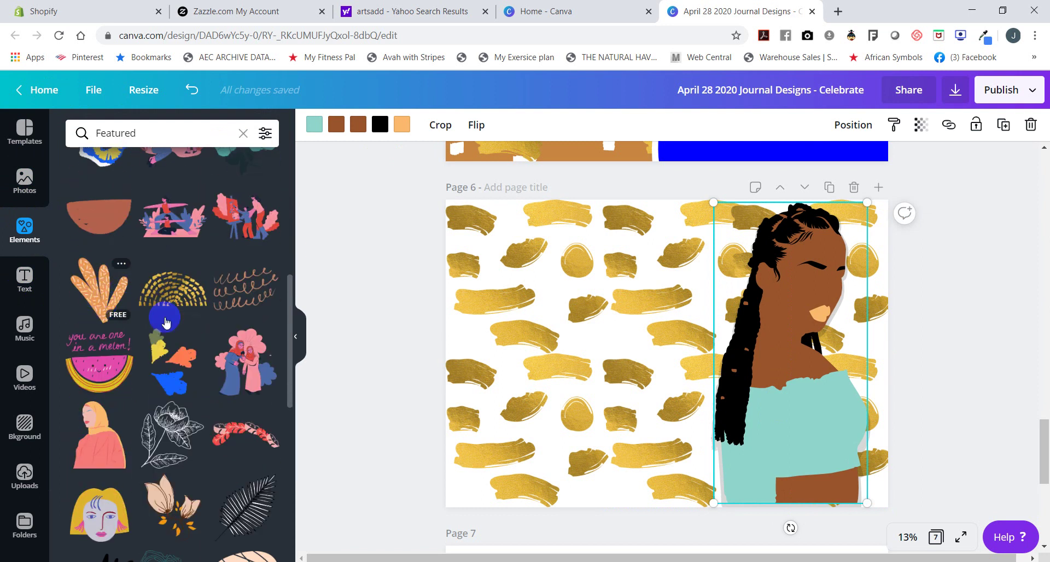
scroll(164, 323, "down", 5)
scroll(162, 319, "down", 4)
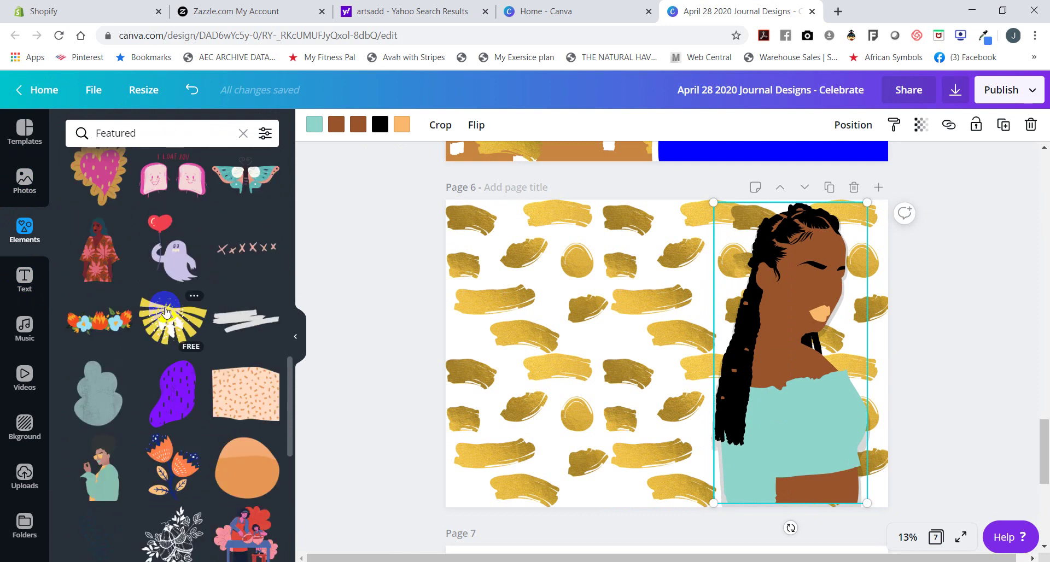
left_click(241, 184)
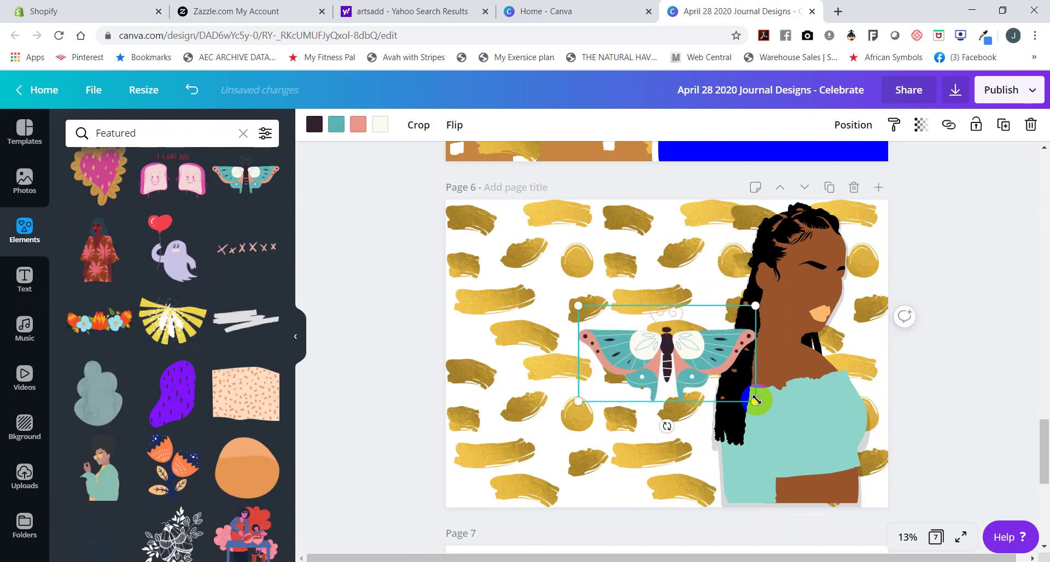
Enlarge the moth across the lower part of page 6, send it backward behind the woman, and shift it up and left.
left_click_drag(755, 401, 928, 493)
left_click_drag(818, 399, 857, 413)
left_click(854, 125)
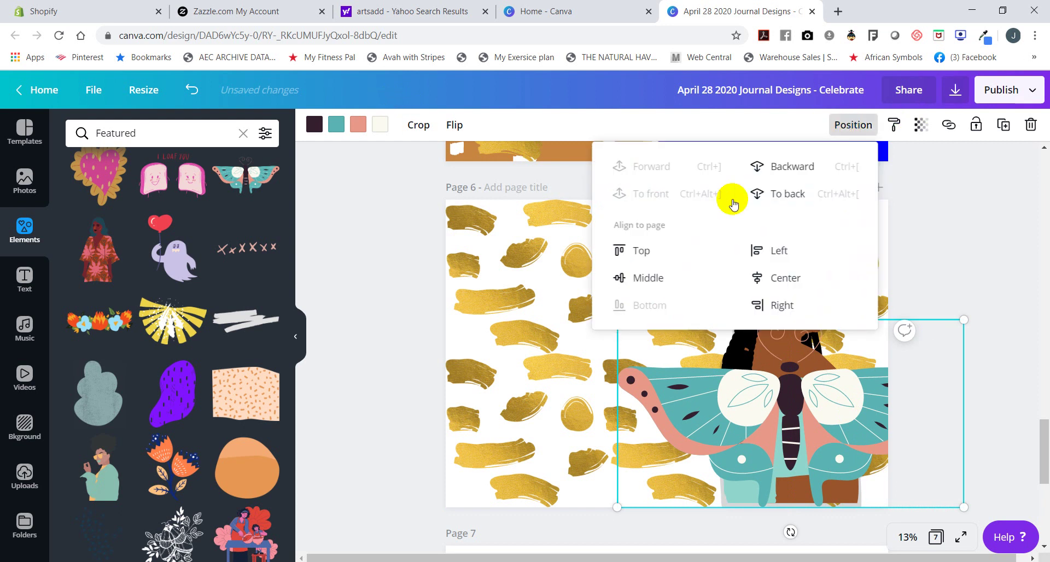
left_click(794, 167)
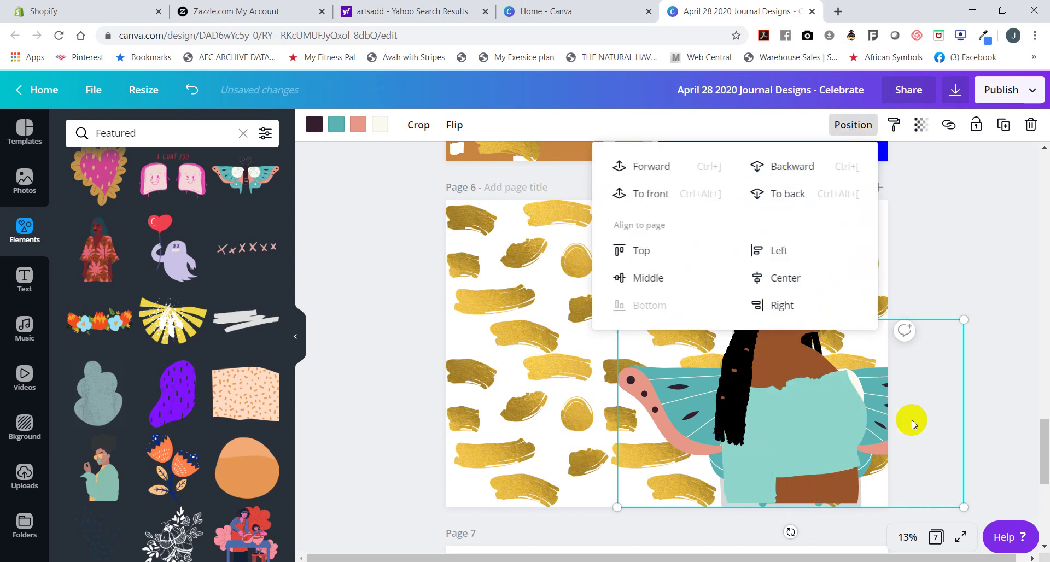
left_click_drag(911, 422, 856, 381)
Crop off the moth's right-hand wing so only the wing behind the woman's back and the body remain.
key("Return")
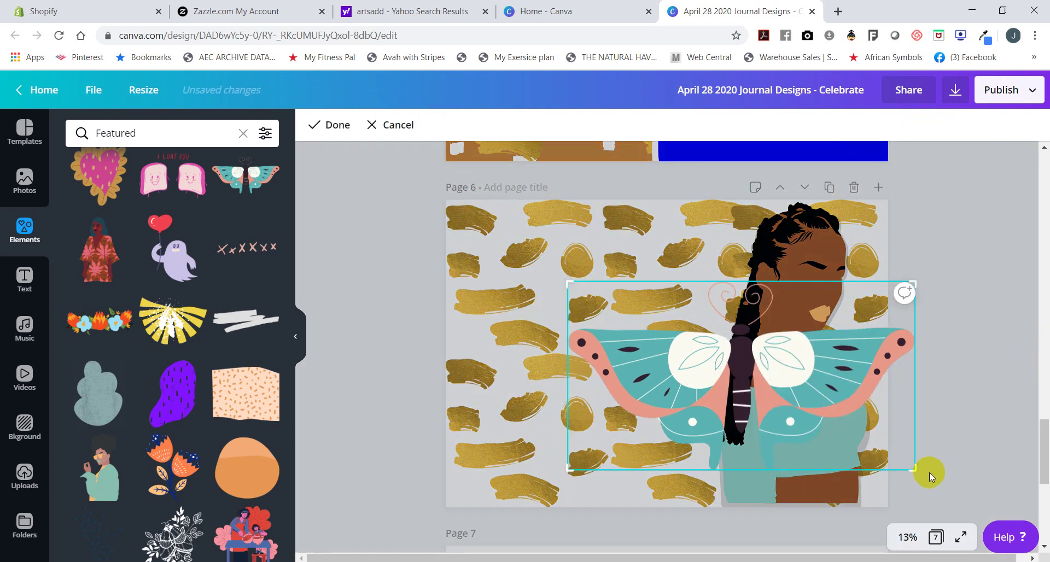
left_click_drag(789, 456, 788, 456)
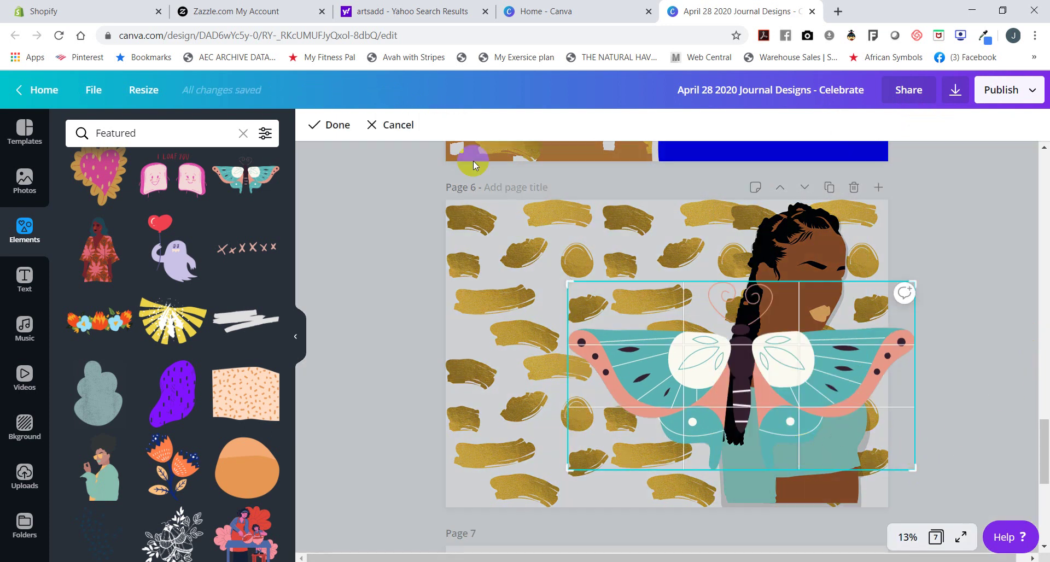
left_click(334, 125)
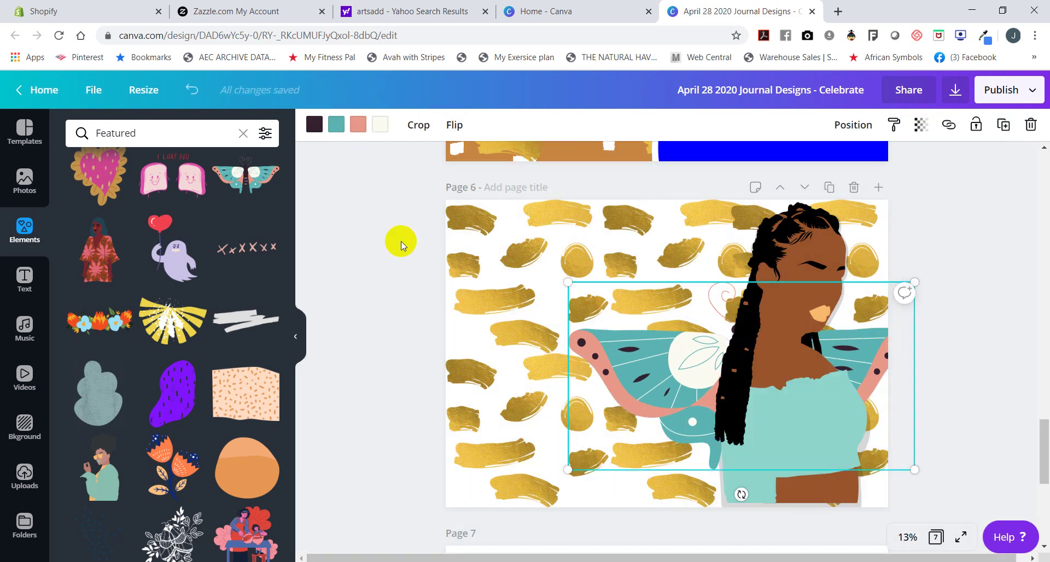
left_click(440, 133)
left_click_drag(913, 473, 753, 471)
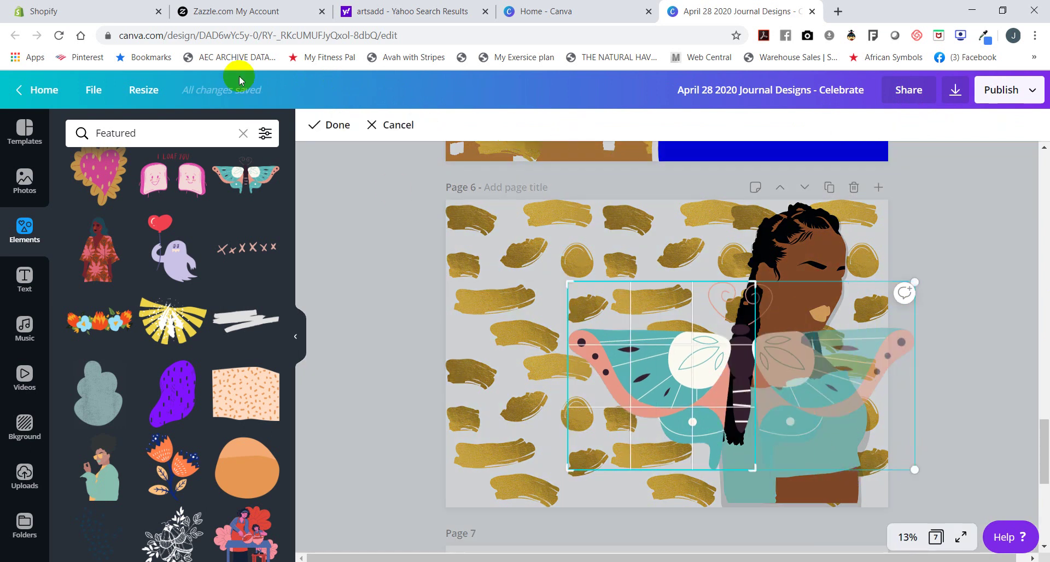
left_click(327, 126)
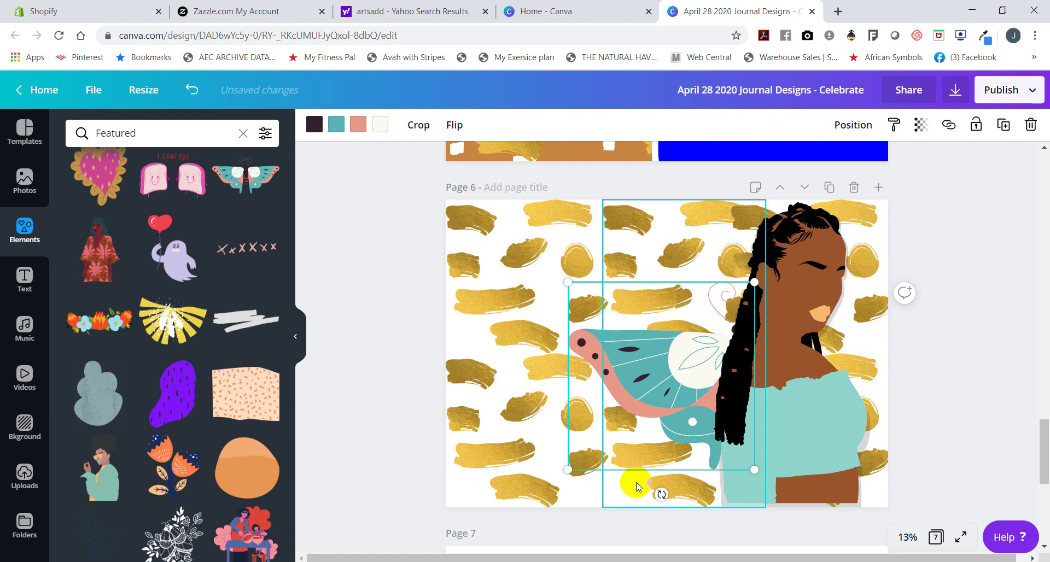
Enlarge the cropped moth wing and position it low behind the woman's back, extending past the page's lower edge.
left_click_drag(572, 471, 500, 539)
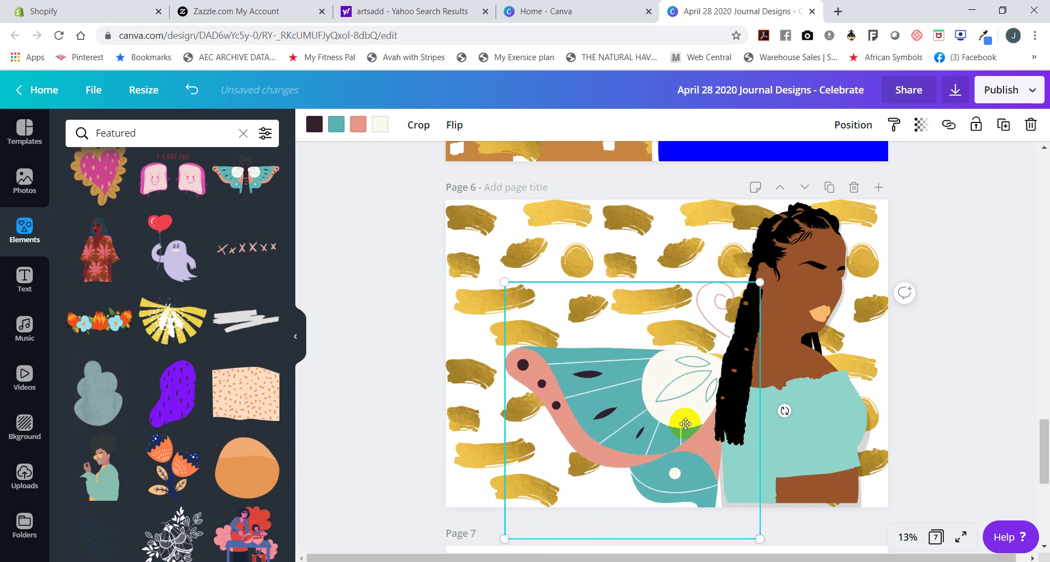
left_click_drag(685, 422, 697, 353)
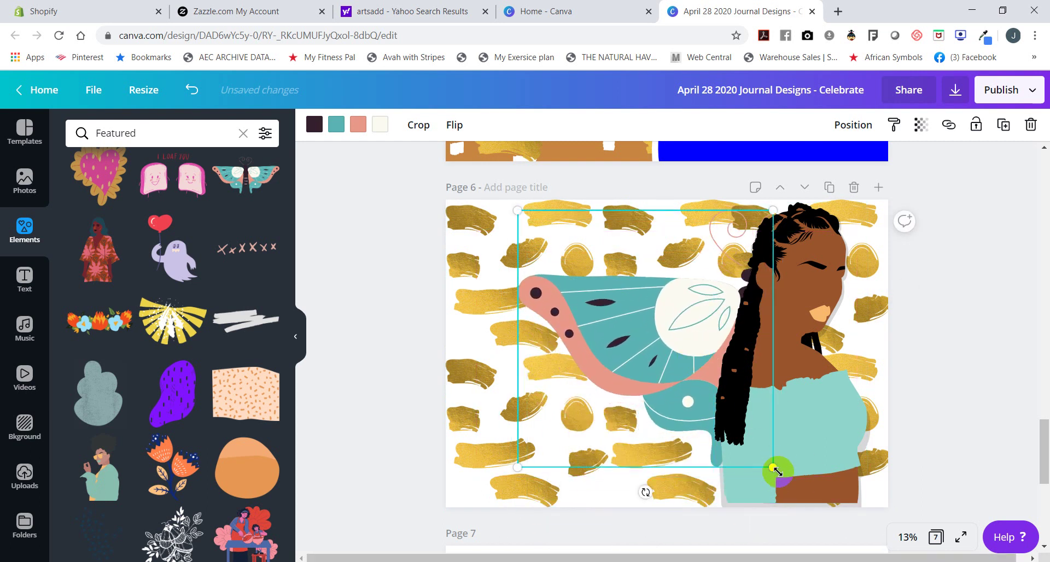
left_click_drag(773, 468, 812, 507)
left_click_drag(676, 374, 654, 411)
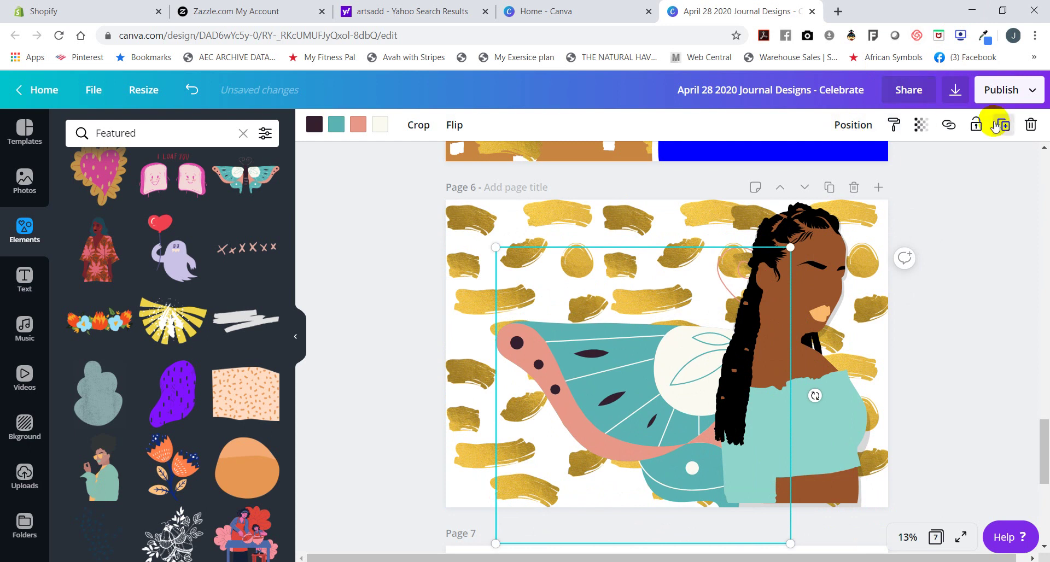
Duplicate the wing with the copy slightly up and left of the original, and change the copy's dark purple and teal to black.
left_click(995, 124)
left_click_drag(667, 375, 655, 347)
left_click(314, 124)
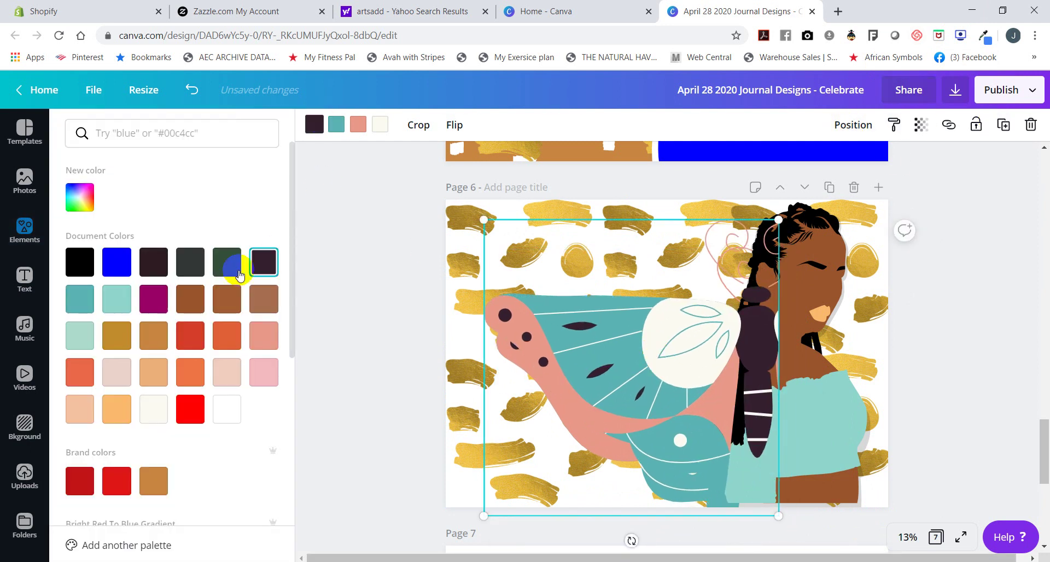
left_click(80, 263)
left_click(336, 125)
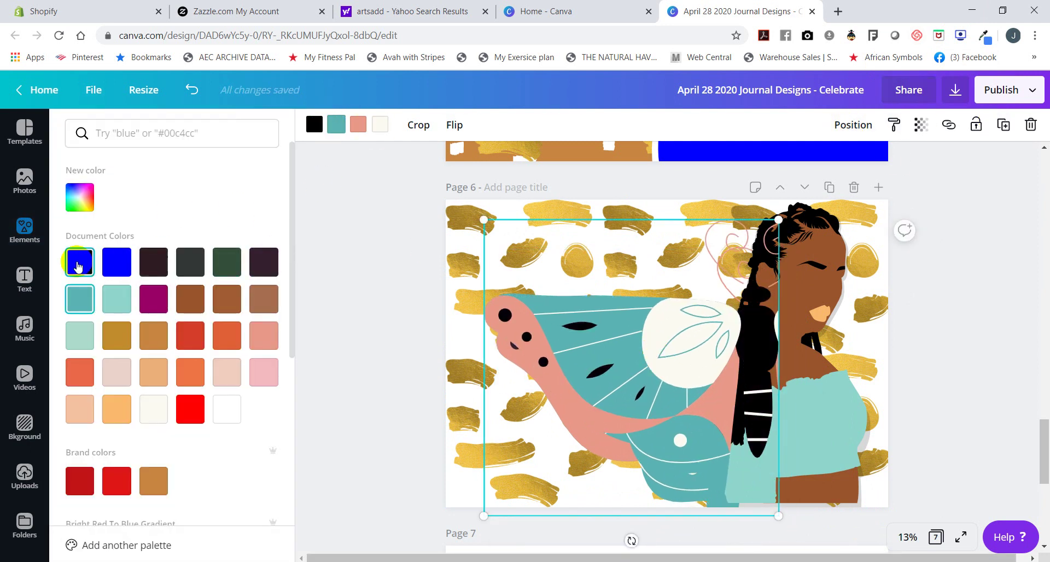
left_click(80, 263)
Change the wing copy's pink and cream to black, and enlarge the silhouette to about 3,620 by 3,640.
left_click(360, 124)
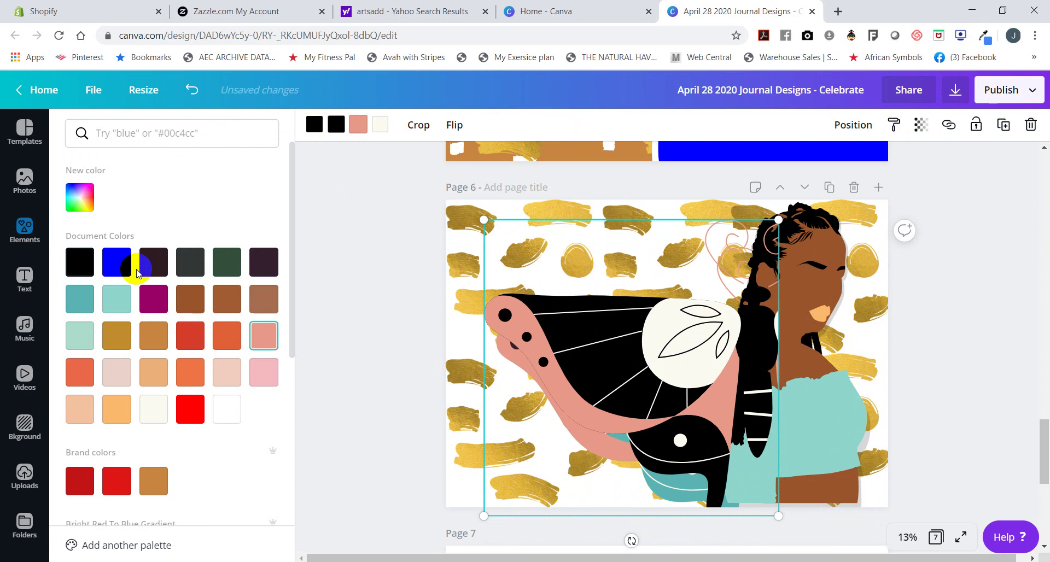
left_click(352, 128)
left_click(359, 125)
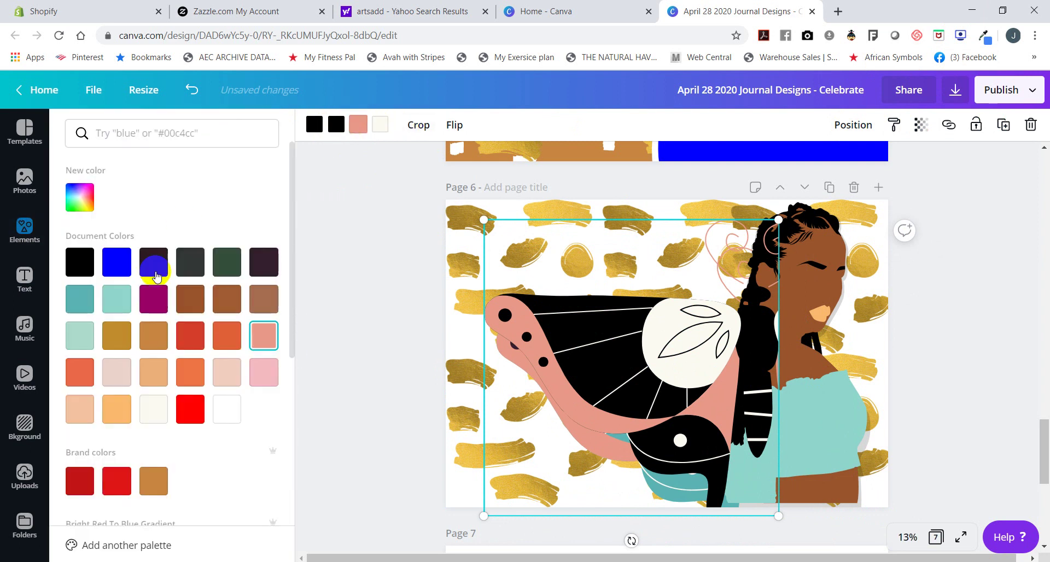
left_click(80, 262)
left_click(380, 124)
left_click(79, 264)
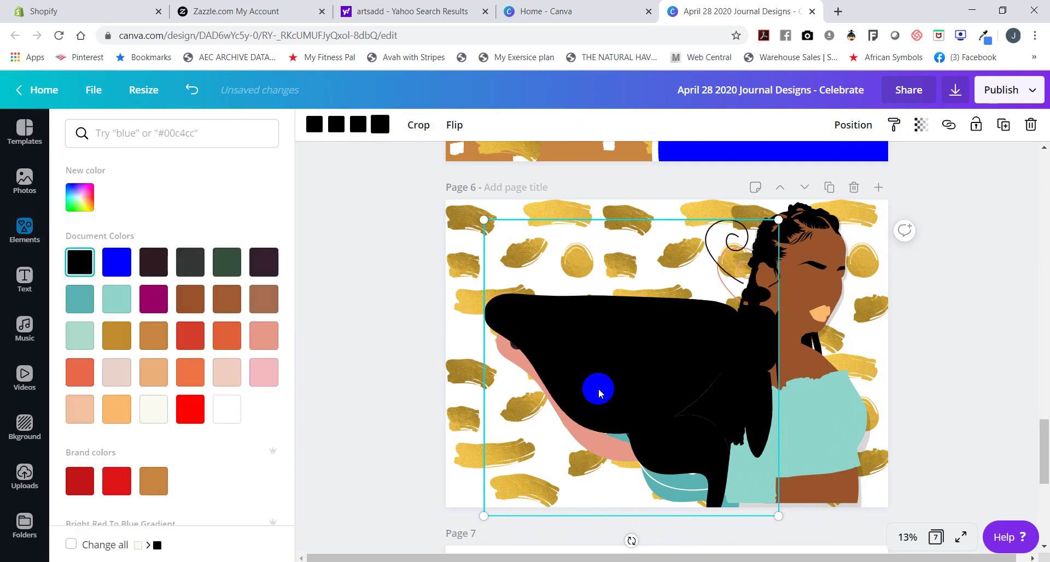
left_click_drag(689, 365, 675, 368)
left_click_drag(757, 232, 795, 206)
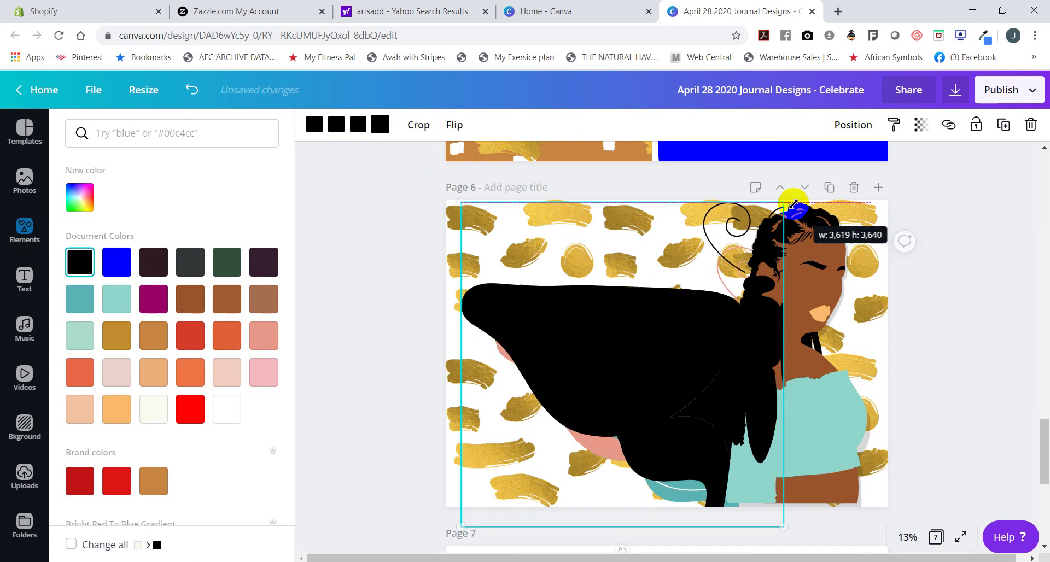
Check the transparency of the woman's shadow, and undo the stray moves of the gold brush strokes and the black wing.
left_click_drag(674, 314, 673, 339)
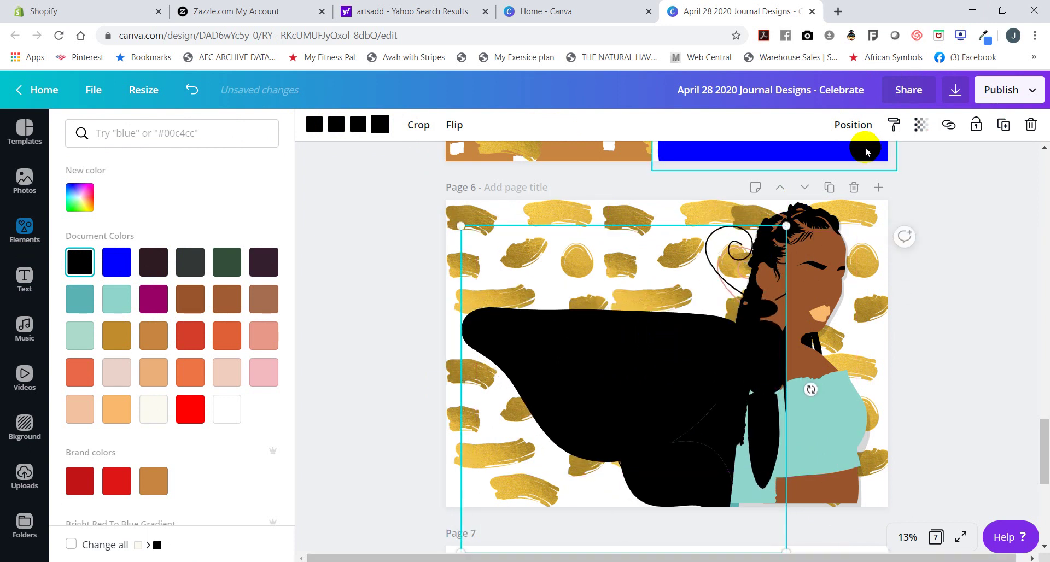
left_click(917, 126)
left_click(964, 287)
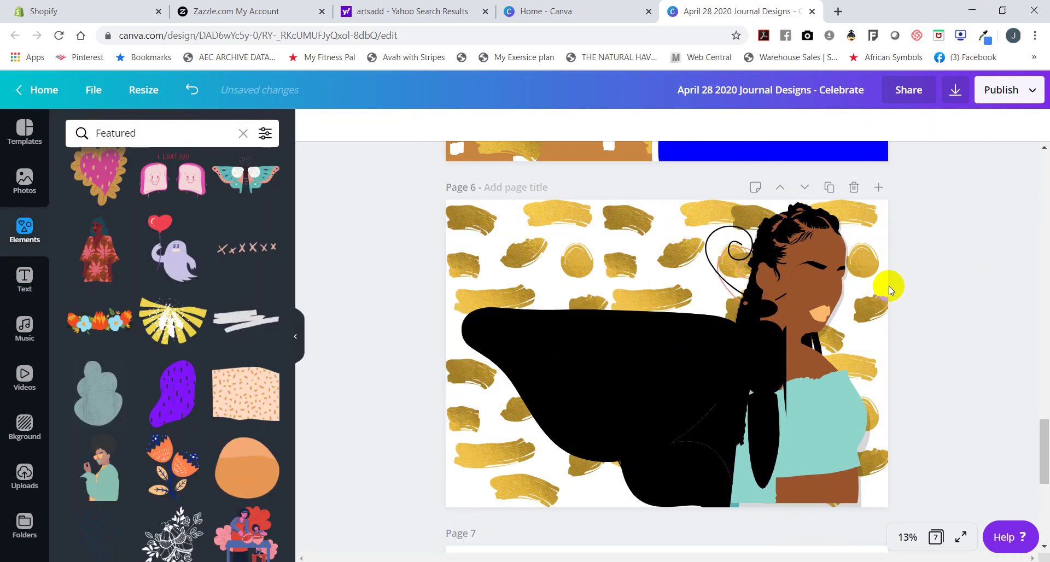
left_click(862, 278)
left_click(871, 273)
left_click_drag(872, 274, 703, 317)
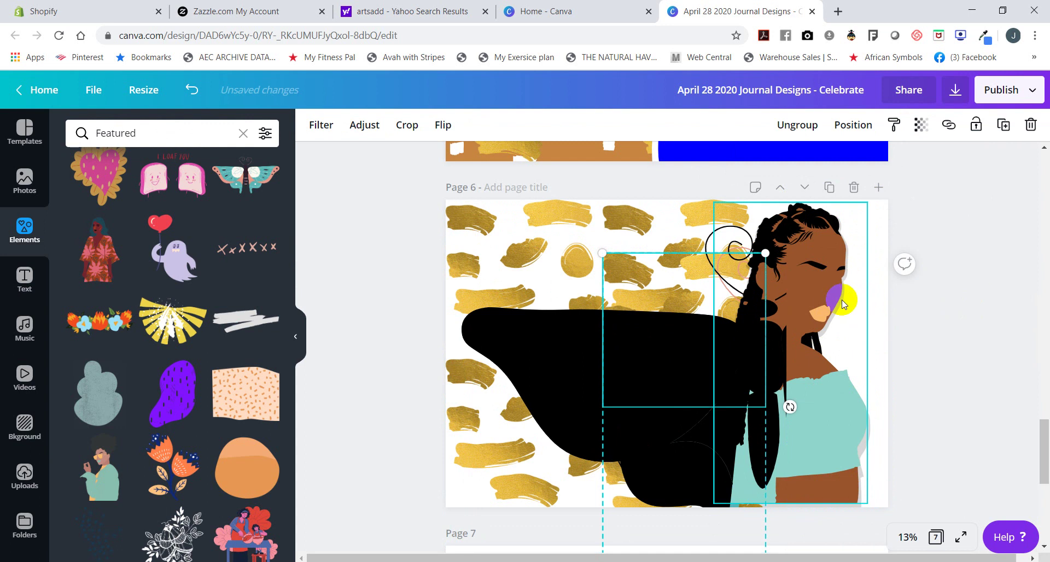
left_click(868, 309)
left_click(921, 124)
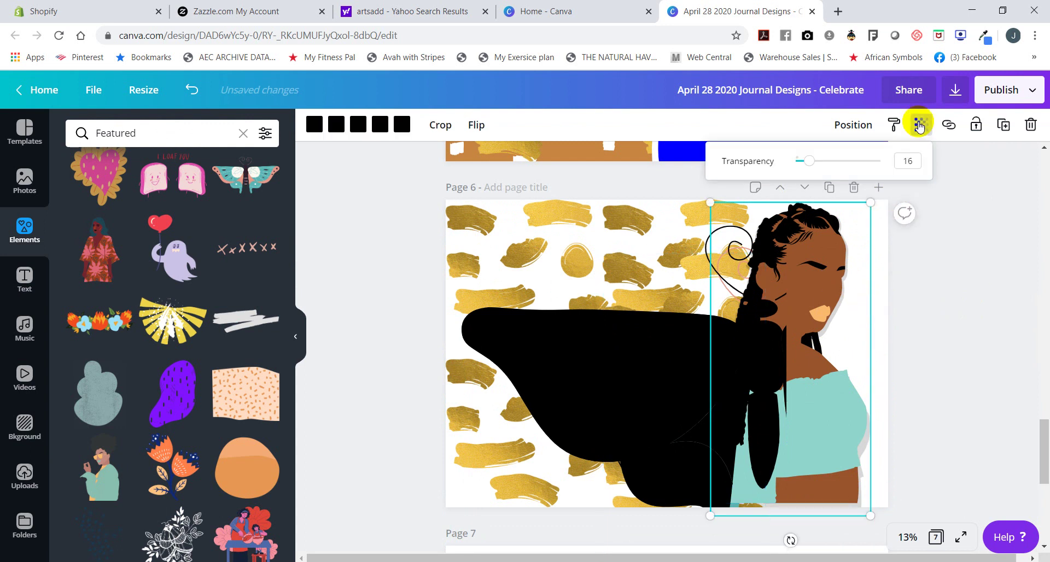
left_click(906, 212)
left_click(193, 90)
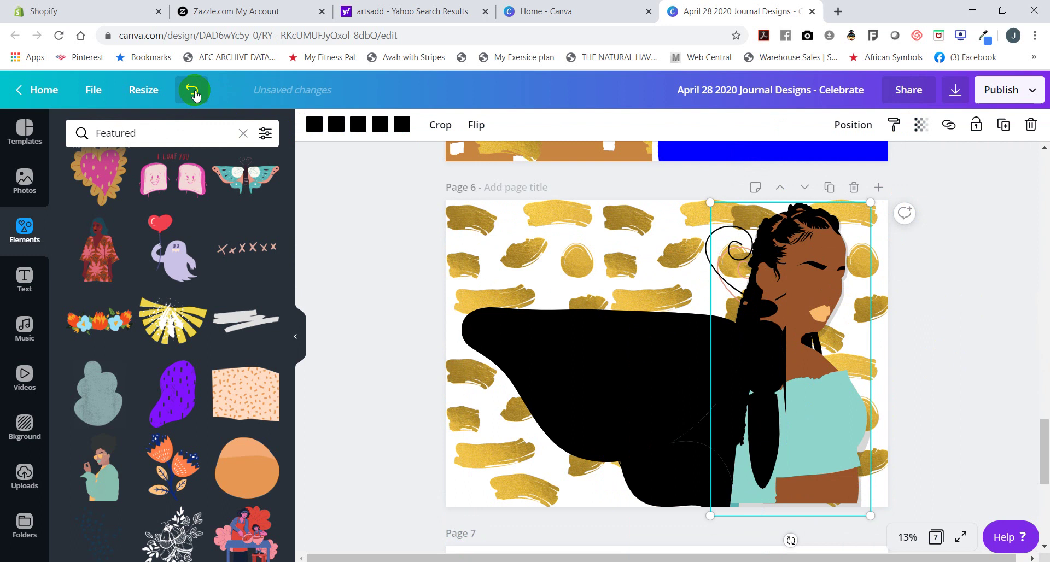
left_click(195, 96)
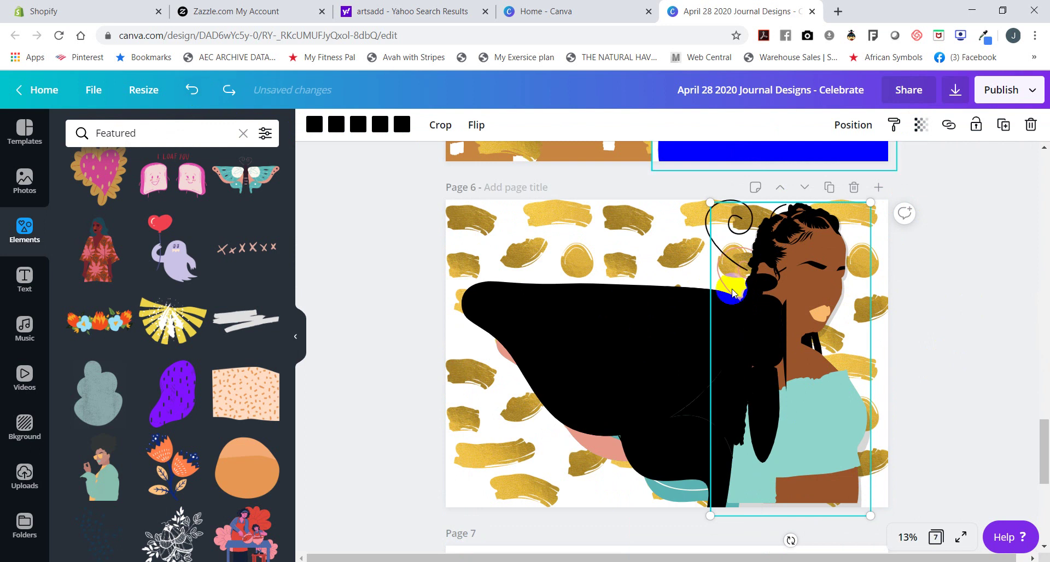
Set the black wing silhouette's transparency value to 16 and align it over the colored wing as a shadow.
left_click(563, 332)
left_click(923, 126)
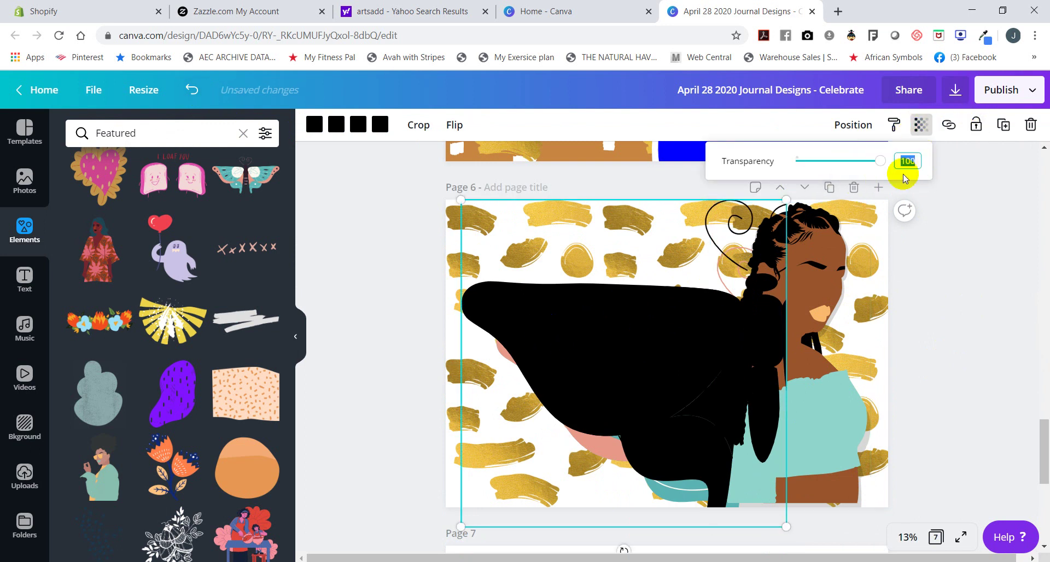
type("16")
key("Return")
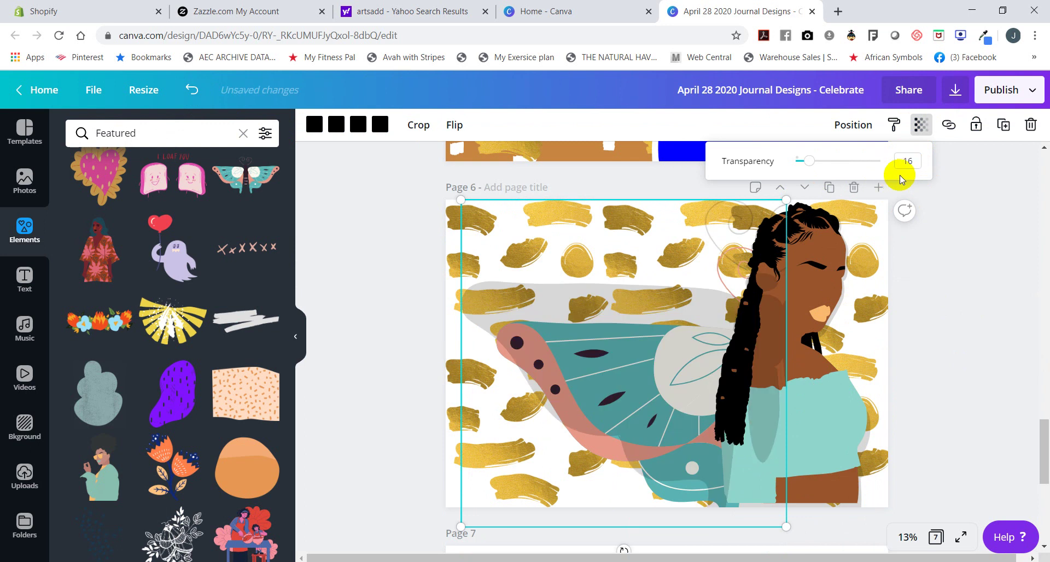
left_click_drag(627, 285, 651, 331)
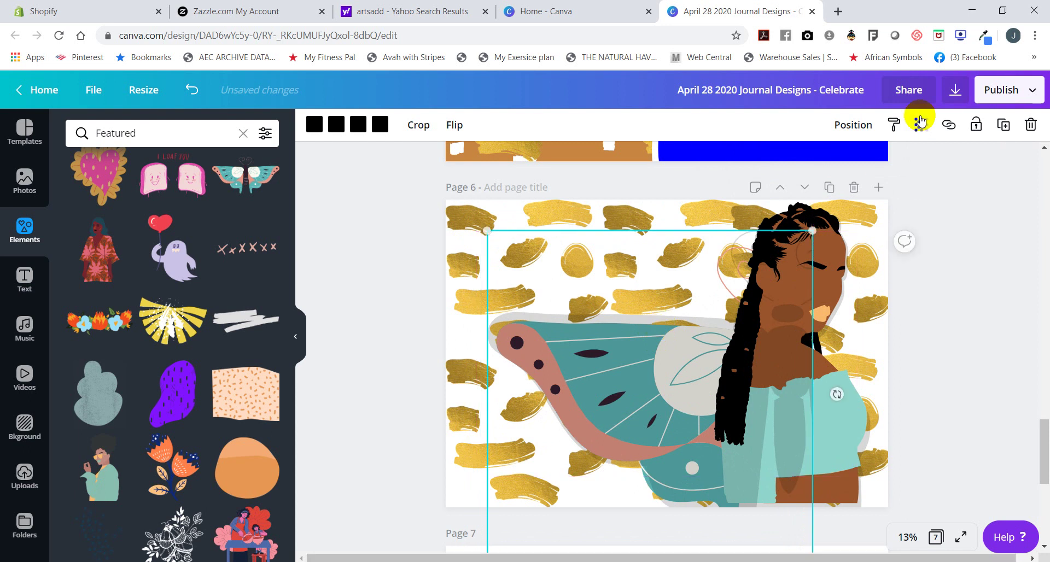
Send the wing shadow backward until it sits behind both the woman and the colored wing.
left_click(846, 125)
left_click(803, 169)
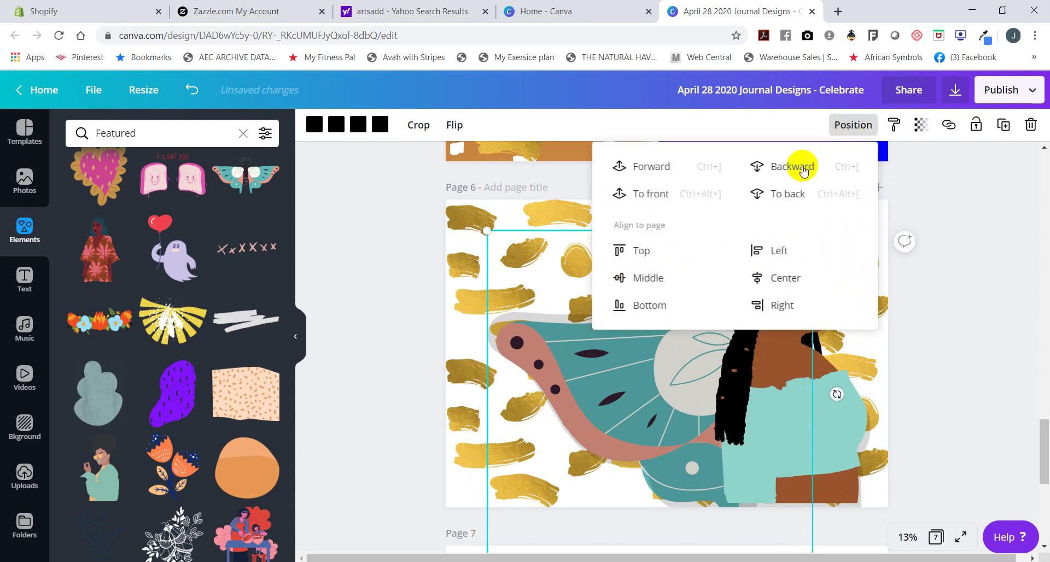
left_click(803, 170)
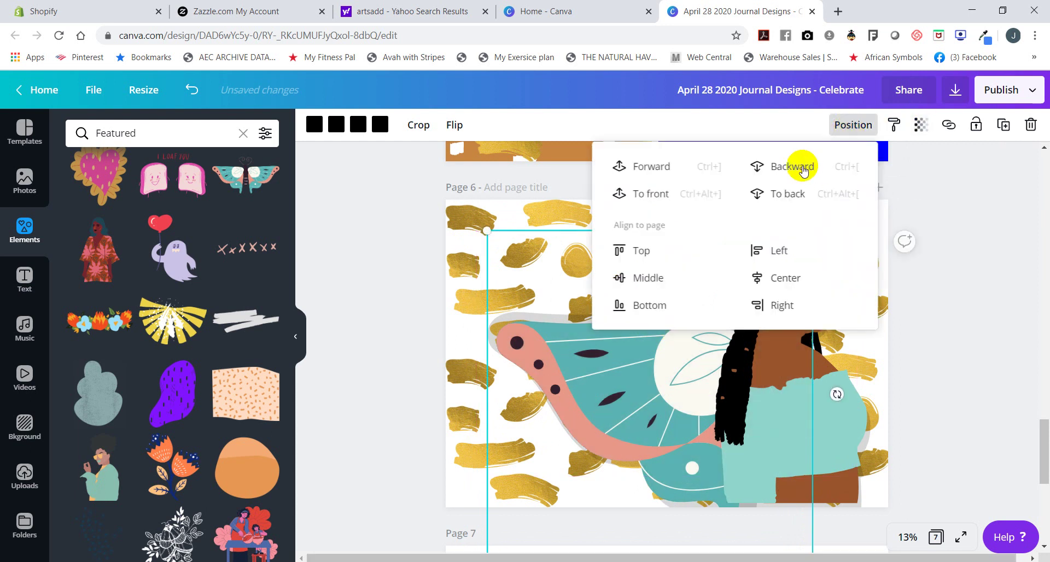
left_click(907, 342)
Nudge the colored wing up over its shadow, and lower the wing shadow's transparency value to 14.
left_click(676, 309)
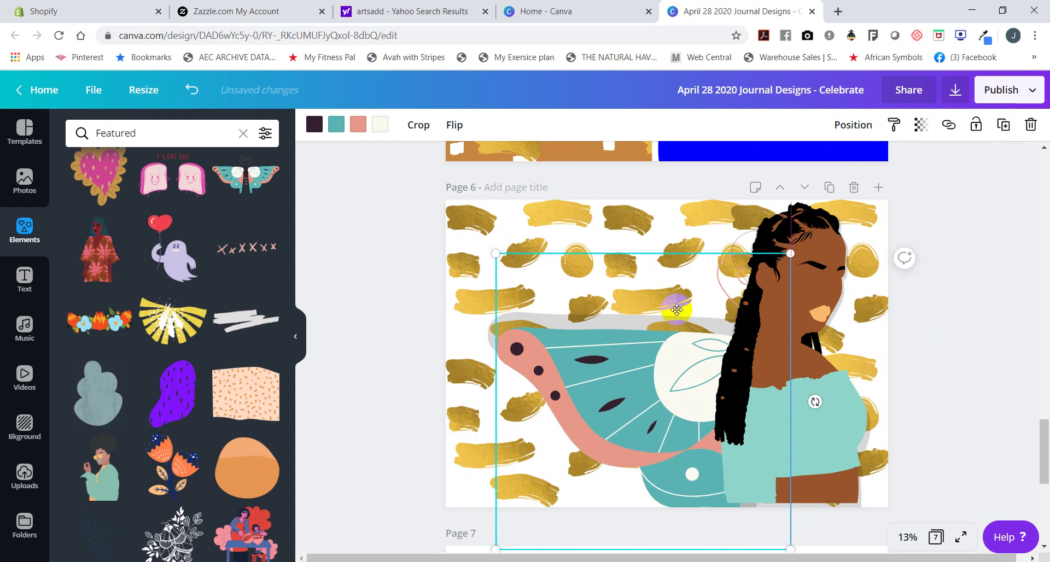
left_click_drag(676, 310, 678, 297)
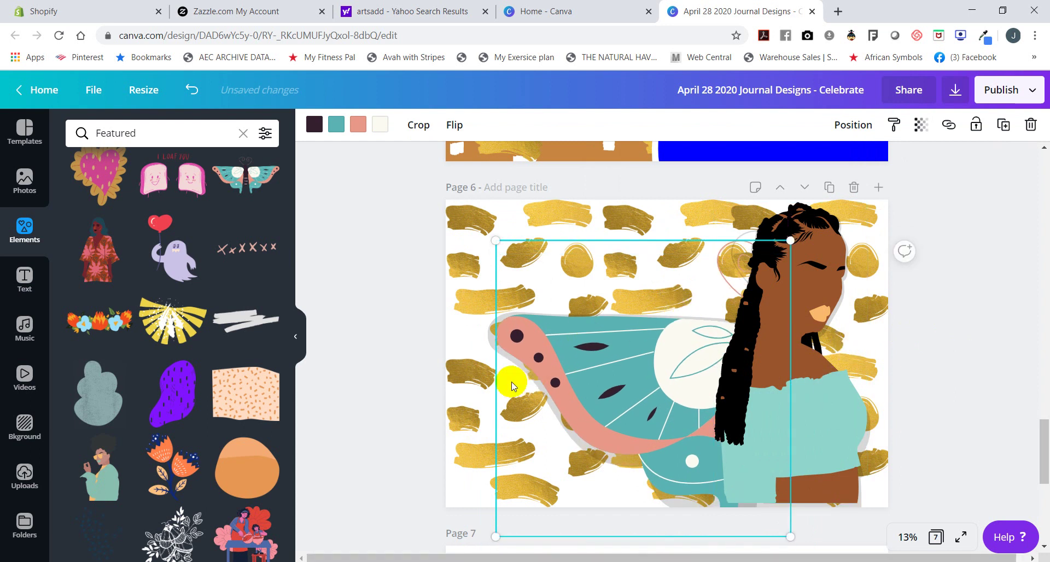
left_click(488, 364)
mouse_move(498, 361)
left_mouse_down()
mouse_move(486, 351)
mouse_move(498, 346)
mouse_move(487, 348)
left_mouse_up()
left_click(921, 129)
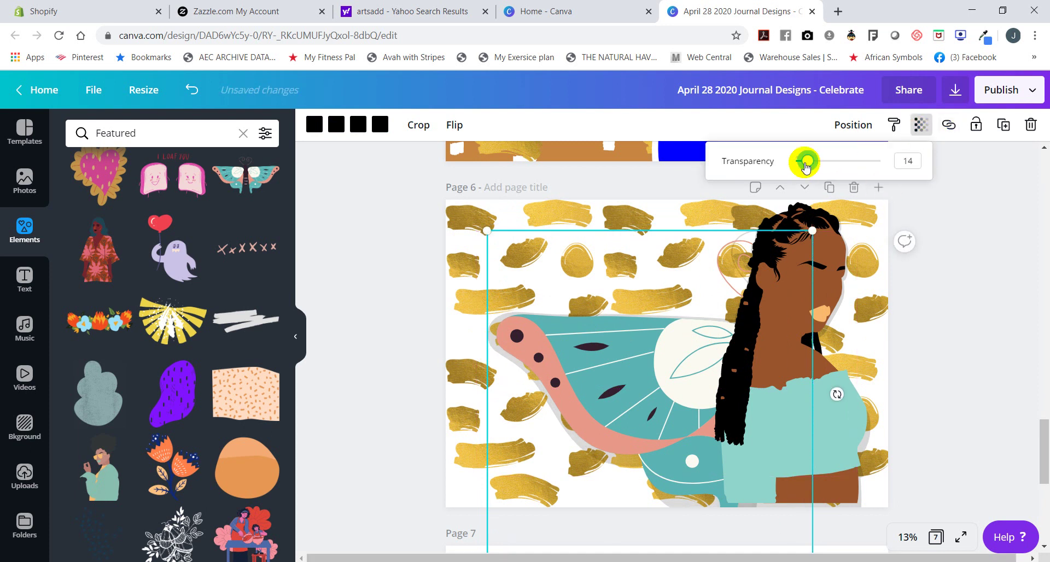
left_click(949, 304)
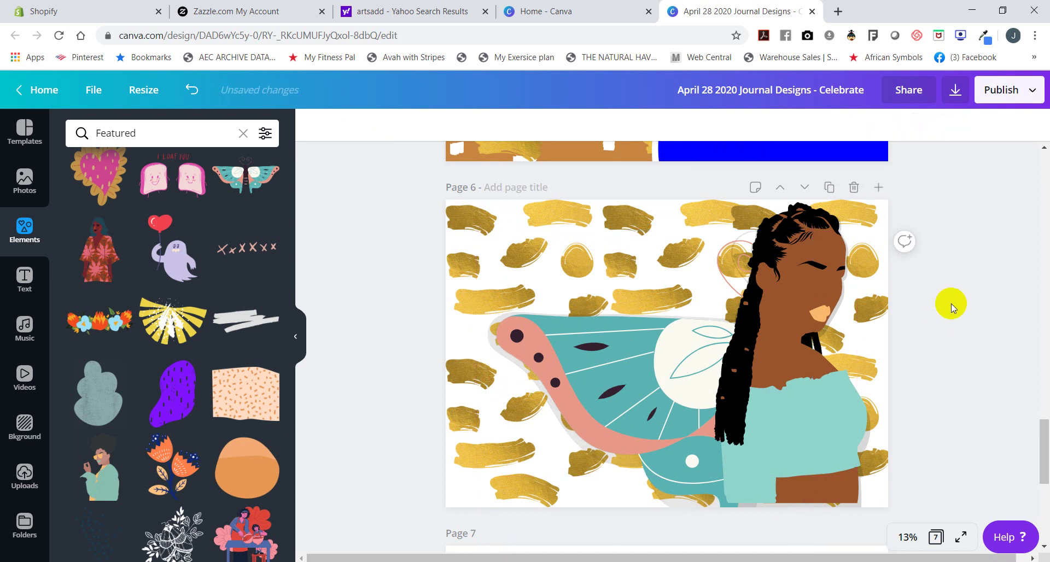
Select the woman together with the colored wing and group them.
left_click(510, 208)
left_click(773, 441)
left_click(599, 348, "shift")
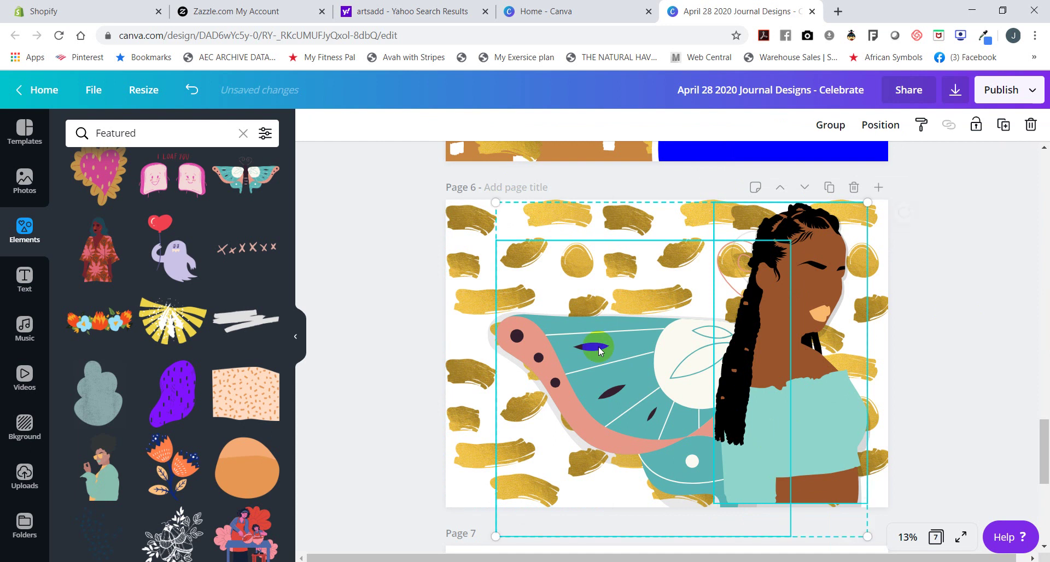
left_click(830, 124)
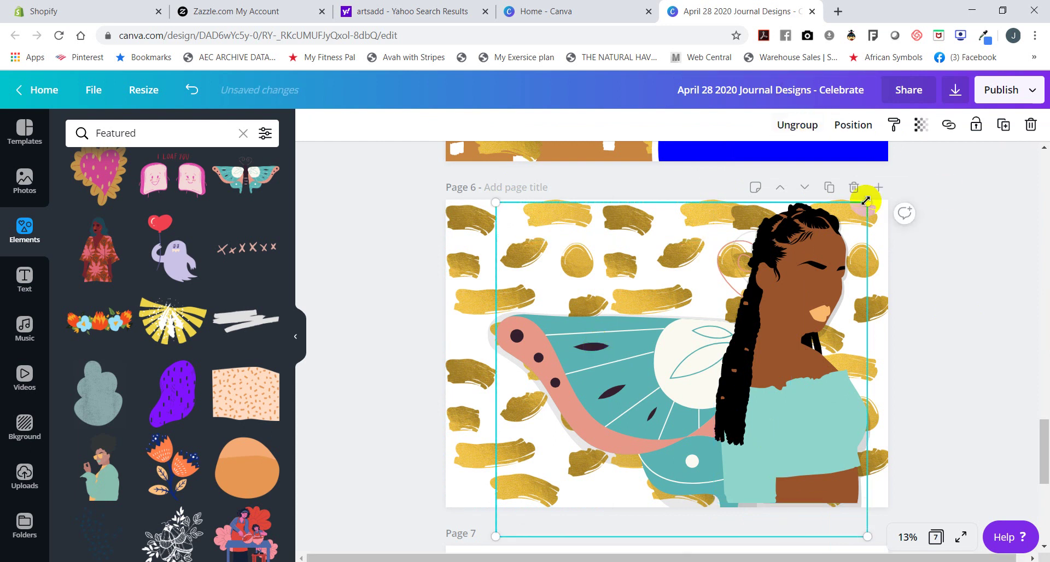
Shrink the grouped woman and wing slightly, and move the group down the page away from the two shadows.
left_click_drag(866, 201, 831, 235)
left_click(848, 227)
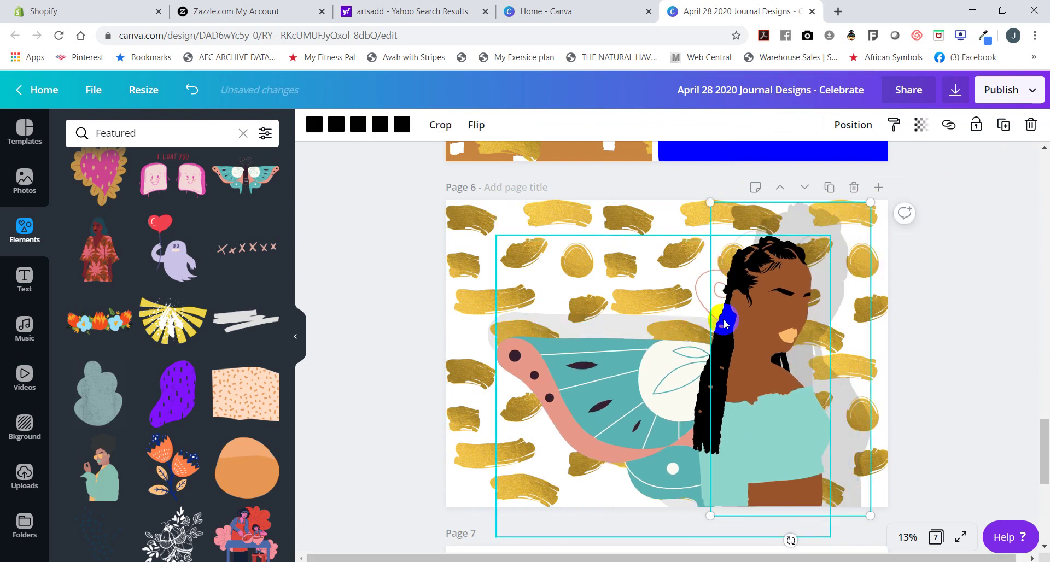
left_click_drag(628, 375, 633, 466)
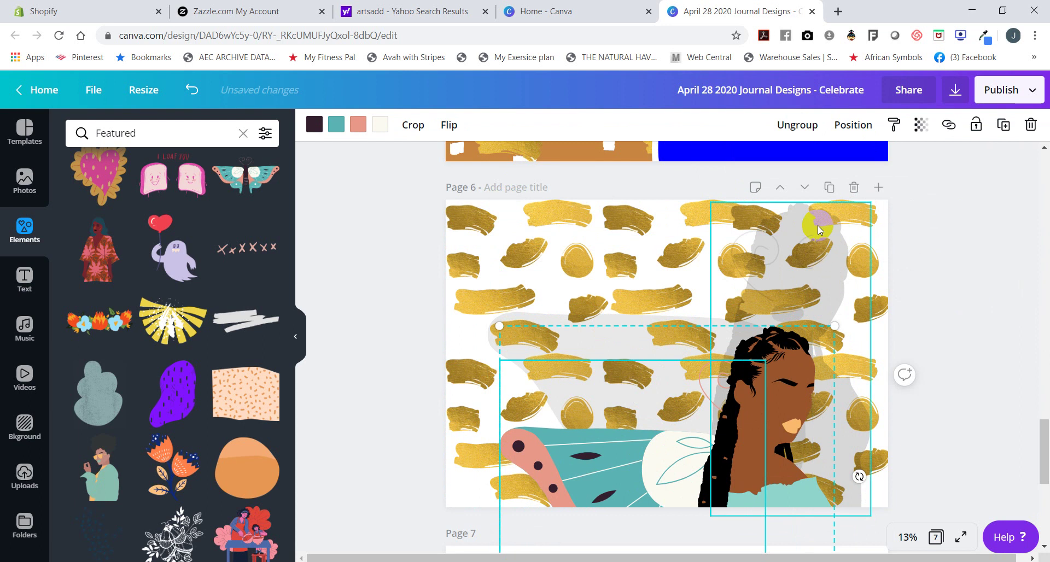
Select the woman's shadow together with the wing shadow and group them.
left_click(597, 322)
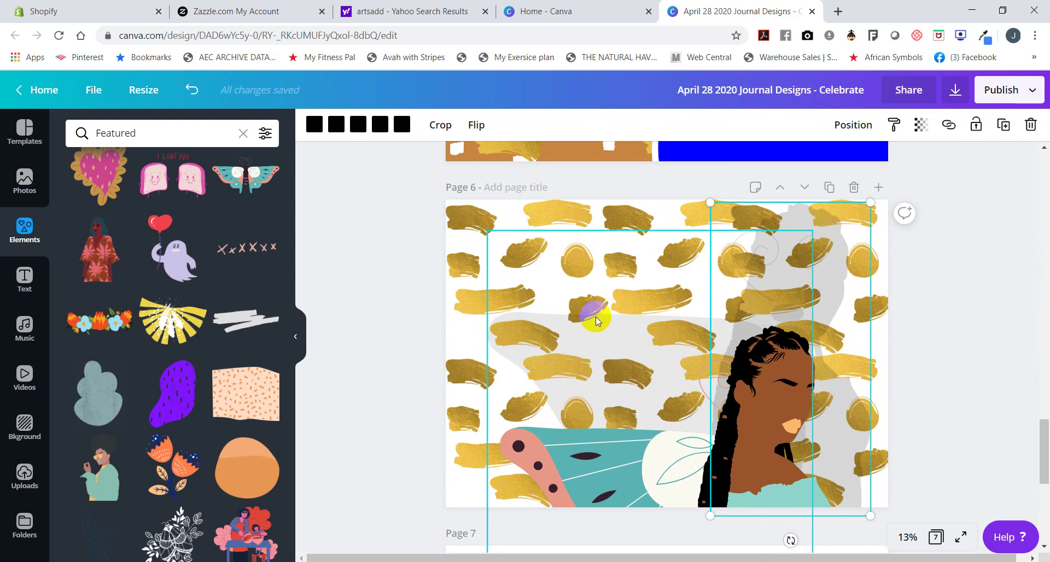
left_click(596, 321, "shift")
left_click(831, 126)
Move the colored woman and wing group up over the shadows, and shrink the shadow group slightly to match it.
left_click_drag(743, 425, 755, 344)
left_click(795, 231)
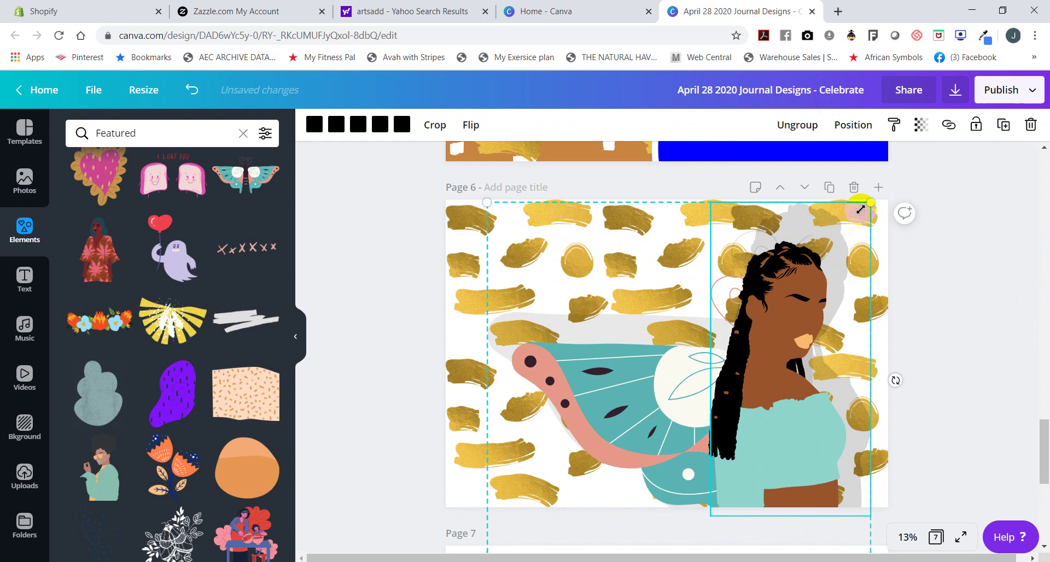
left_click_drag(864, 202, 851, 221)
left_click_drag(789, 331, 808, 362)
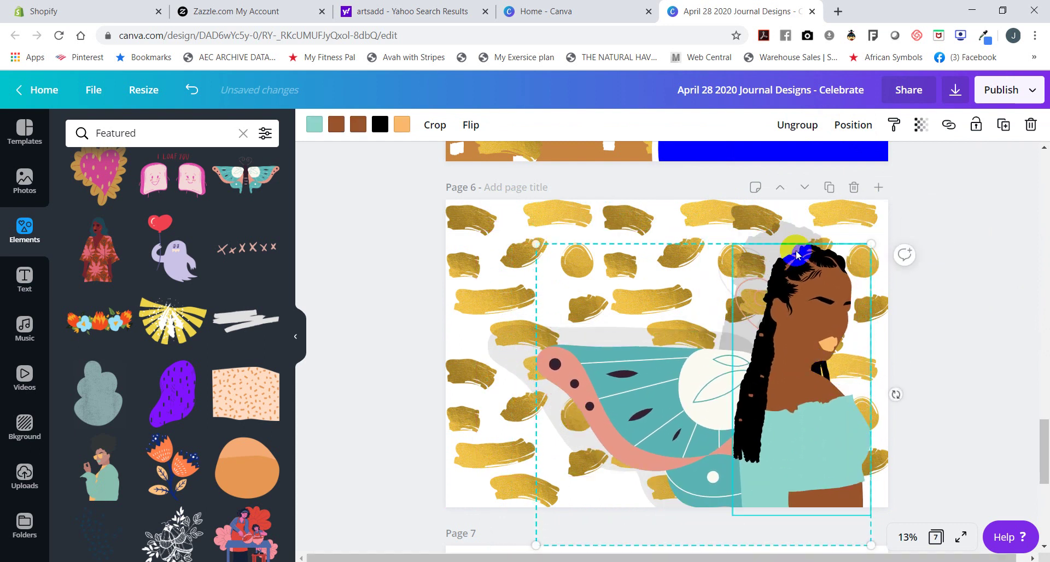
Align the shadow group just behind the colored woman and wing near the page's right edge, enlarging the colored group slightly.
left_click(786, 225)
left_click_drag(774, 229, 911, 211)
left_click(844, 232)
left_click(807, 337)
left_click_drag(808, 341, 816, 317)
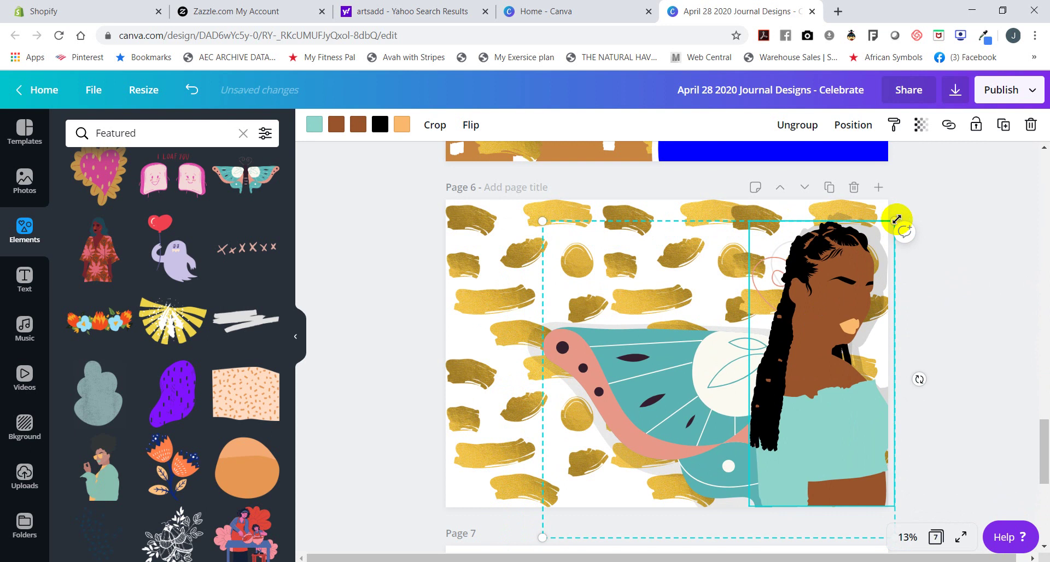
left_click_drag(896, 219, 910, 207)
left_click_drag(825, 321, 820, 323)
Delete the gold brush strokes in the page's upper-left area, and undo the extra deletion made right after.
left_click(471, 203)
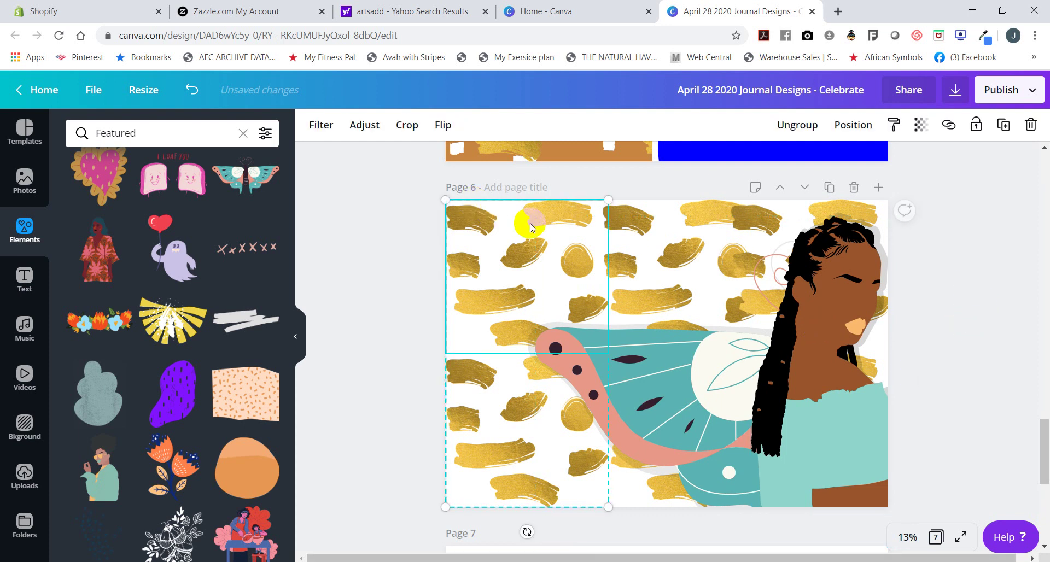
key("Delete")
left_click(628, 217)
key("Delete")
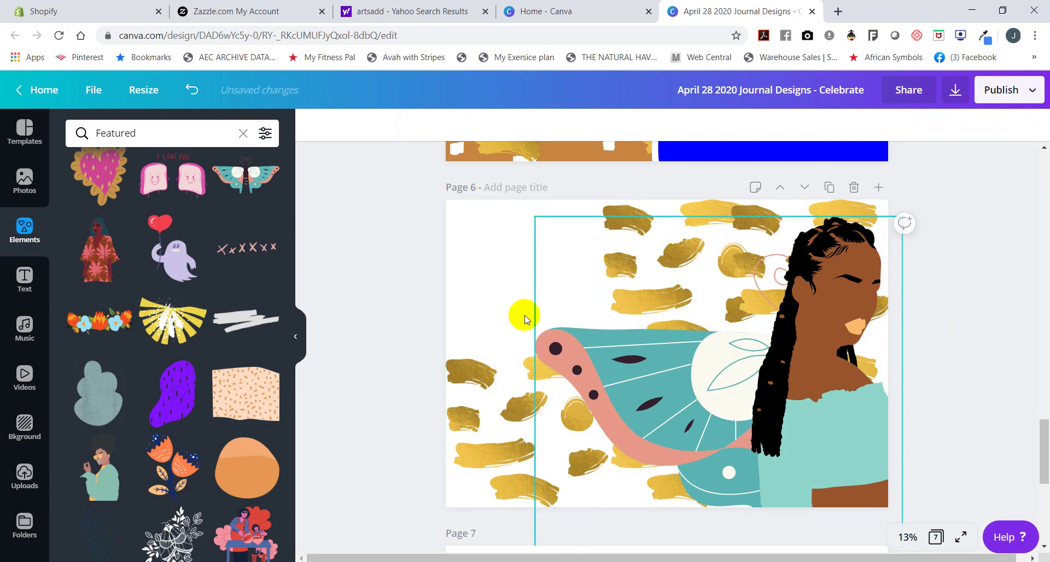
left_click(193, 88)
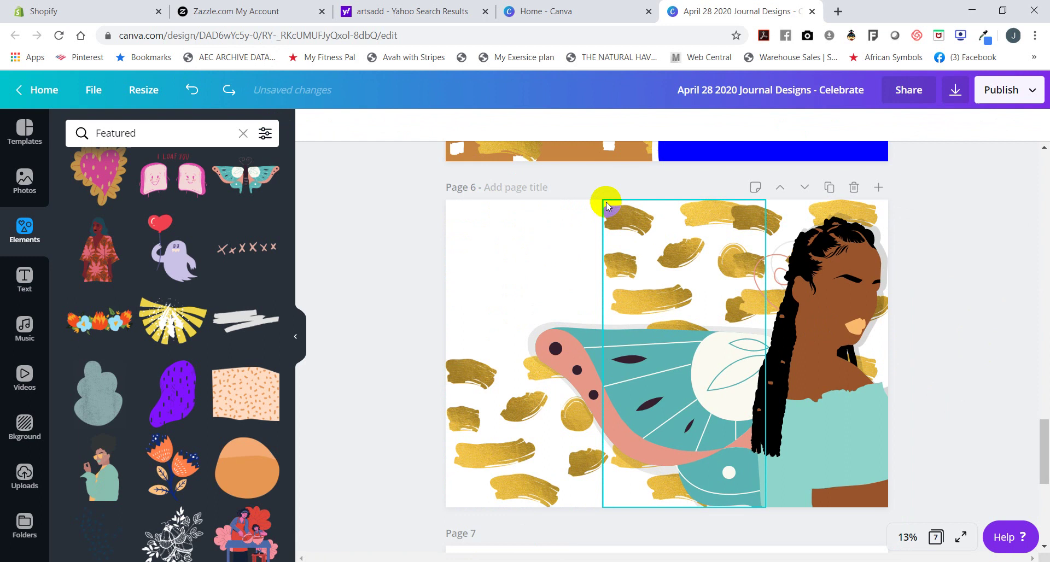
Lock the colored woman and wing group in place.
left_click(676, 252)
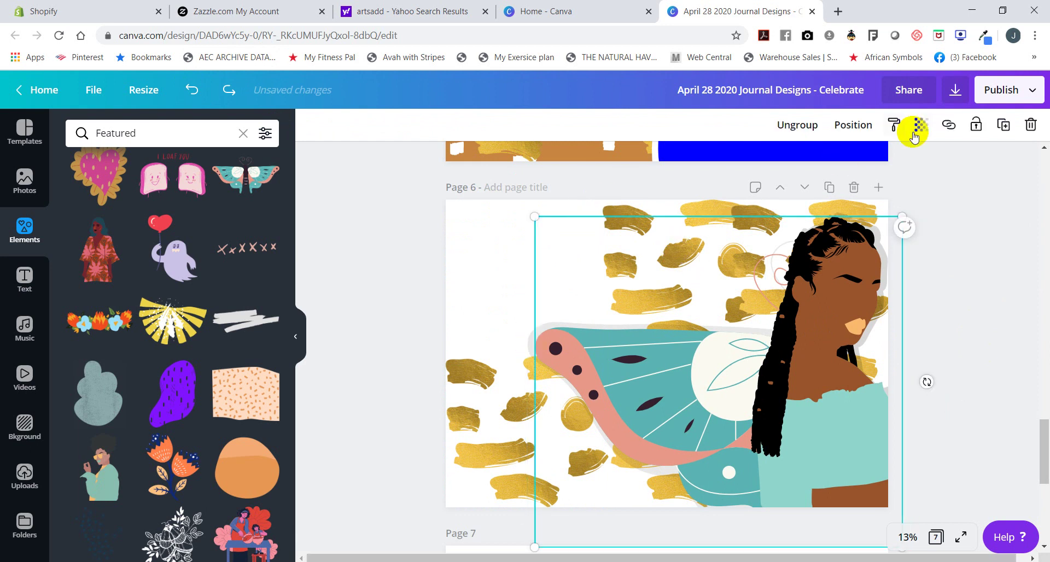
left_click(978, 125)
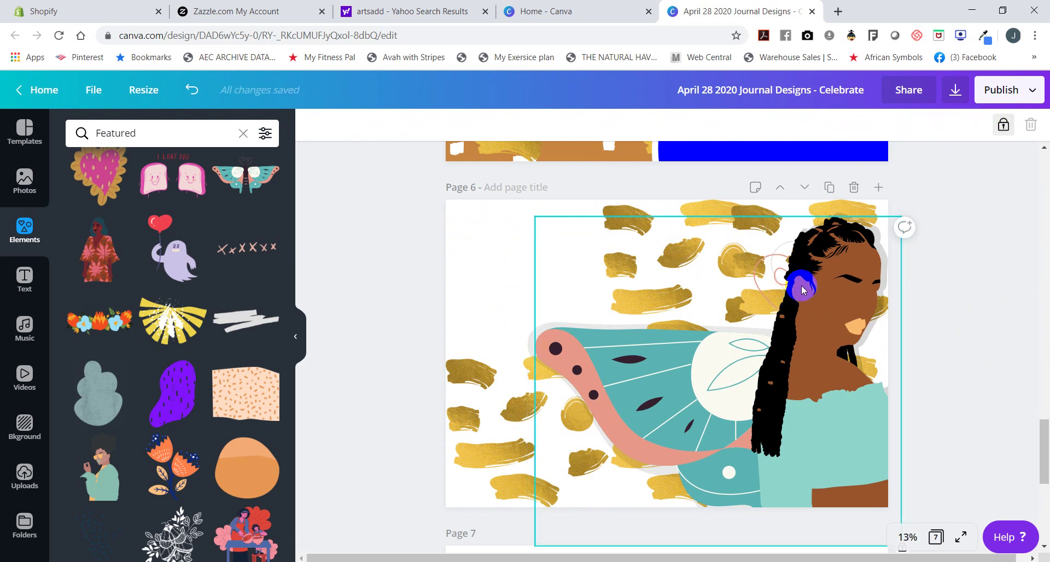
left_click(616, 359)
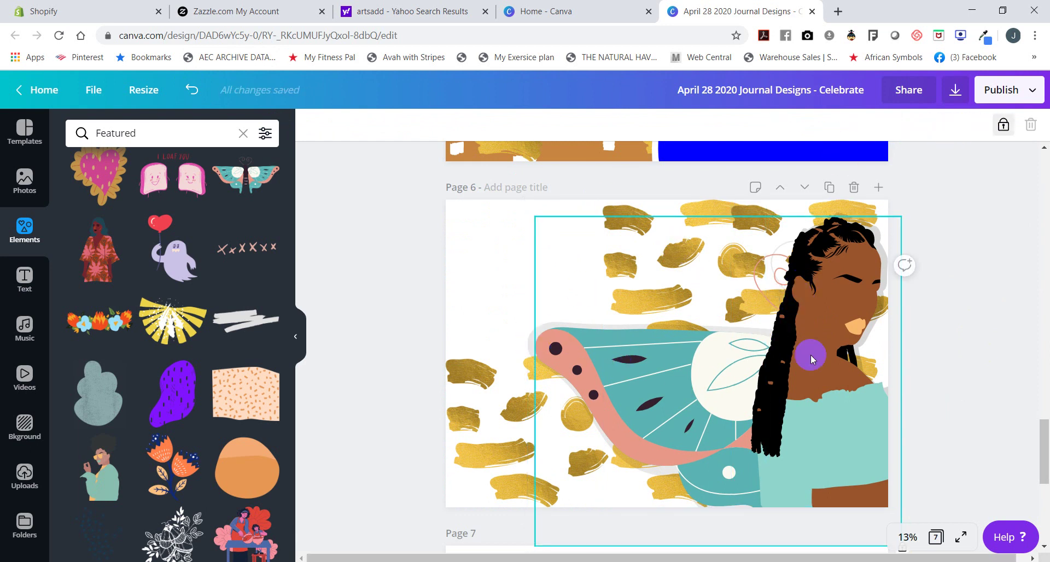
Delete the gold brush strokes at the page's upper right, upper middle and lower left.
left_click(871, 255)
left_click(680, 206)
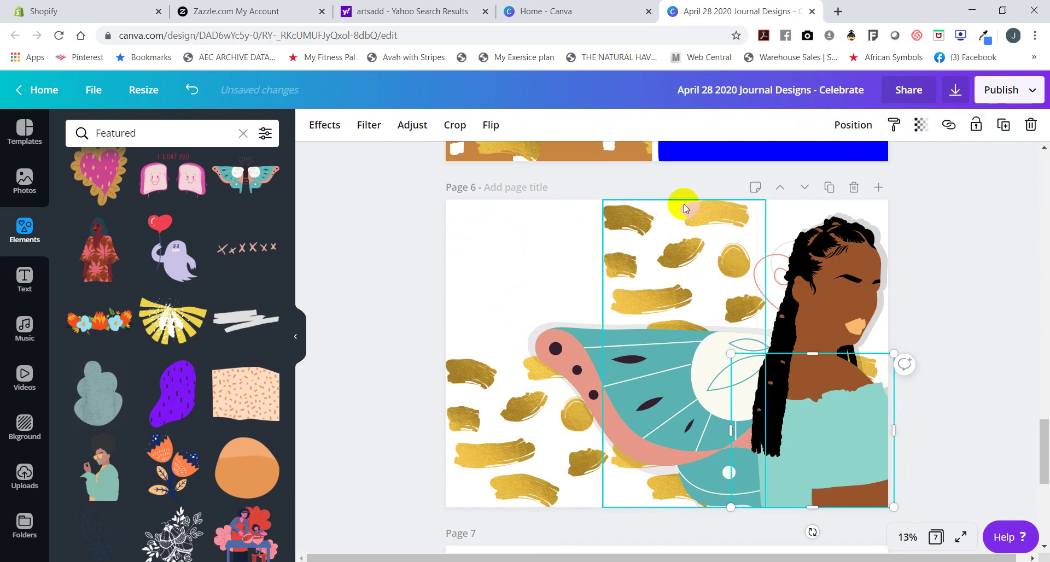
key("Delete")
left_click(459, 386)
key("Delete")
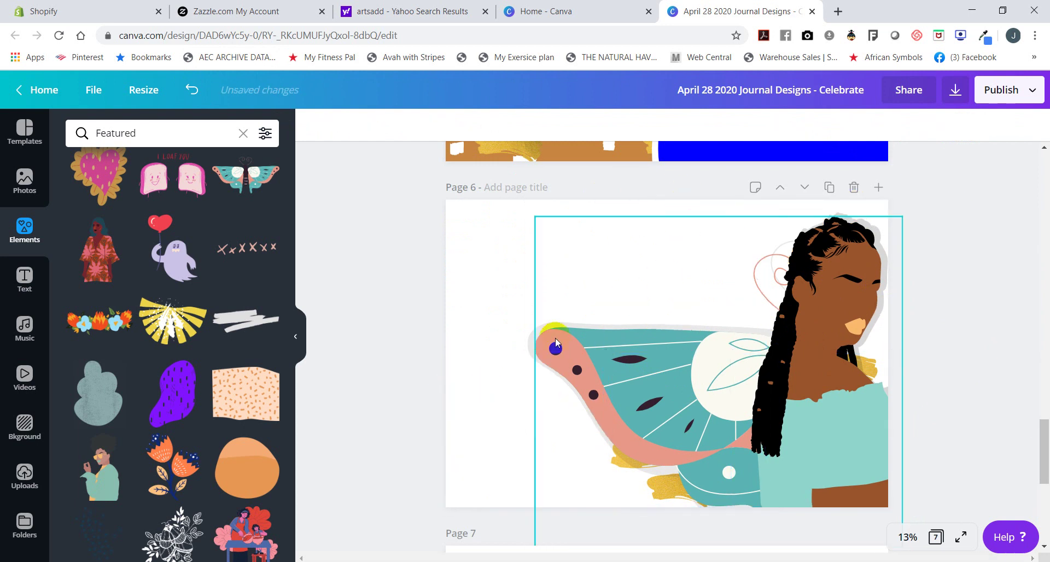
Lock the grouped shadow behind the woman and wing.
left_click(524, 348)
left_click(522, 346)
left_click(529, 349)
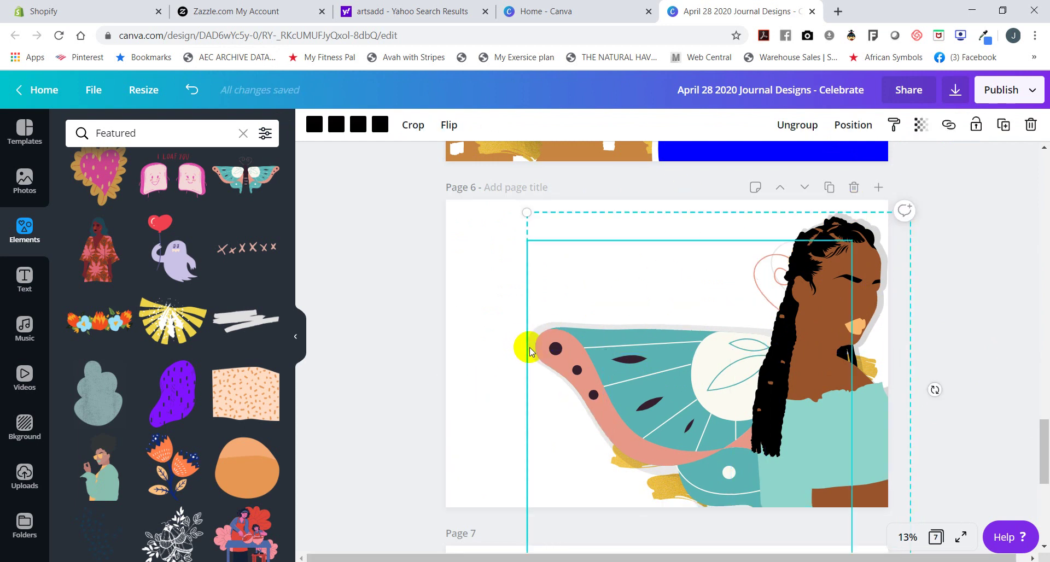
left_click(977, 127)
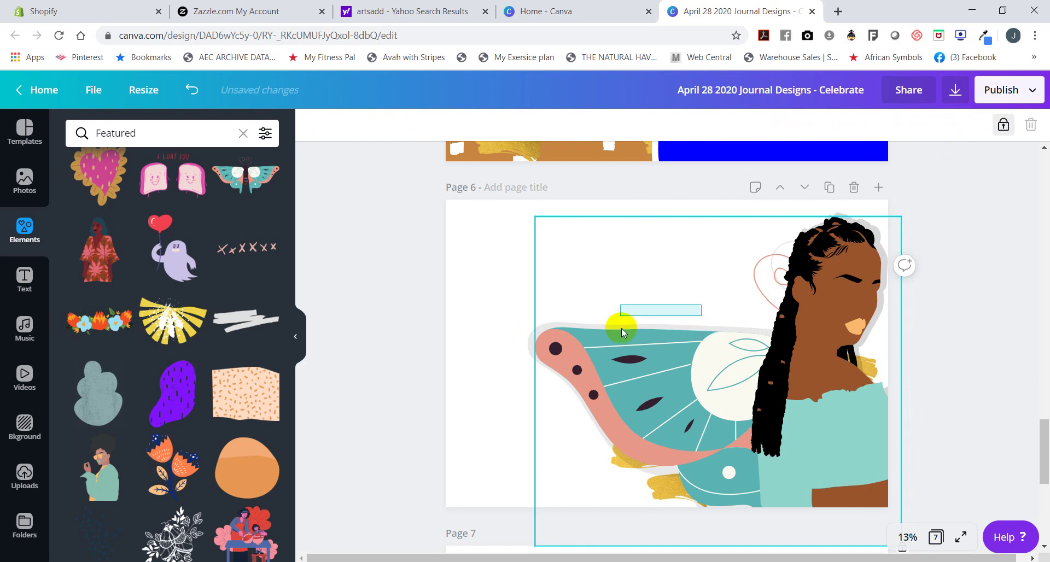
left_click(345, 368)
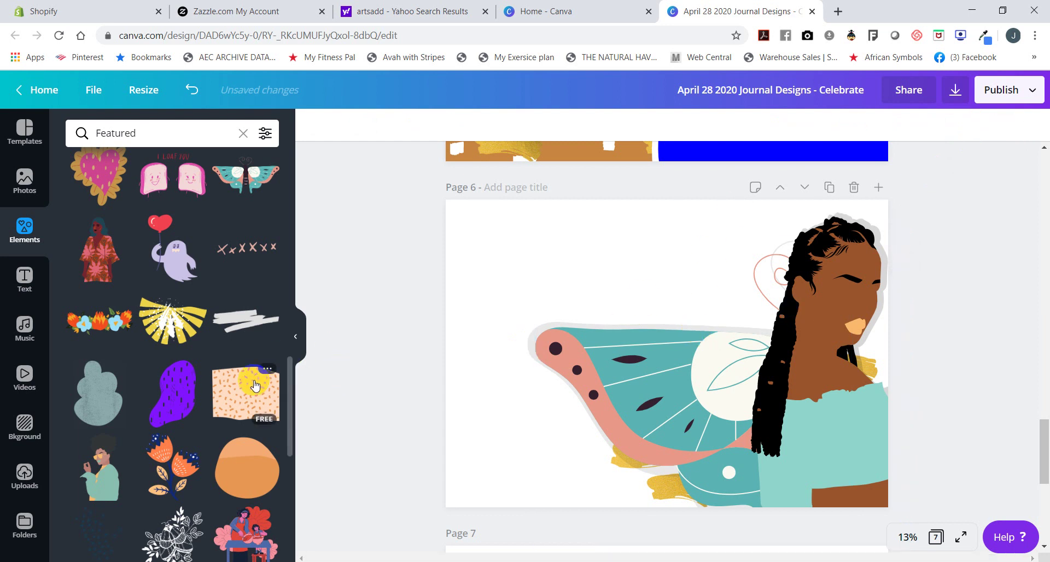
Select the remaining gold brush strokes behind the lower wing and the woman, and delete them.
left_click(636, 510)
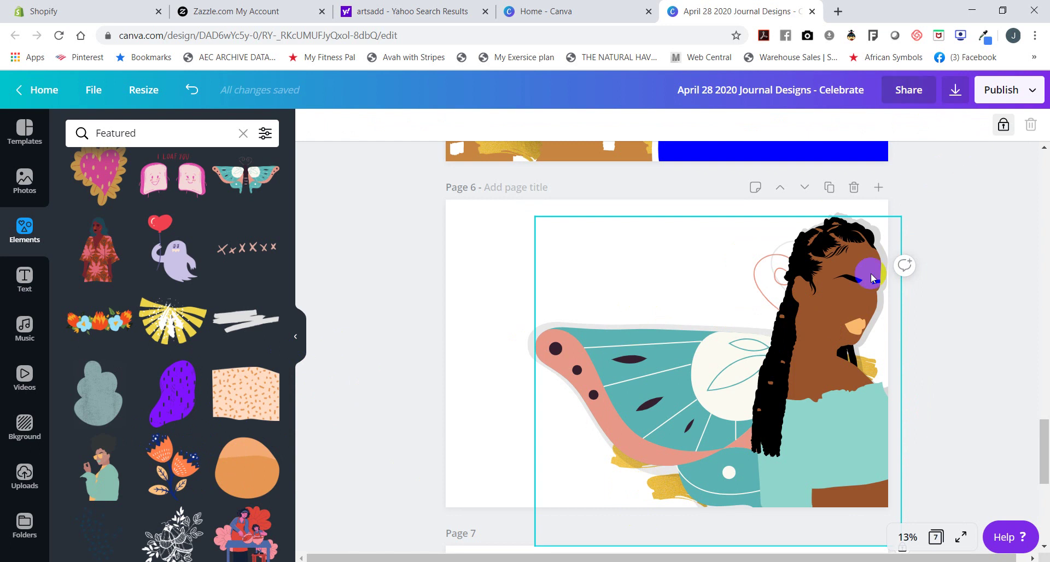
left_click_drag(779, 401, 706, 495)
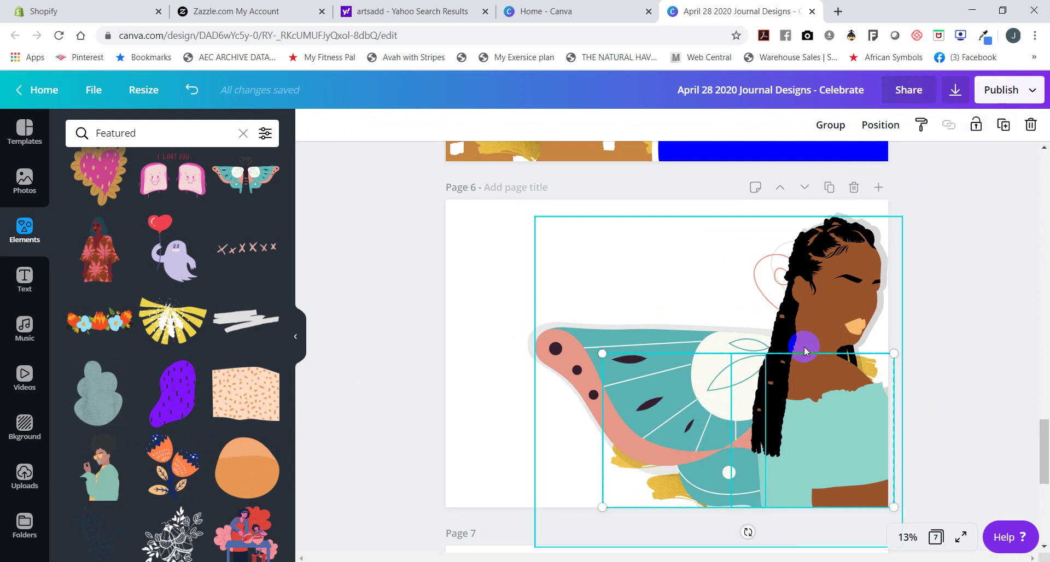
key("Delete")
left_click(663, 427)
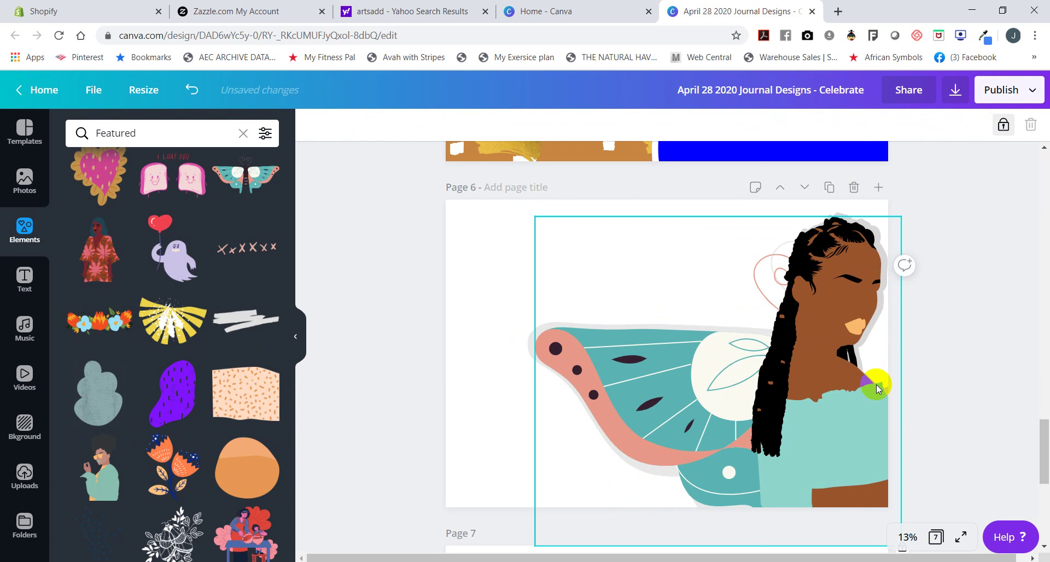
left_click(972, 368)
Add the abstract graphic with orange, grey and green rounded shapes, enlarge it to page height and place it over the page's left side.
scroll(203, 422, "down", 5)
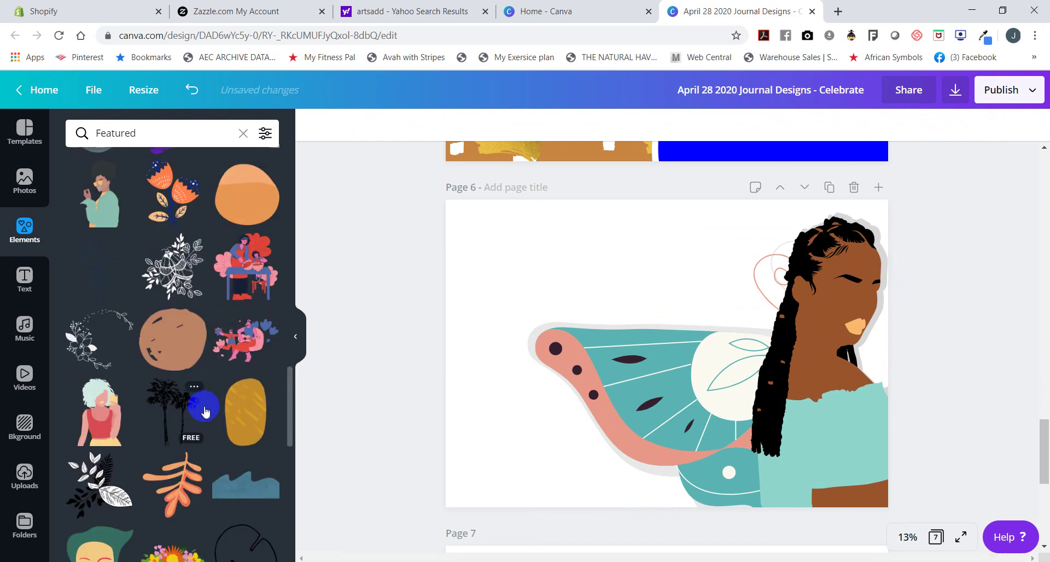
scroll(205, 412, "down", 10)
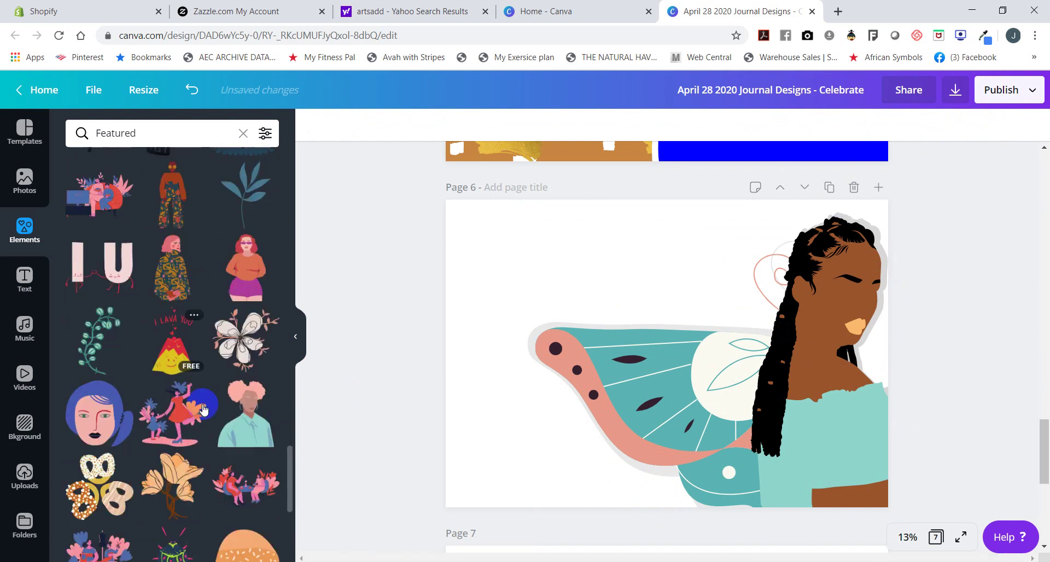
scroll(202, 409, "down", 10)
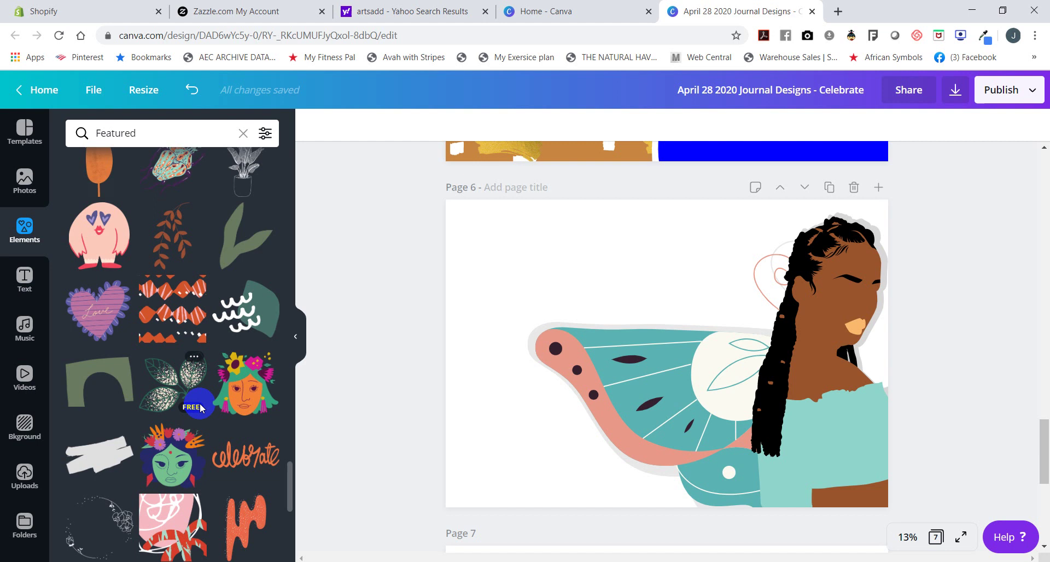
scroll(201, 408, "down", 8)
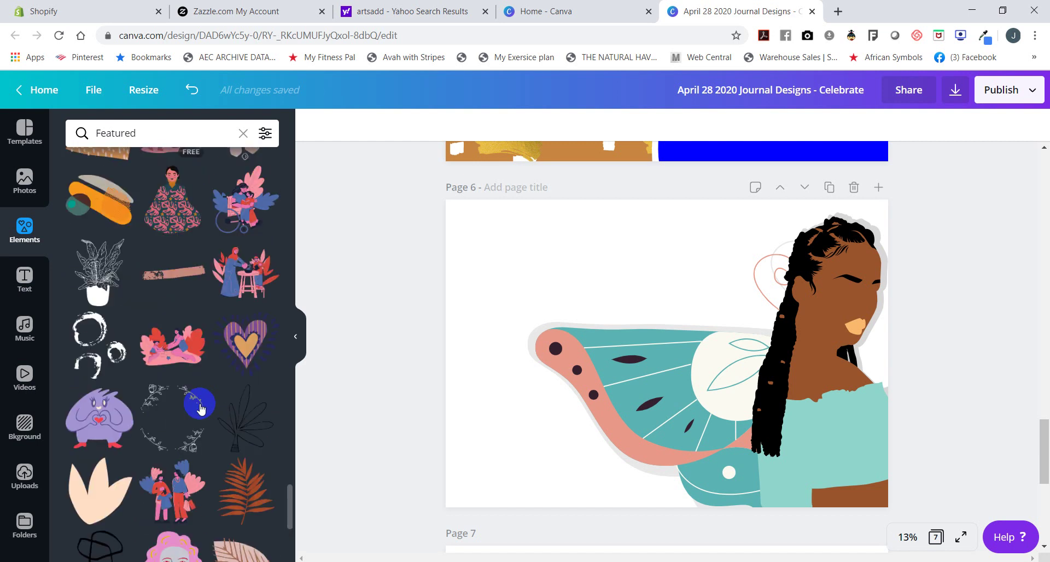
scroll(200, 408, "up", 3)
left_click(100, 337)
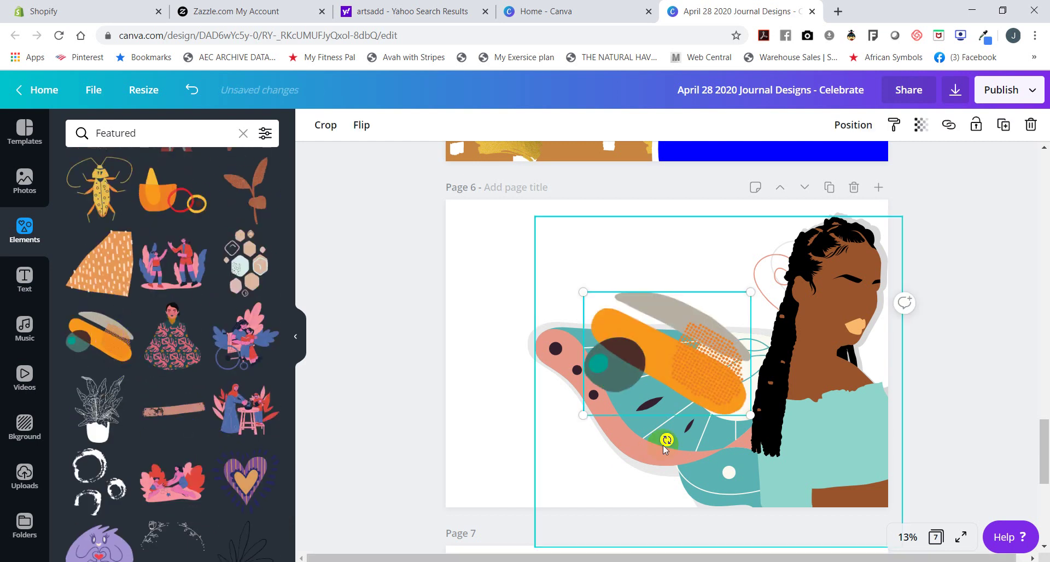
left_click_drag(751, 415, 1022, 410)
left_click_drag(758, 451, 542, 352)
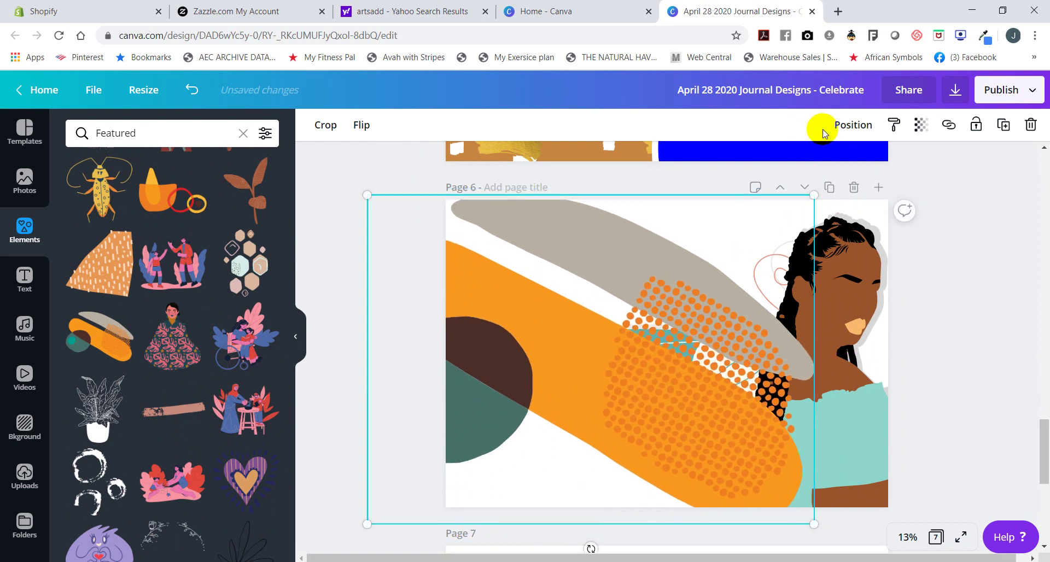
Send the orange and grey abstract graphic behind the woman and wing, and delete it from the page.
left_click(824, 133)
left_click(800, 165)
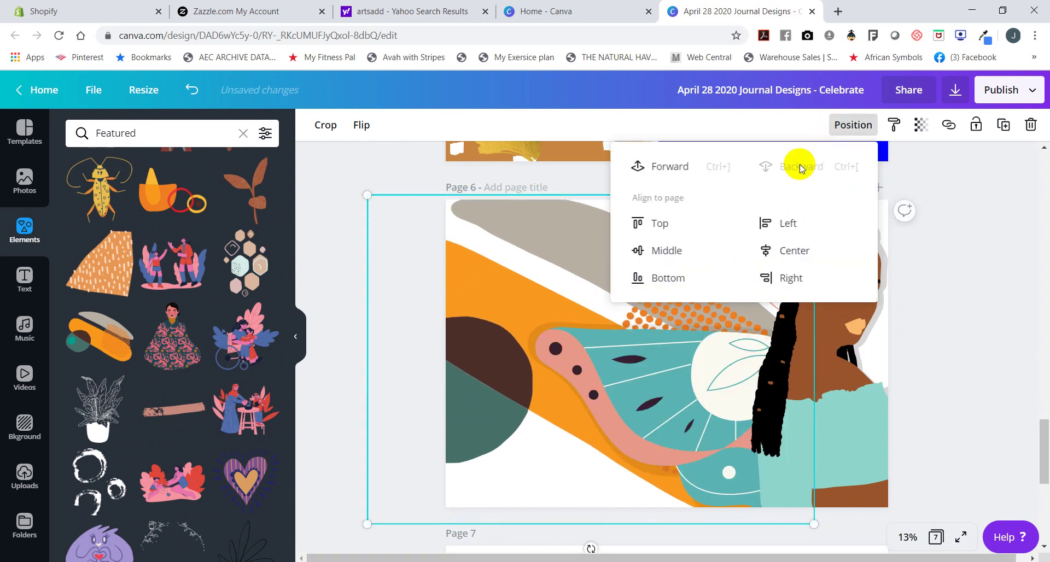
left_click(468, 210)
left_click(667, 386)
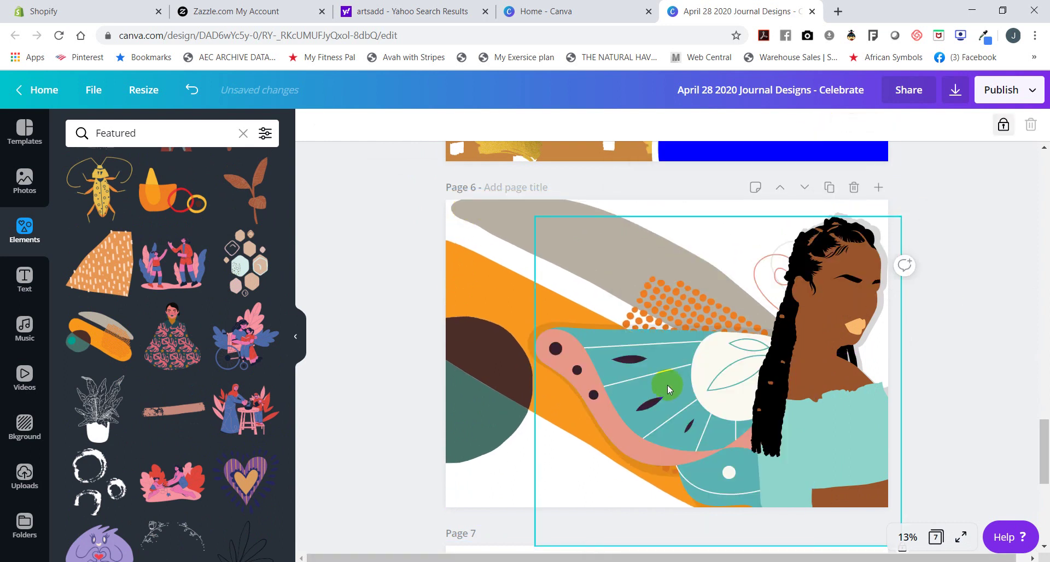
left_click(487, 235)
key("Delete")
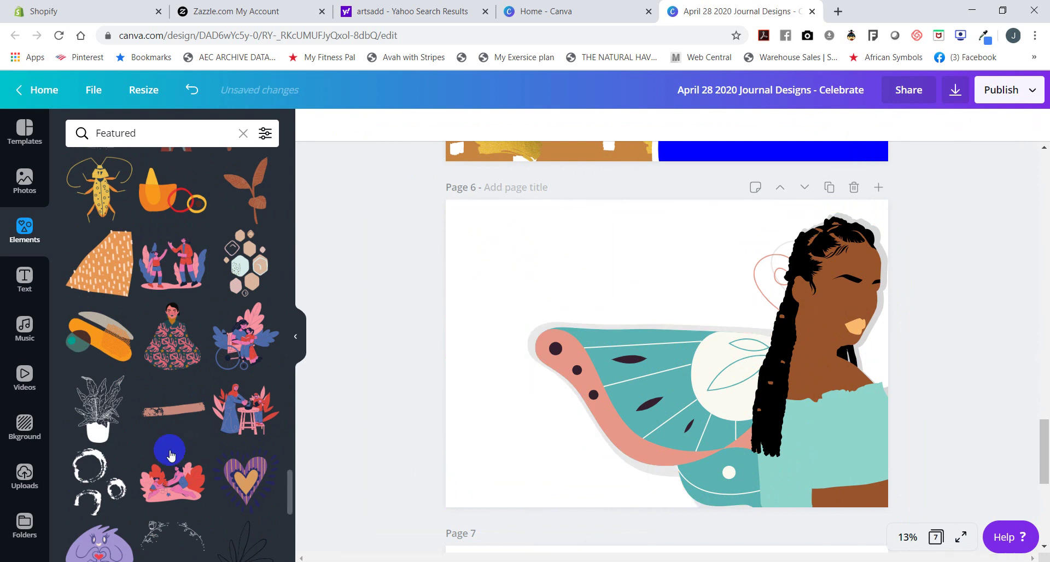
Try an enlarged red and purple flower cluster graphic along the bottom of the page, and delete it.
scroll(157, 456, "down", 15)
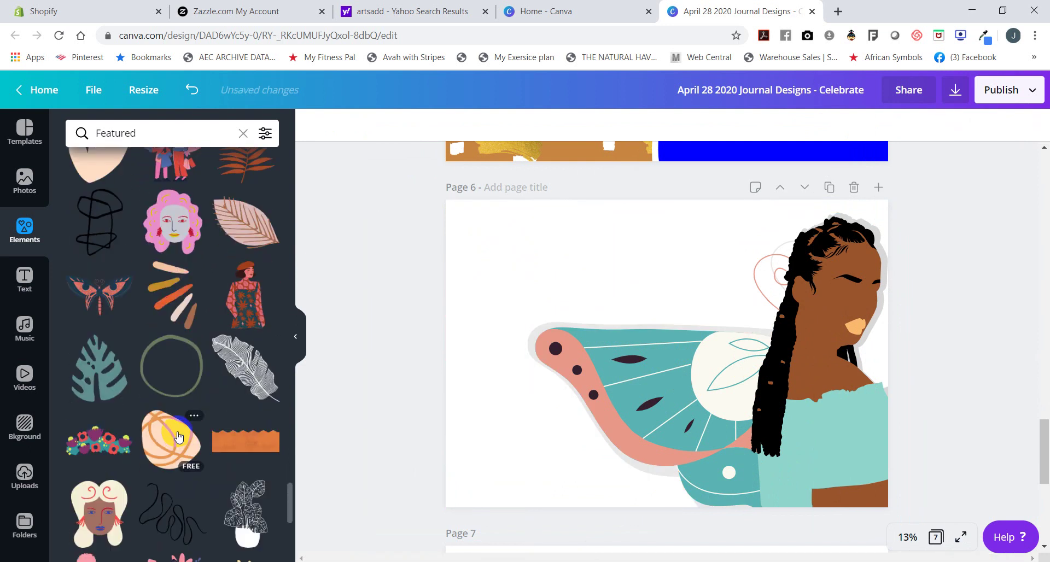
left_click(99, 372)
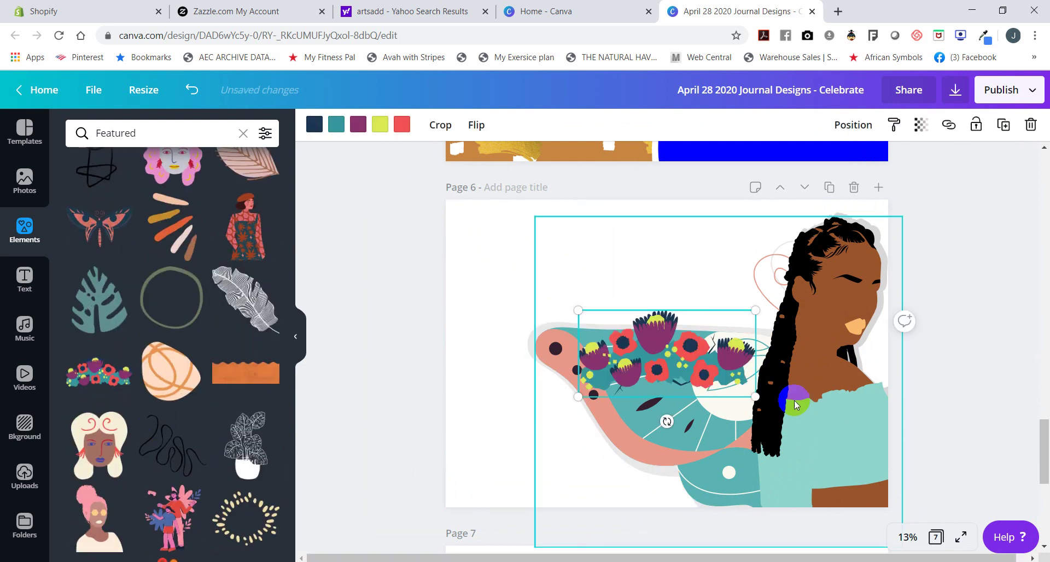
left_click_drag(755, 397, 891, 542)
left_click_drag(886, 458, 733, 484)
key("Delete")
left_click(335, 456)
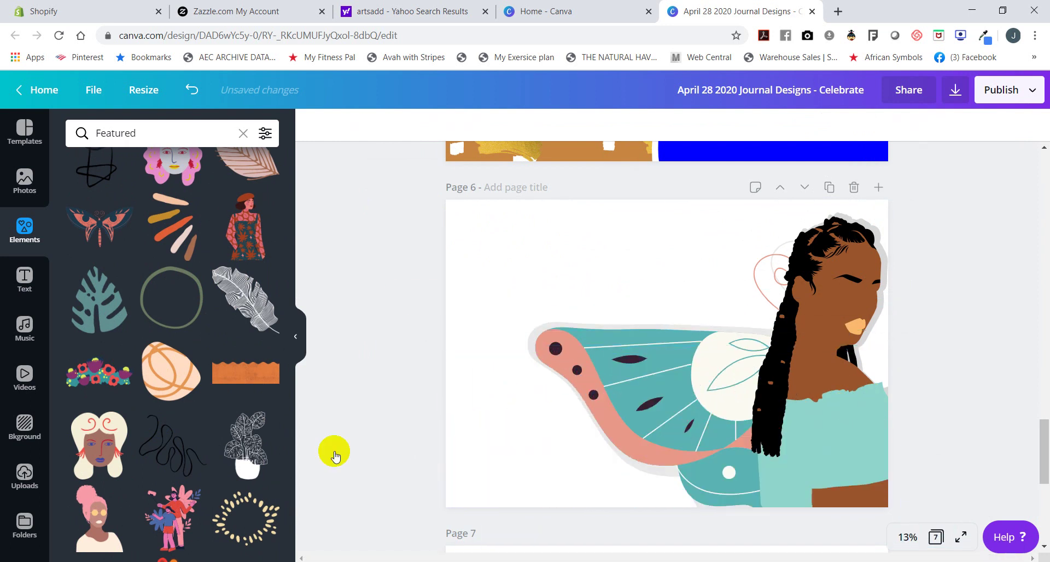
Add the pink sunburst graphic with white rays from the featured elements, and enlarge it to cover the page's middle and right.
scroll(219, 437, "down", 10)
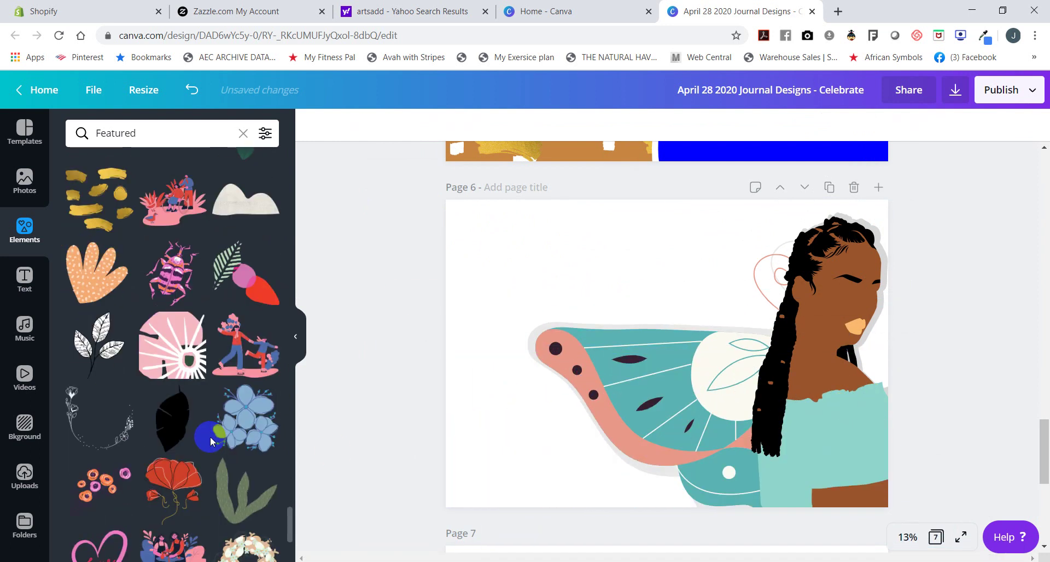
scroll(208, 434, "down", 4)
scroll(208, 435, "up", 3)
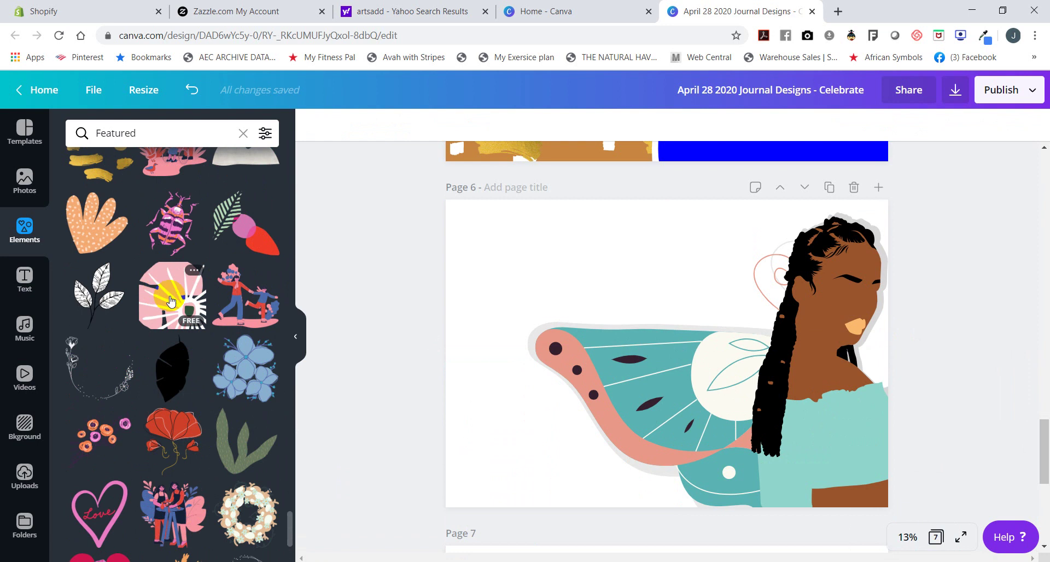
left_click(171, 301)
left_click_drag(721, 420, 650, 245)
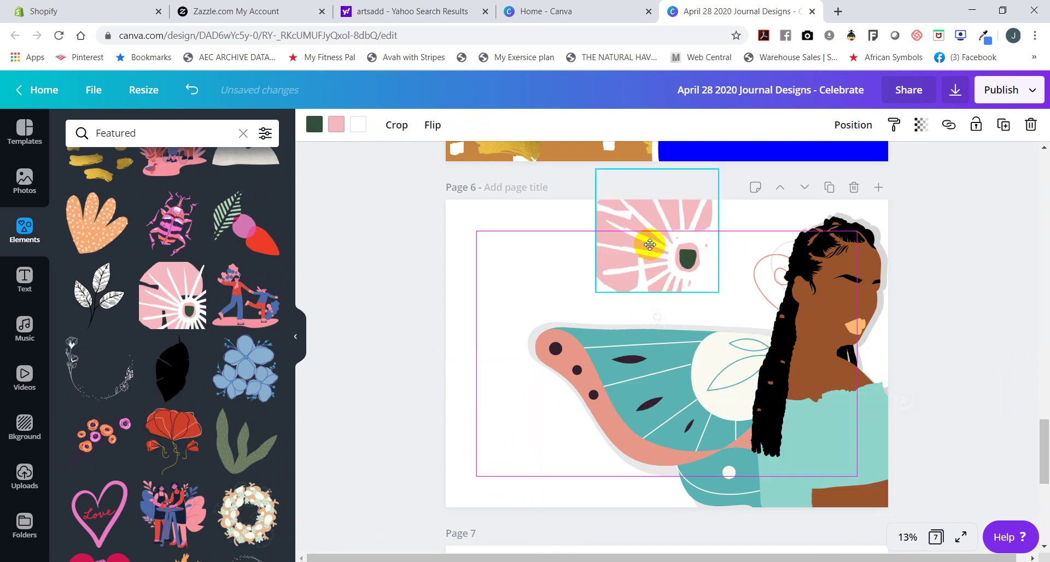
left_click_drag(719, 293, 1018, 553)
left_click_drag(872, 445, 842, 396)
Recolor the sunburst's pink areas with the pale peach document color.
left_click(340, 124)
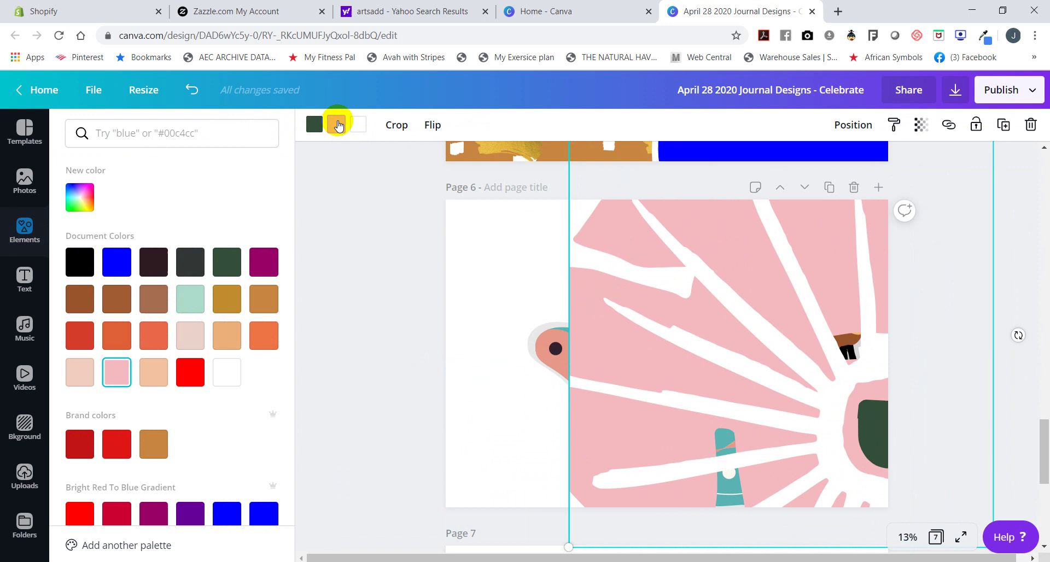
left_click(78, 373)
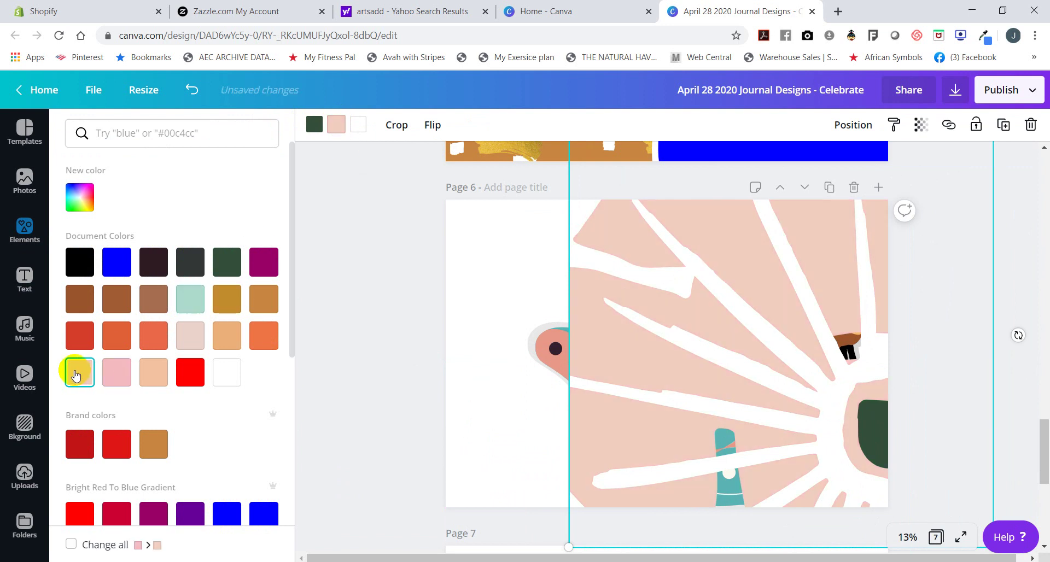
Send the peach sunburst behind the woman and wing, and shift it left to cover the page's left side.
left_click(866, 128)
left_click(817, 171)
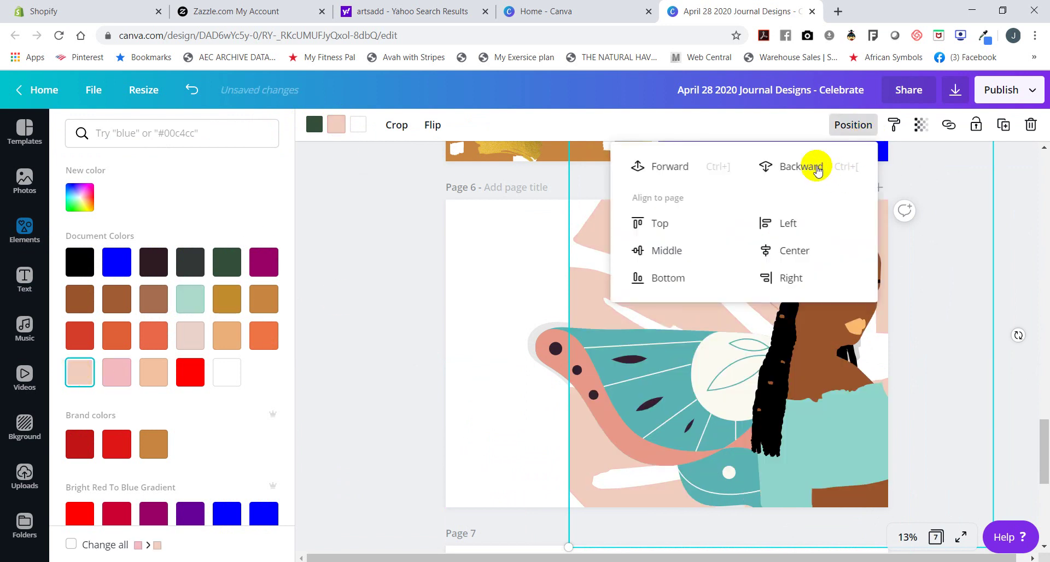
left_click(583, 221)
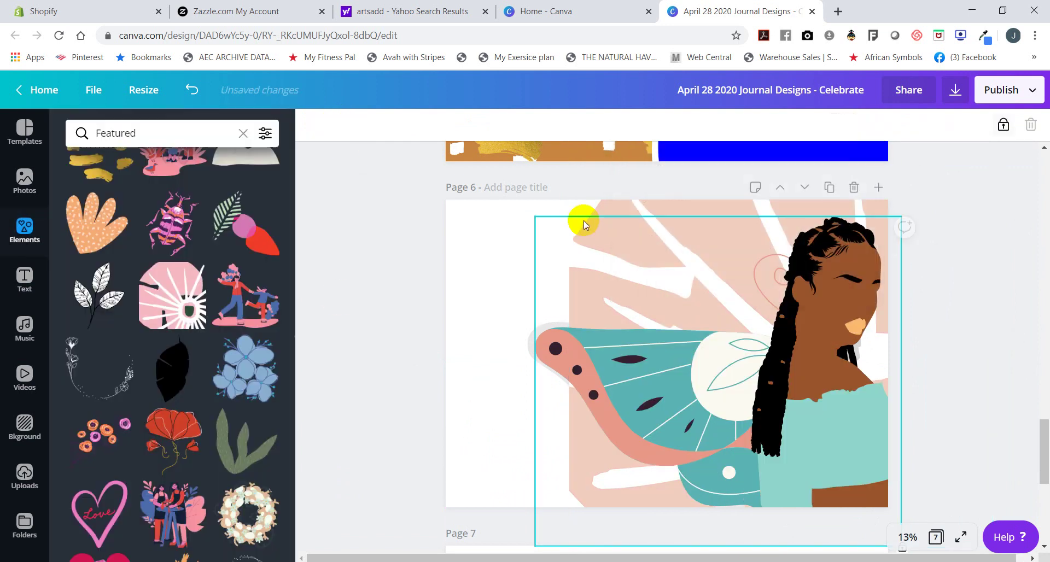
left_click_drag(637, 205, 486, 210)
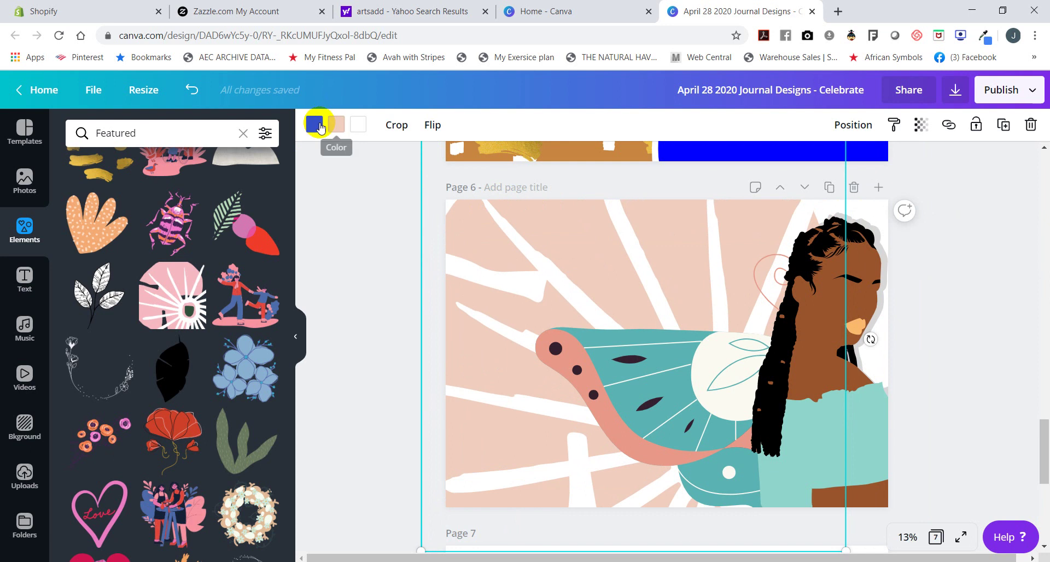
Recolor the sunburst's dark green center with the dark gray document color.
left_click(320, 128)
left_click(190, 264)
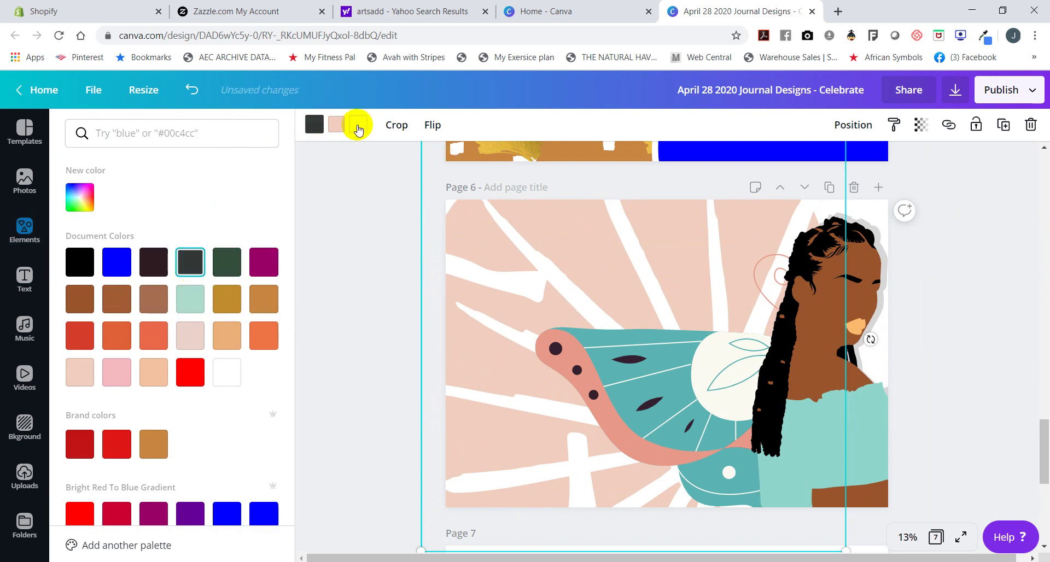
Try the pale pink document color on the sunburst's rays, and set them back to white.
left_click(183, 335)
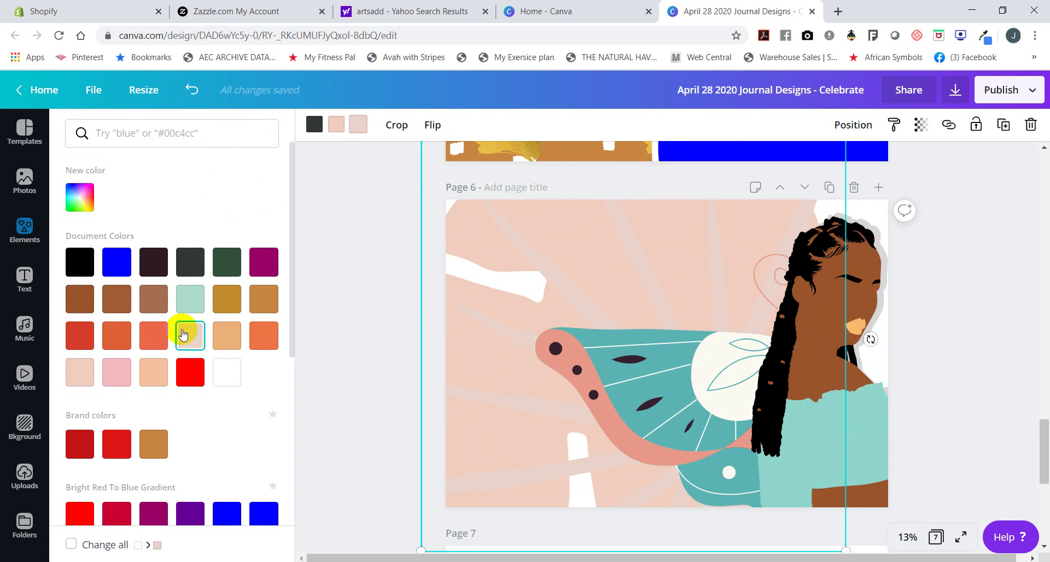
left_click(226, 270)
left_click(219, 370)
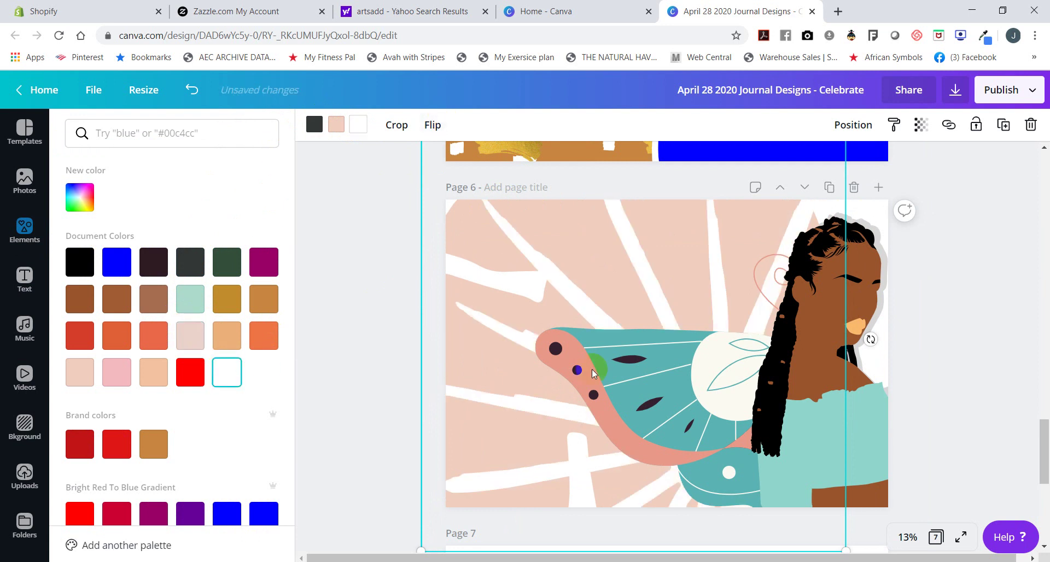
left_click(965, 416)
Add the pink and coral flower from the featured elements, rotate and enlarge it, and place it at the page's lower left.
scroll(244, 385, "down", 4)
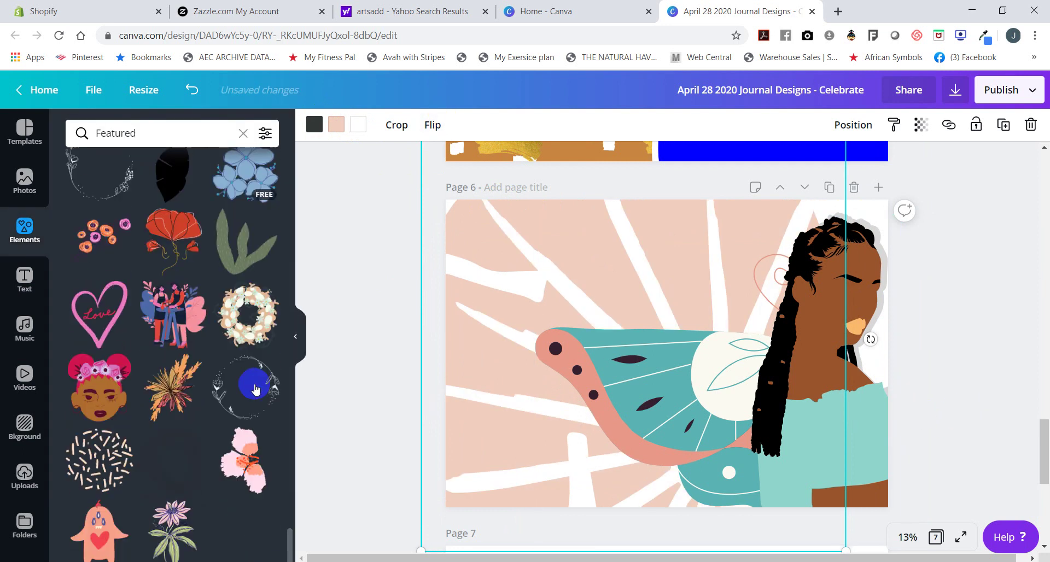
left_click(255, 389)
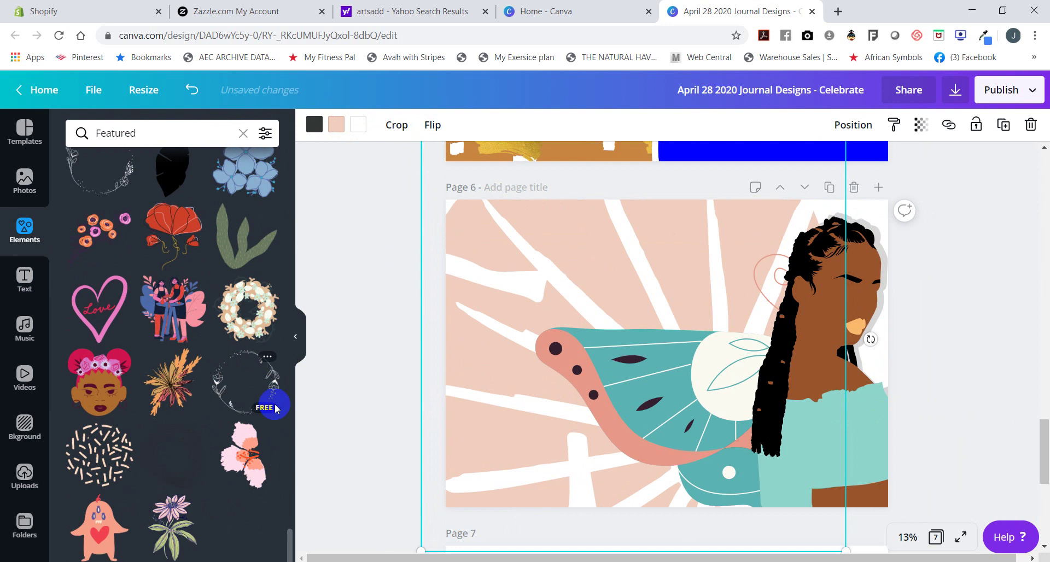
scroll(937, 377, "down", 3)
scroll(211, 374, "up", 1)
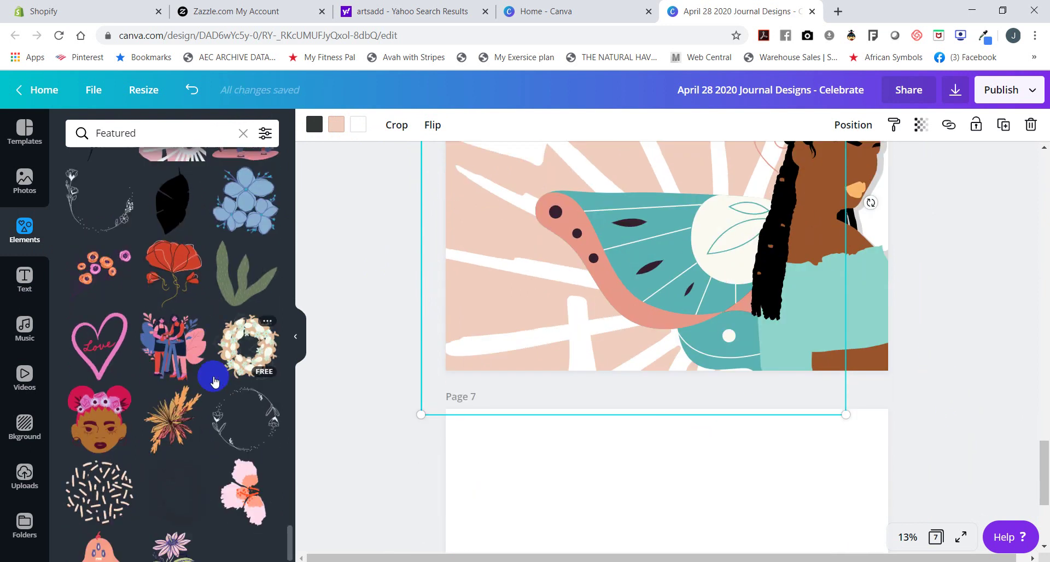
scroll(215, 381, "down", 1)
scroll(772, 385, "up", 3)
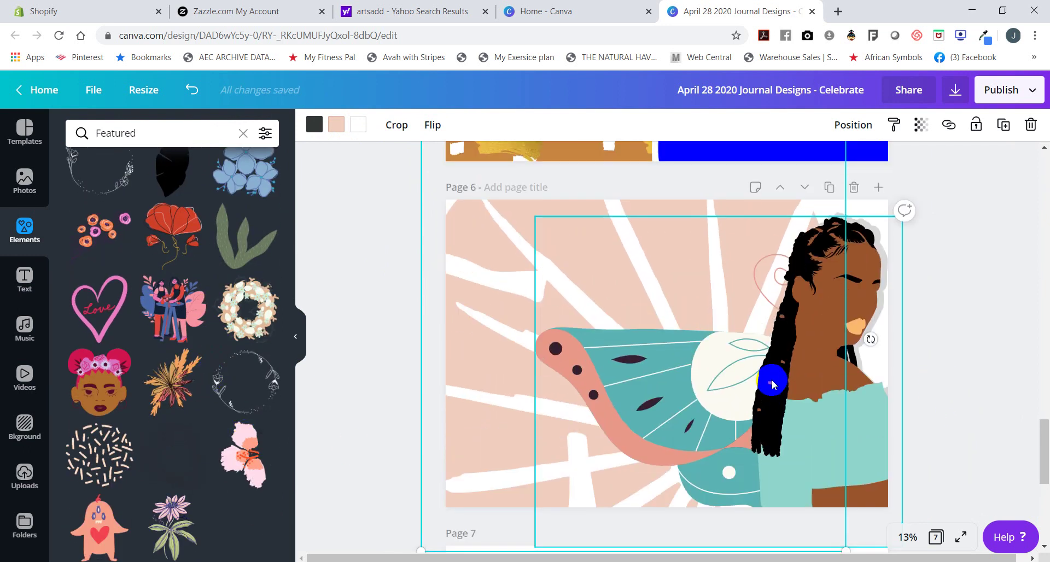
left_click(229, 422)
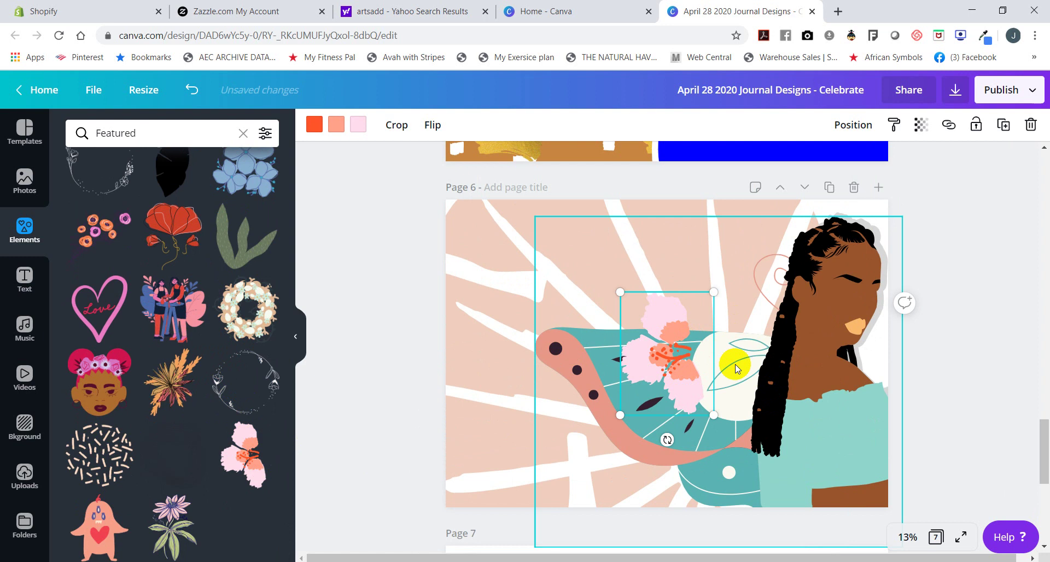
left_click_drag(667, 440, 516, 356)
left_click_drag(729, 308, 891, 187)
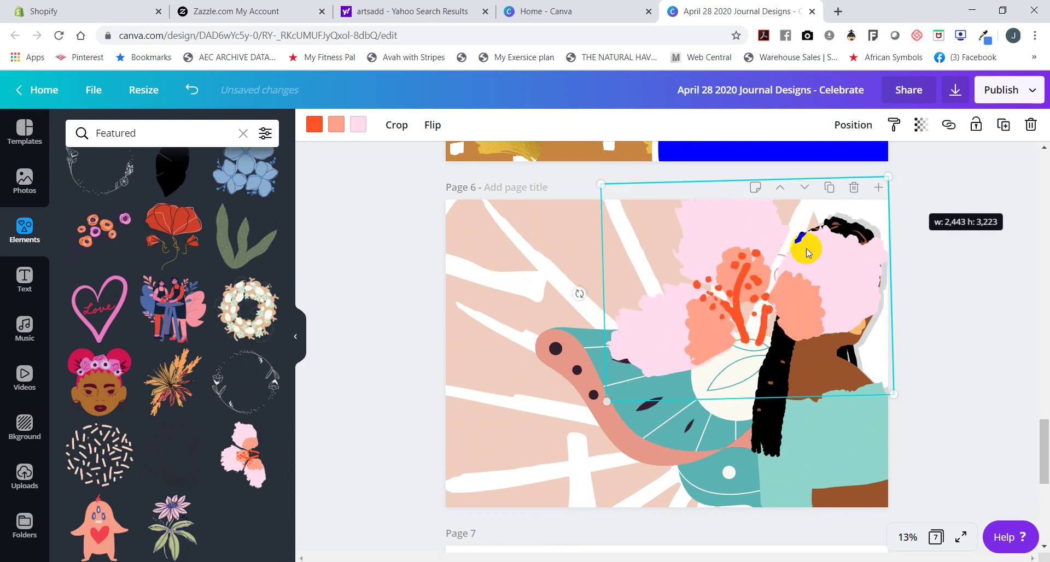
left_click_drag(767, 239, 586, 391)
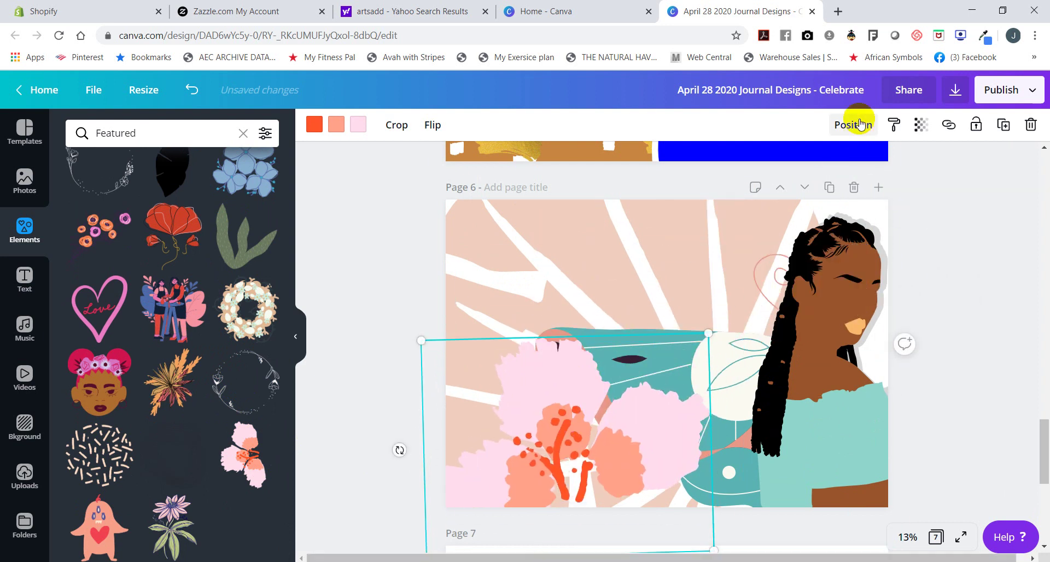
Layer the flower behind the woman and moth wing but in front of the sunburst.
left_click(854, 125)
left_click(783, 166)
left_click(783, 166)
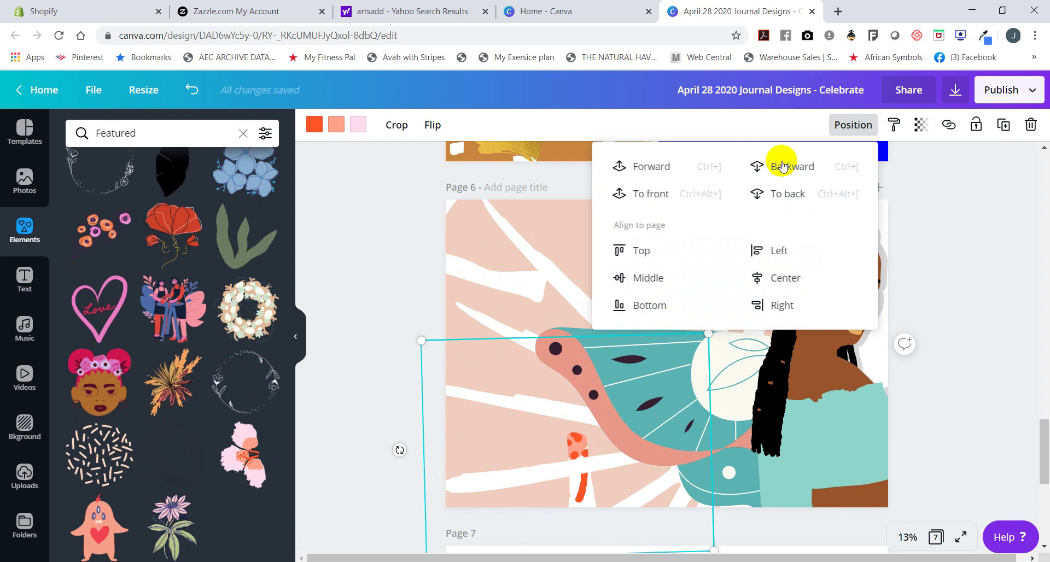
left_click(674, 167)
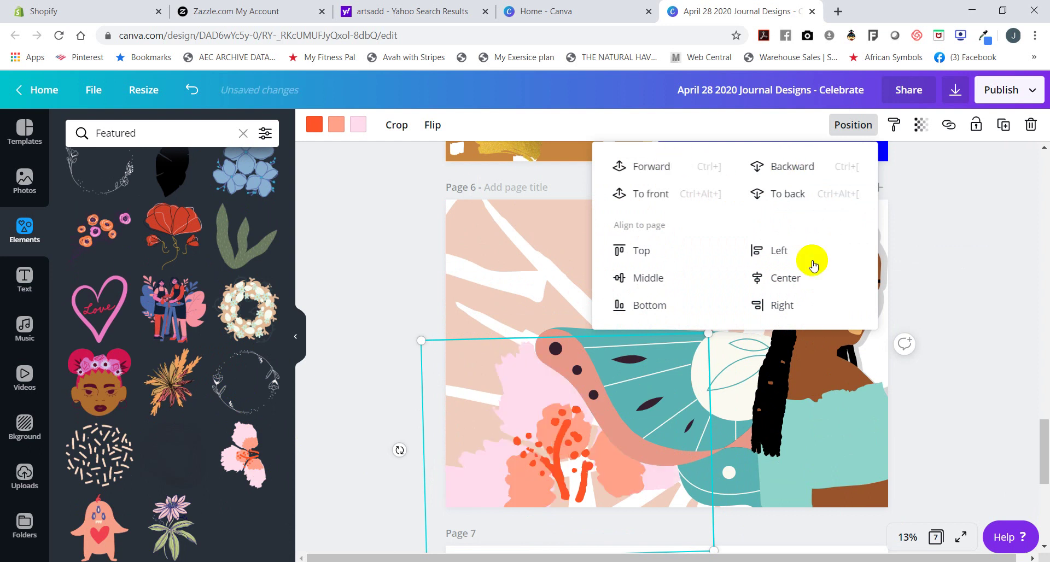
Try the gold, pink, pale pink and pale peach document colors on the flower's outer petals.
left_click(364, 131)
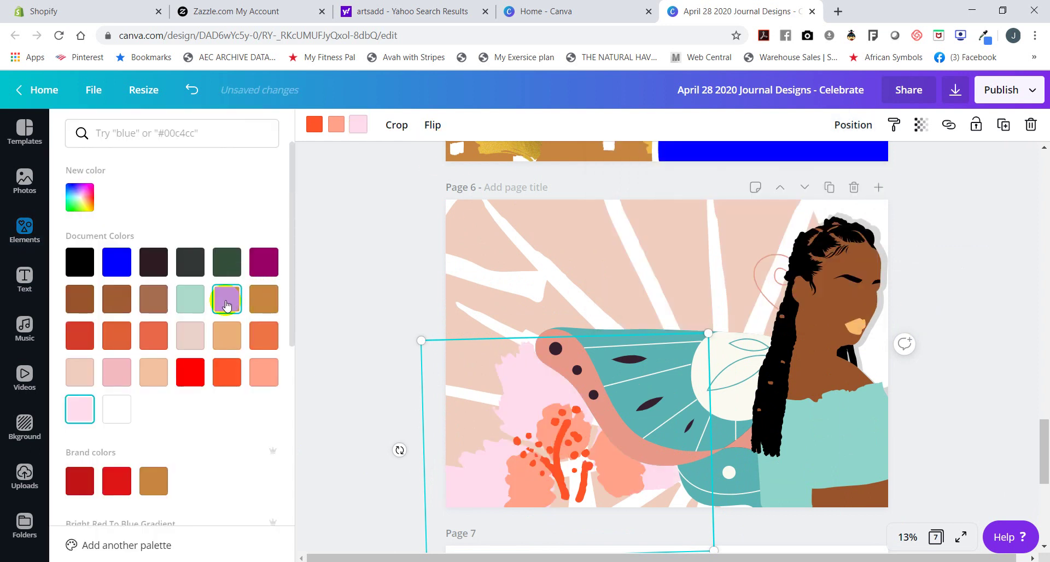
left_click(227, 305)
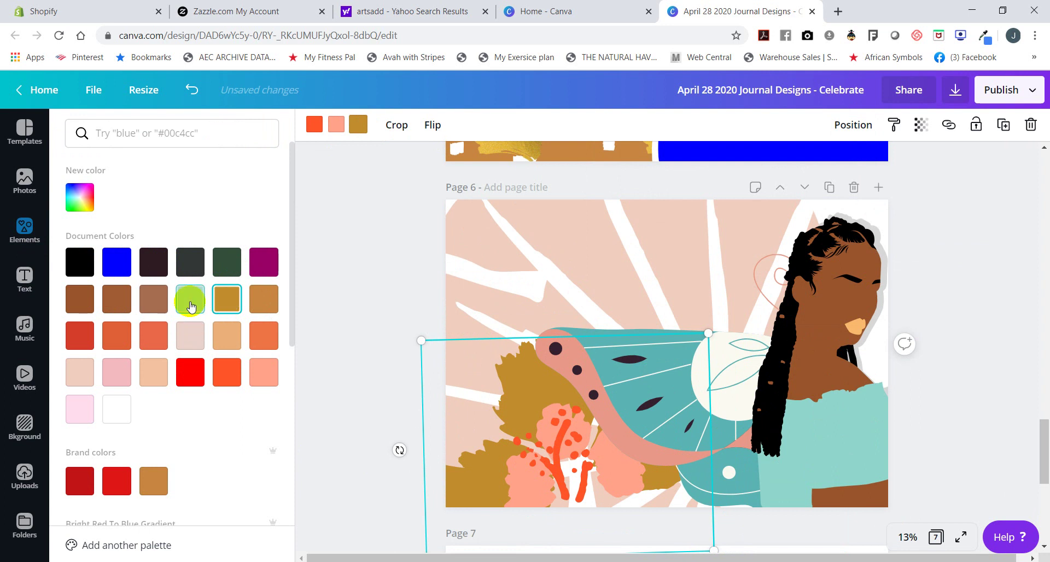
left_click(116, 373)
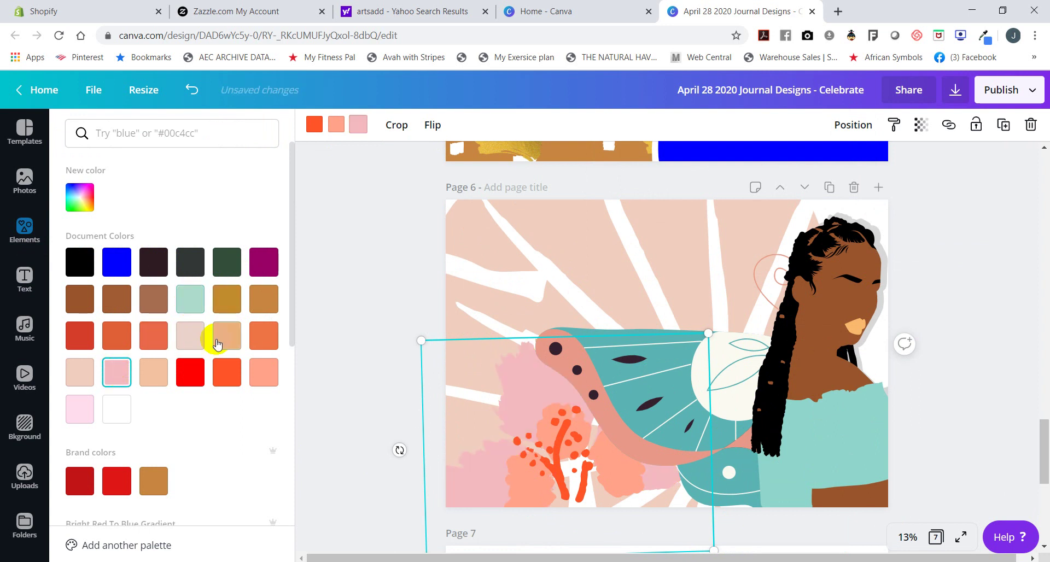
left_click(190, 337)
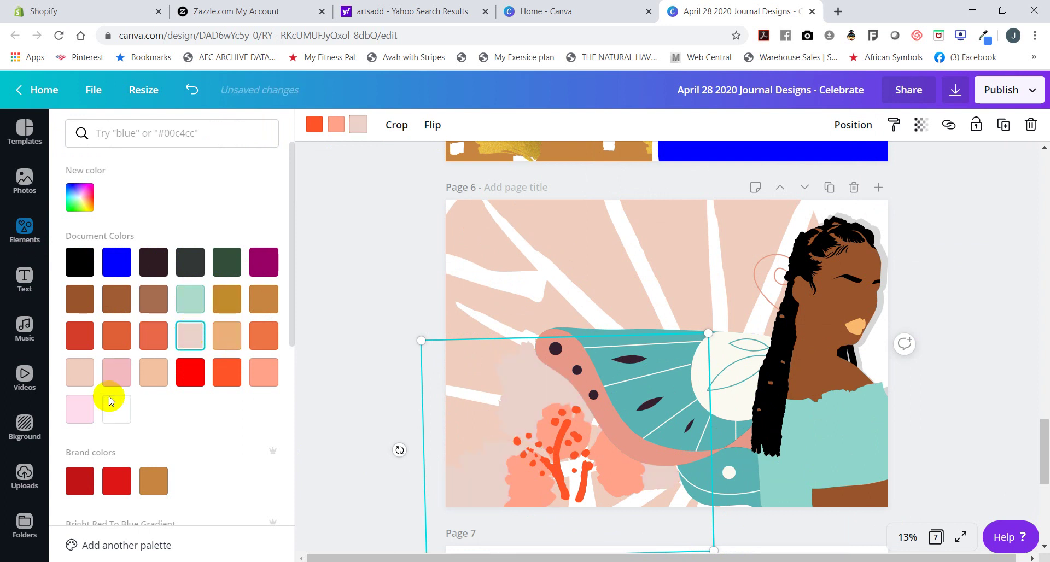
left_click(80, 377)
Recolor the flower's outer petals white.
left_click(900, 134)
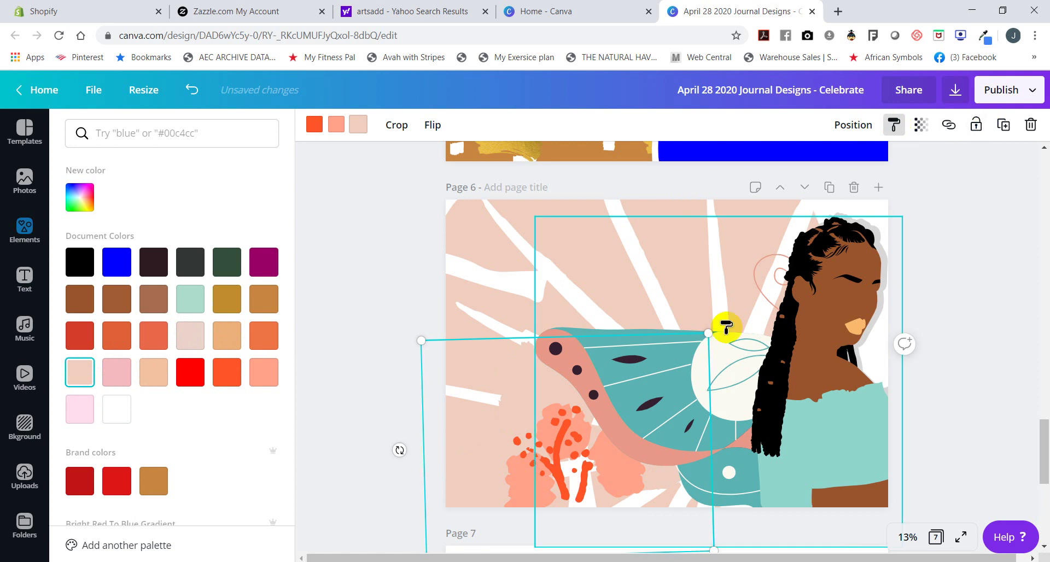
left_click(715, 350)
left_click(499, 404)
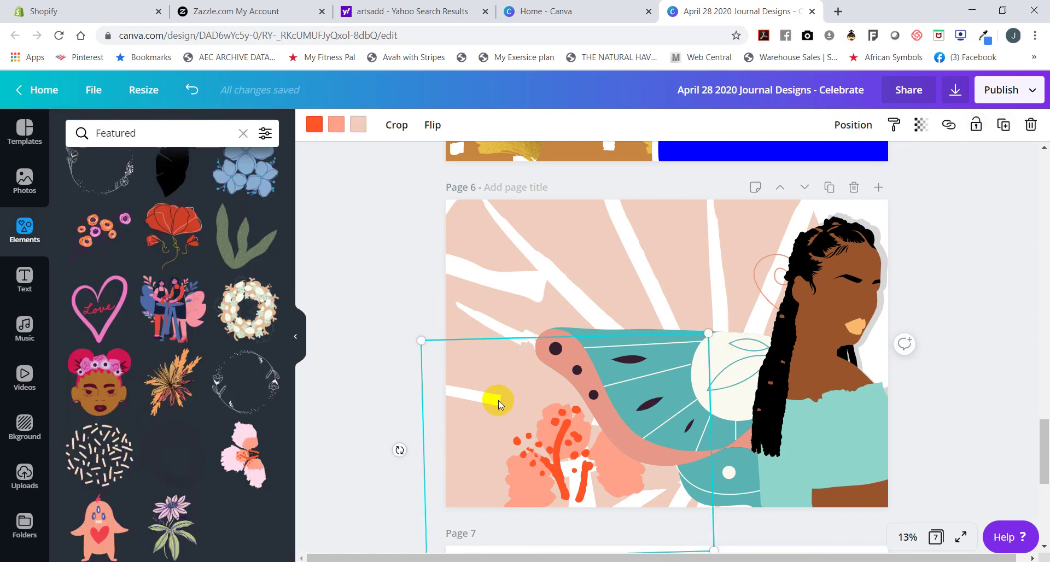
left_click(359, 125)
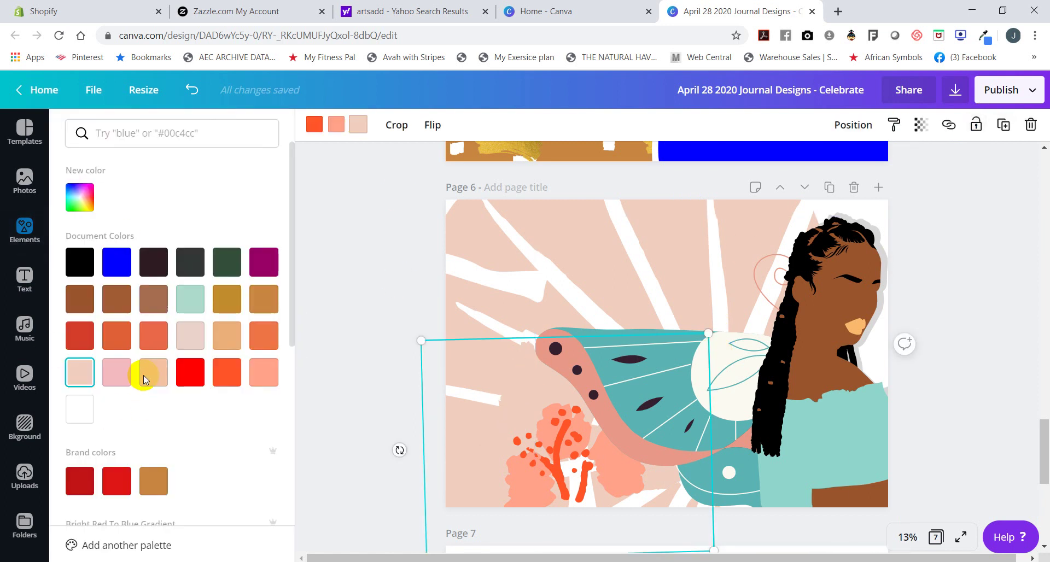
left_click(82, 411)
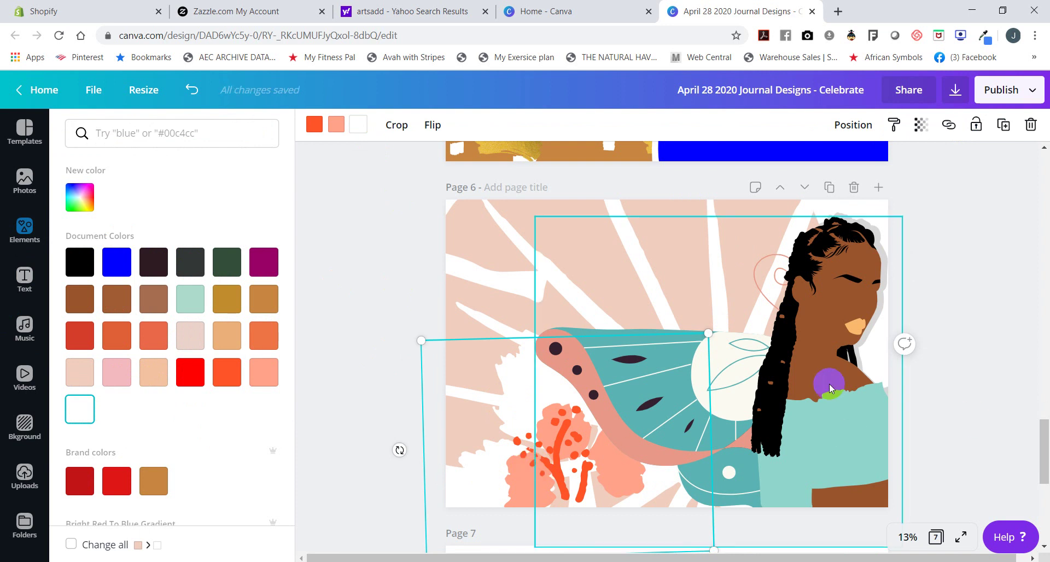
Delete the recolored flower graphic from the page.
left_click(934, 399)
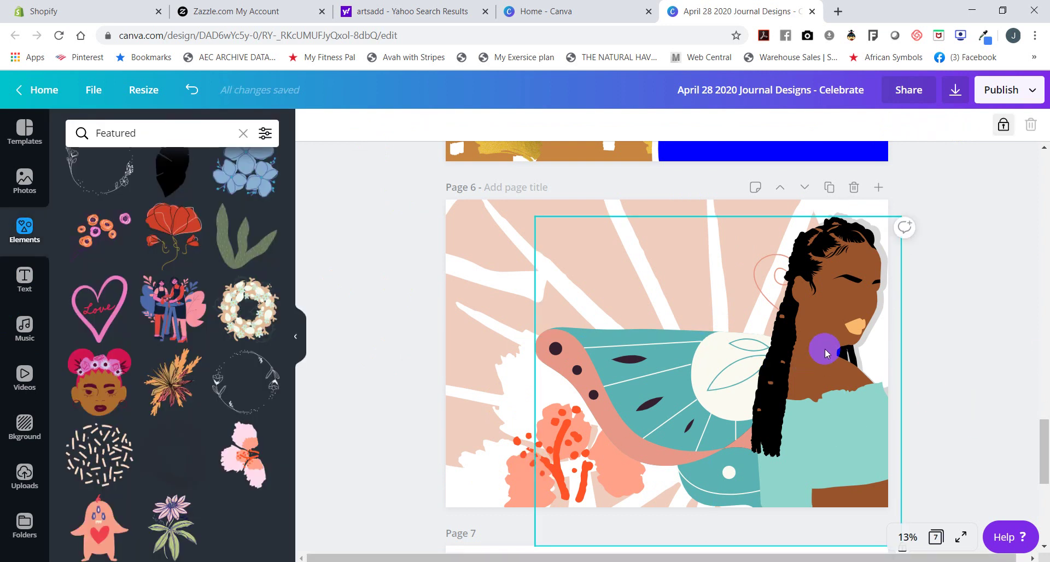
left_click(501, 414)
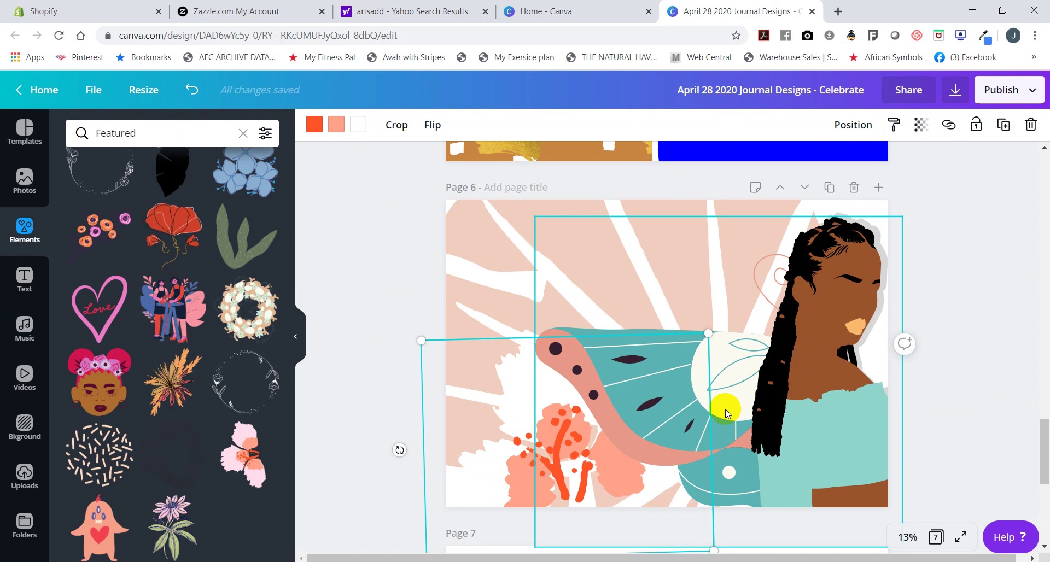
key("Delete")
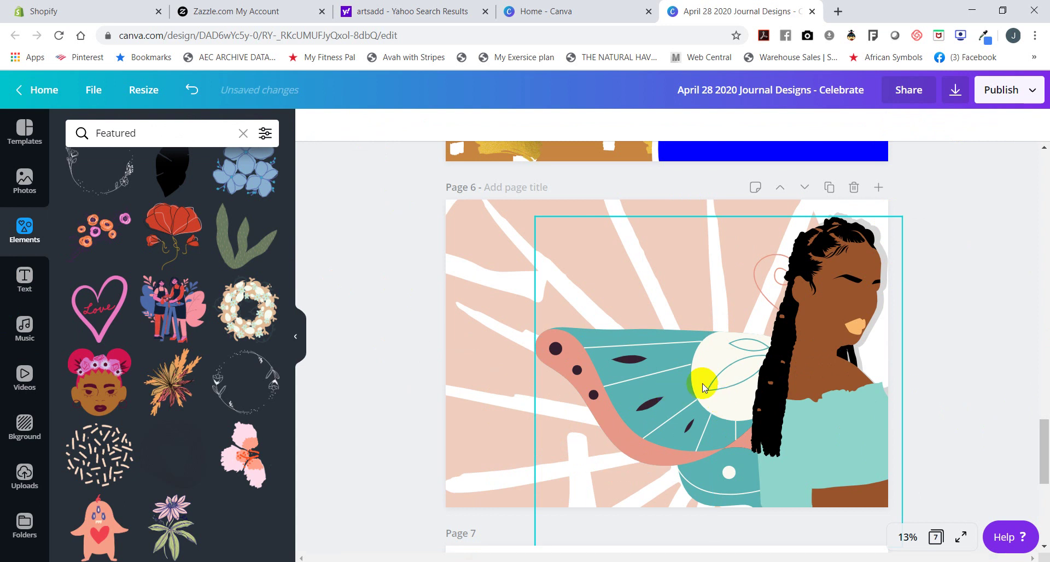
left_click(774, 391)
left_click(977, 125)
left_click(795, 334)
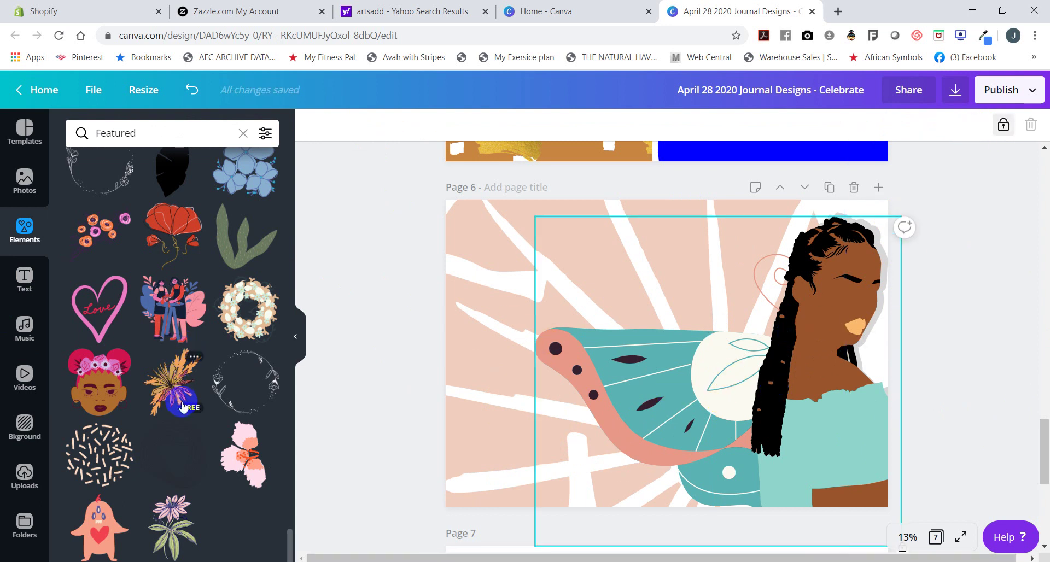
Add the brushed rings graphic from the featured elements, enlarge it, and place it over the woman on the page's right side.
scroll(204, 471, "up", 10)
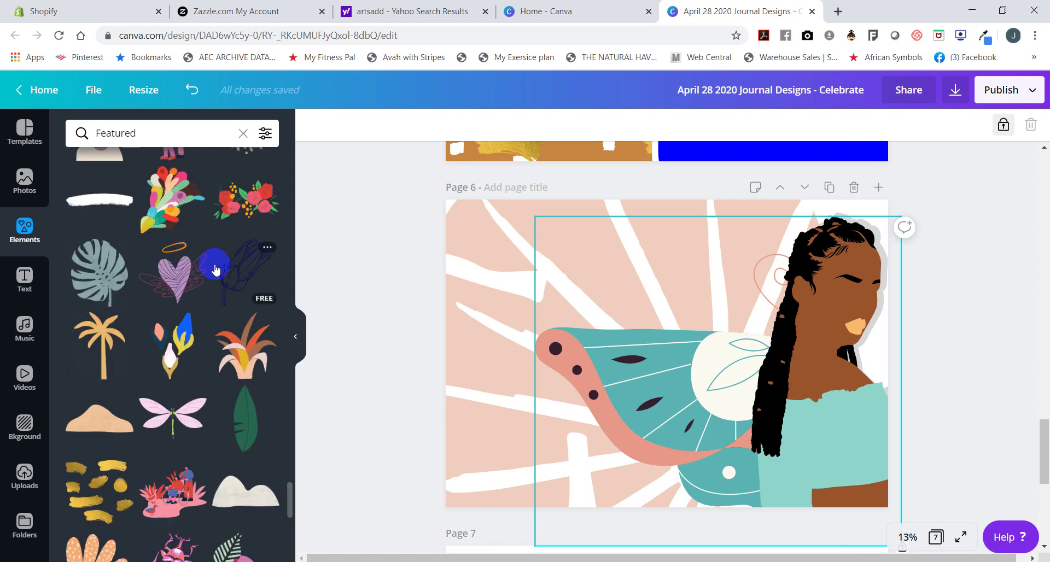
scroll(132, 369, "up", 5)
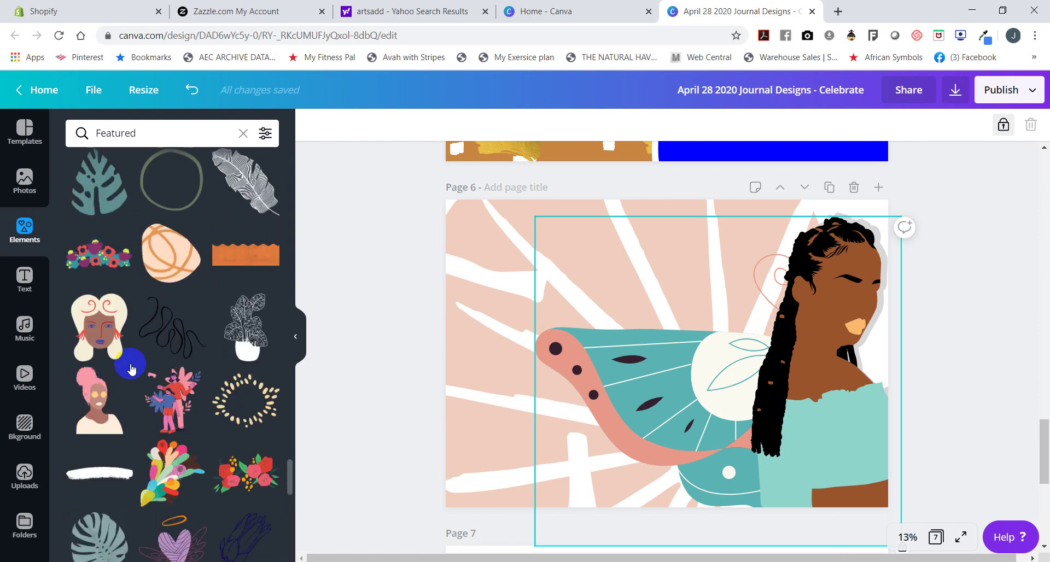
scroll(132, 369, "up", 4)
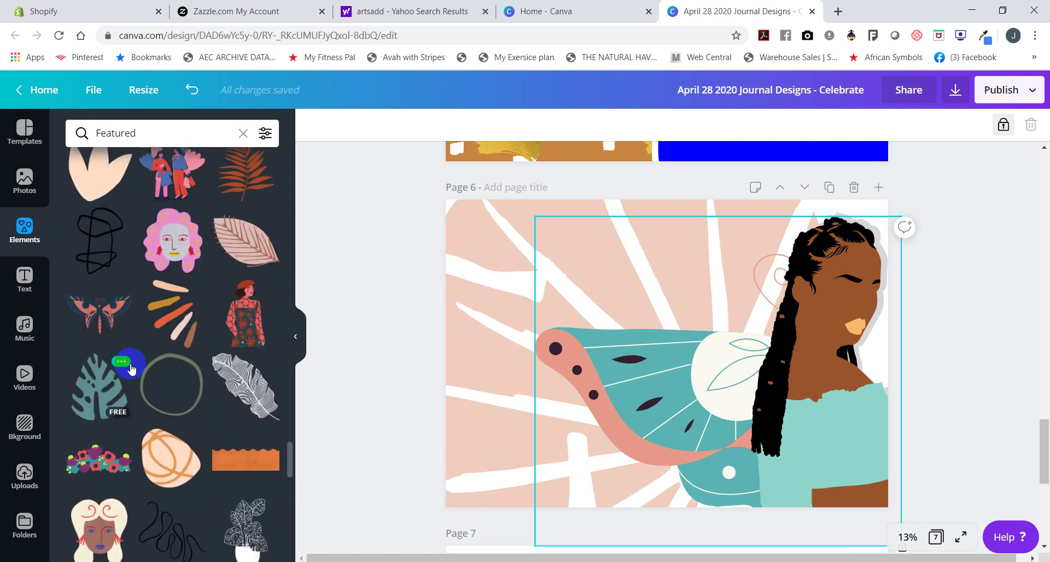
scroll(131, 370, "up", 8)
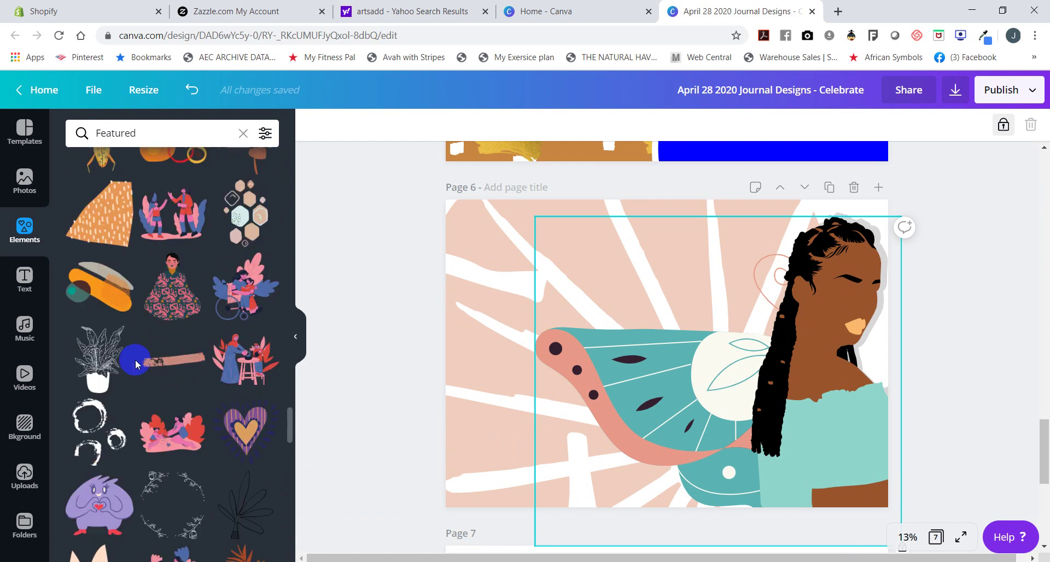
left_click(121, 397)
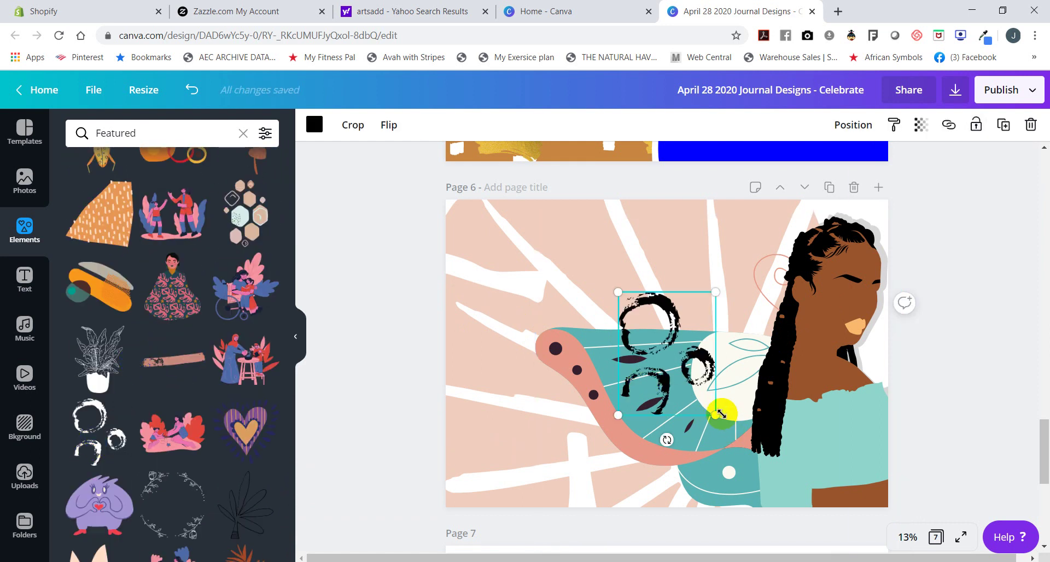
left_click_drag(714, 416, 964, 535)
mouse_move(762, 433)
left_mouse_down()
mouse_move(825, 300)
mouse_move(857, 335)
left_mouse_up()
Send the black brushed rings behind the woman and wing, and shift them to the page's upper right corner.
left_click(850, 127)
left_click(799, 167)
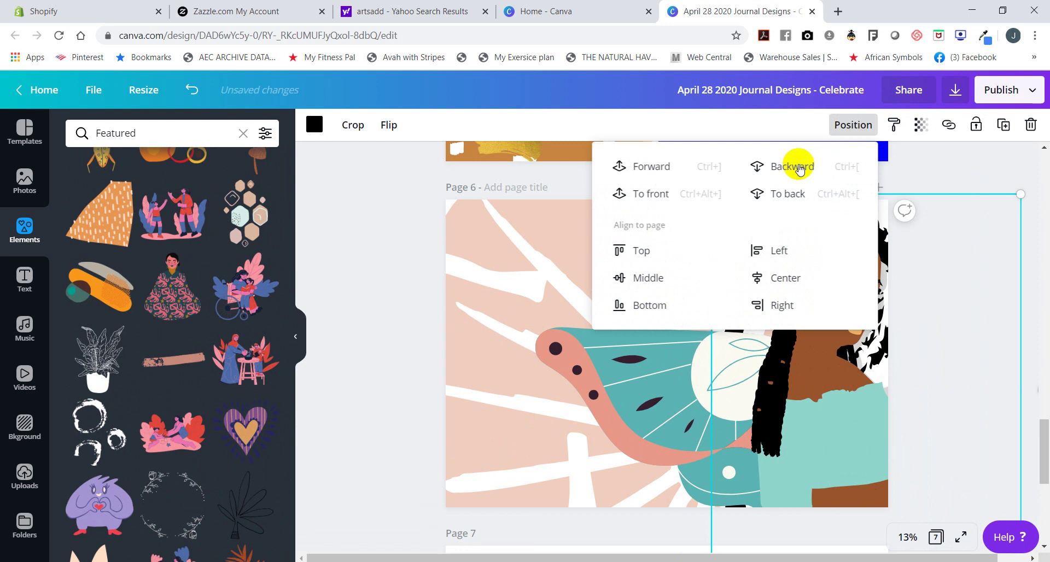
left_click(920, 173)
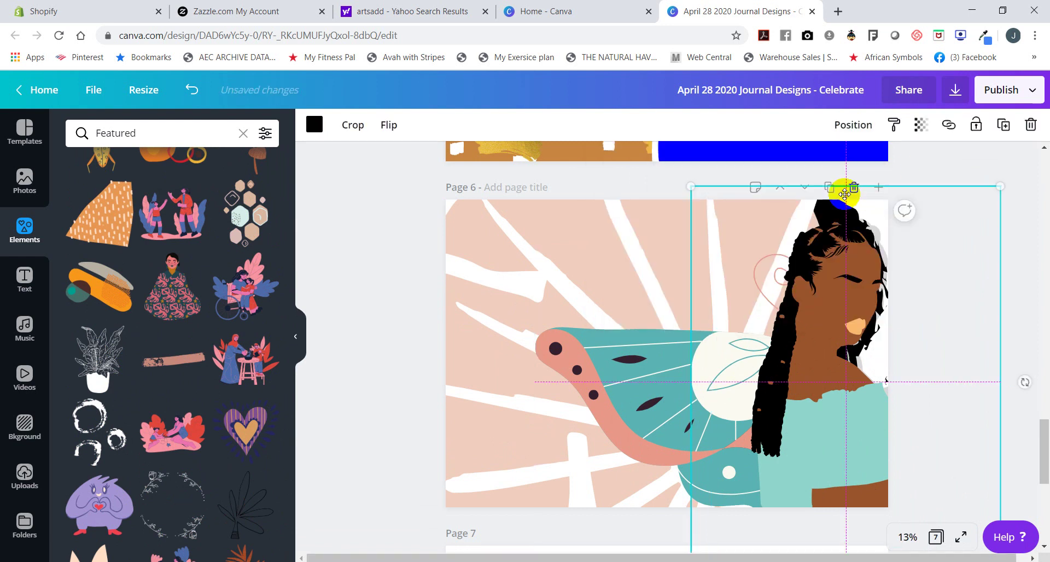
left_click_drag(845, 193, 900, 188)
left_click(419, 254)
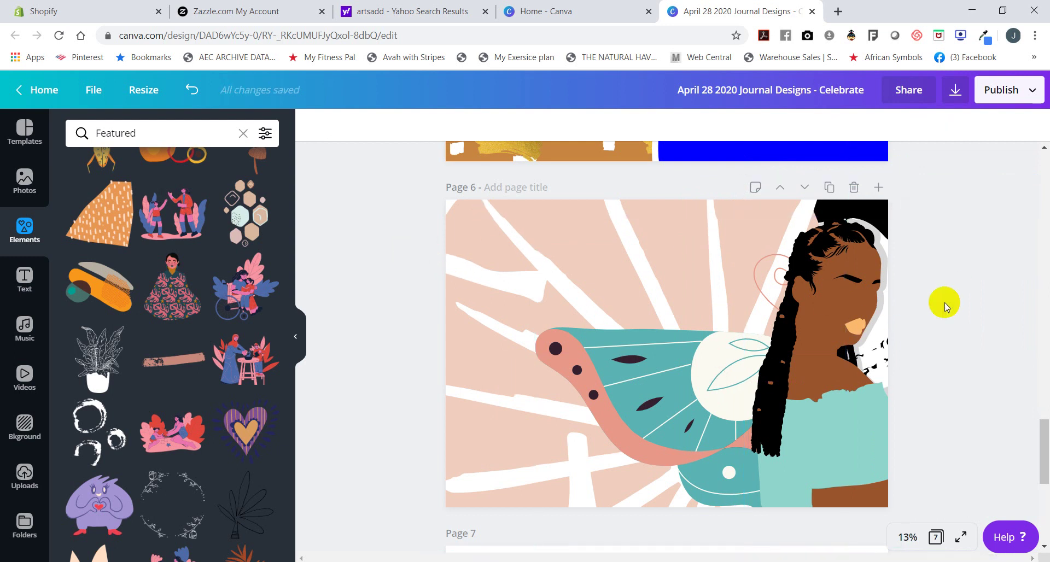
Review the journal designs from page 1 through the blank page 7, returning to the winged woman on page 6.
scroll(902, 314, "up", 3)
scroll(901, 314, "up", 14)
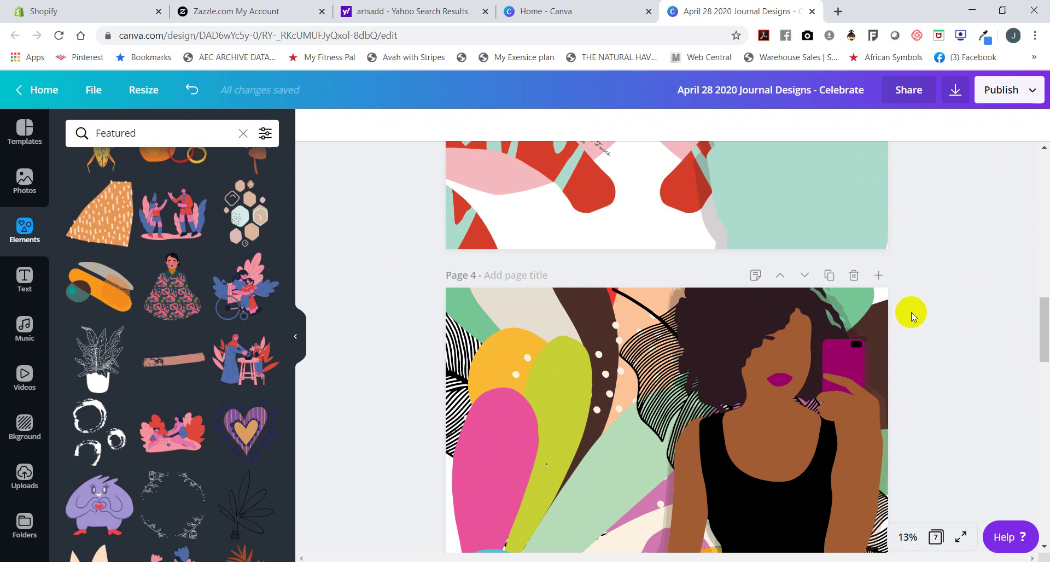
scroll(908, 311, "up", 10)
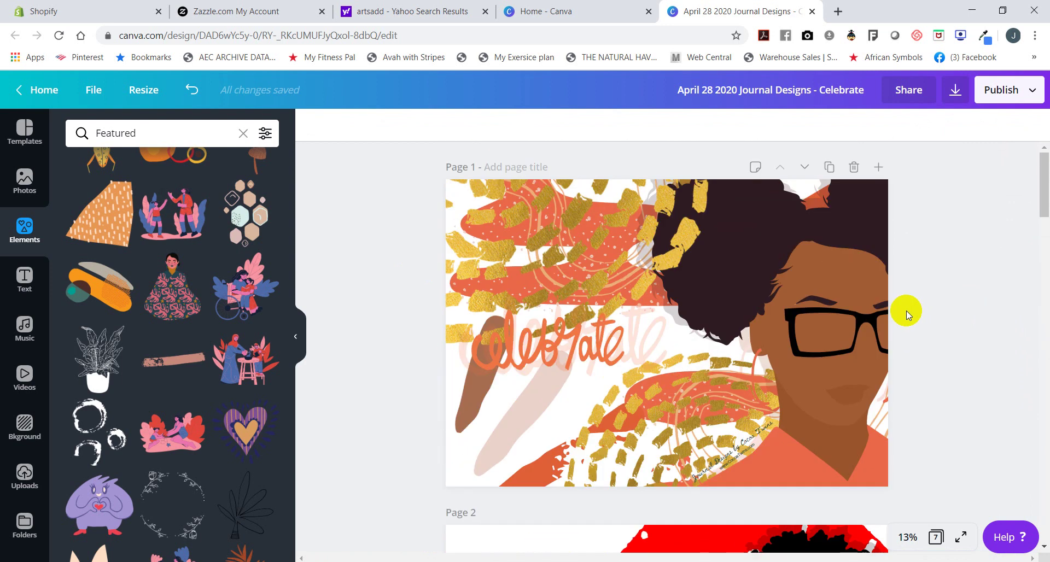
scroll(905, 310, "down", 12)
scroll(904, 310, "down", 15)
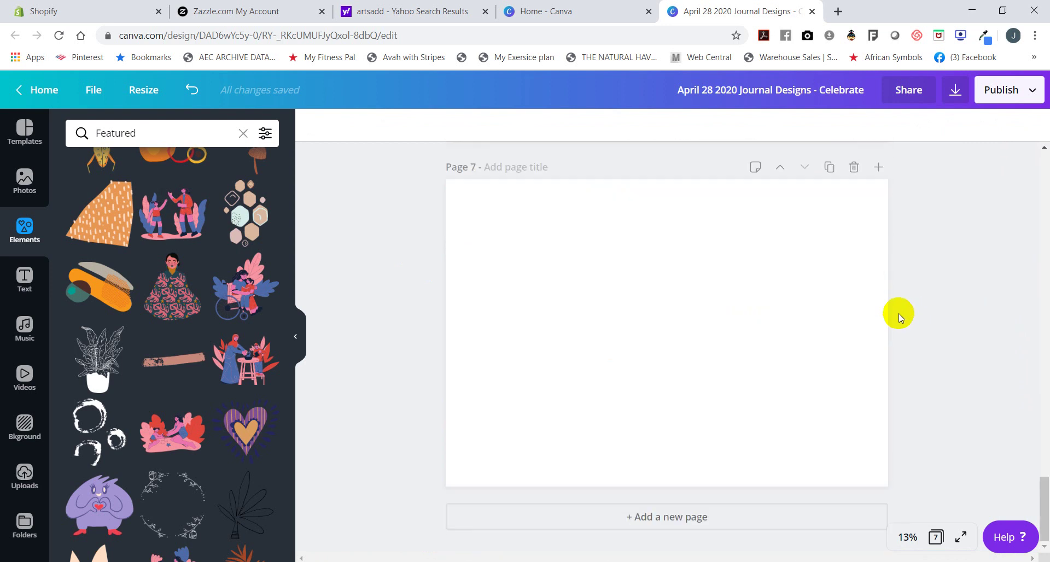
scroll(785, 331, "up", 3)
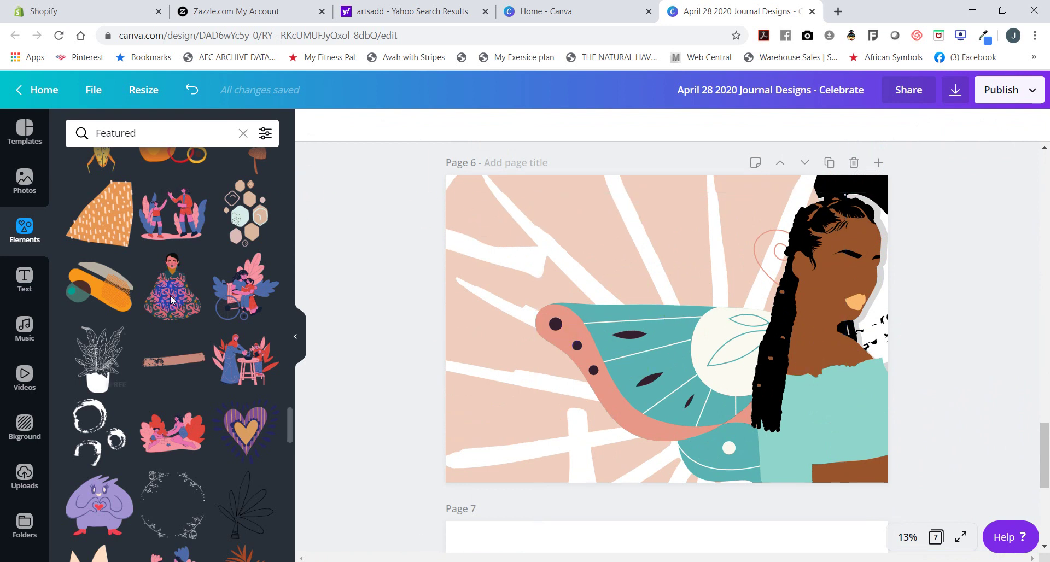
Replace the Featured elements listing with a search of the elements library for "block lady".
left_click(243, 133)
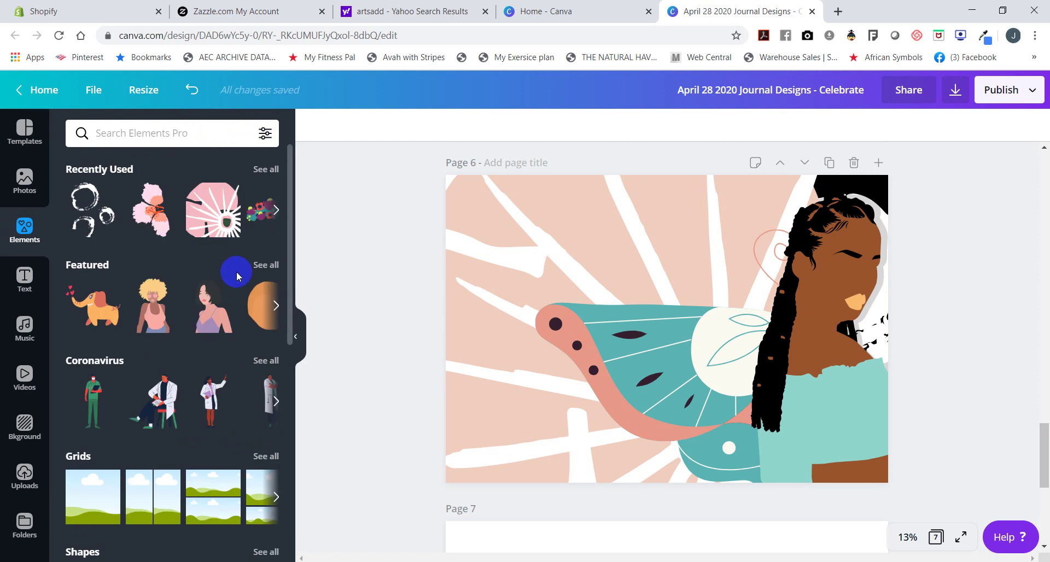
left_click(265, 265)
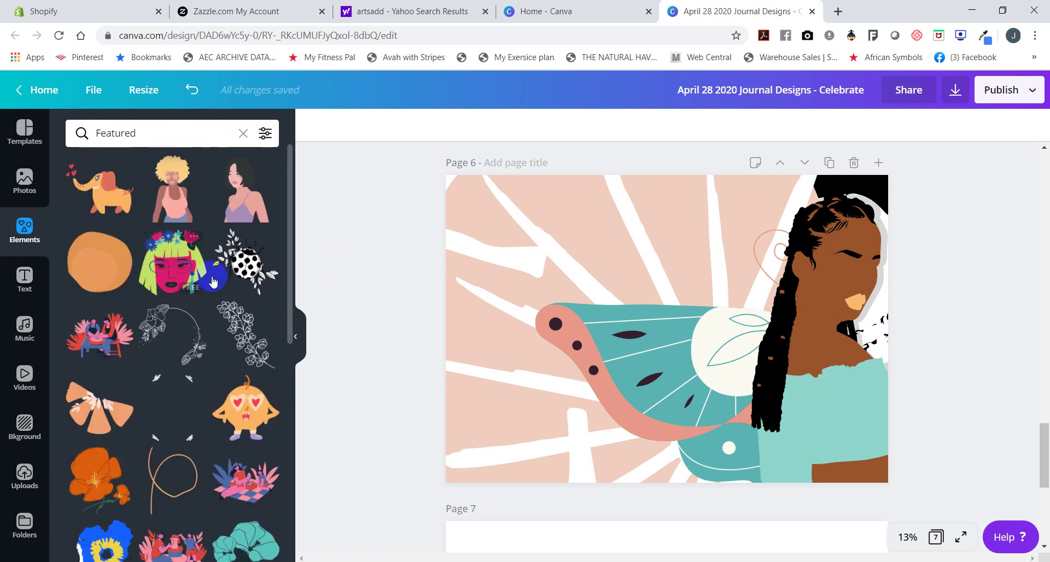
left_click(151, 133)
left_click(164, 167)
type("block")
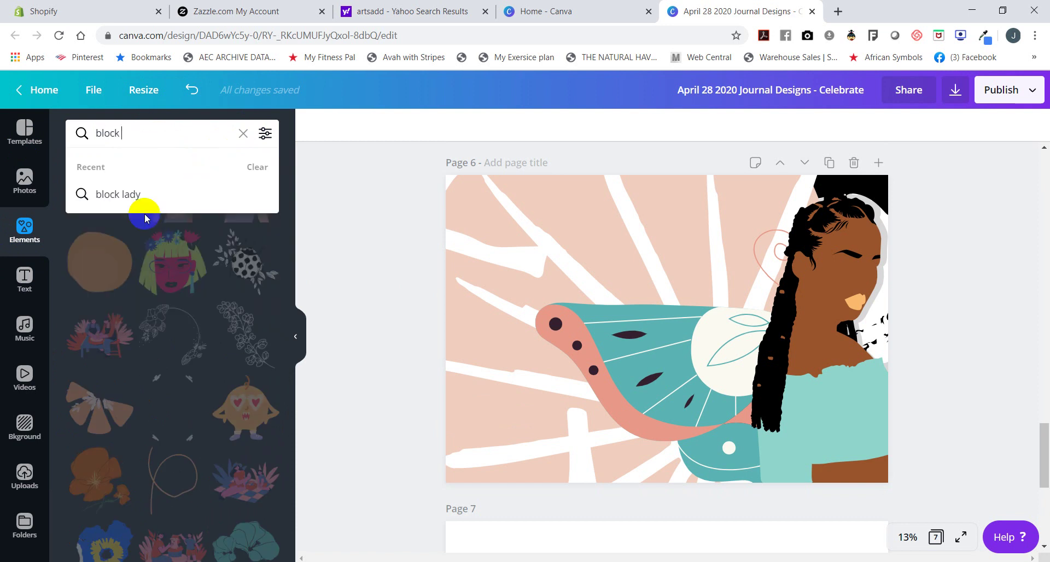
left_click(107, 196)
Look through the "block lady" results for faceless women illustrations suited to the journal designs.
scroll(219, 306, "down", 15)
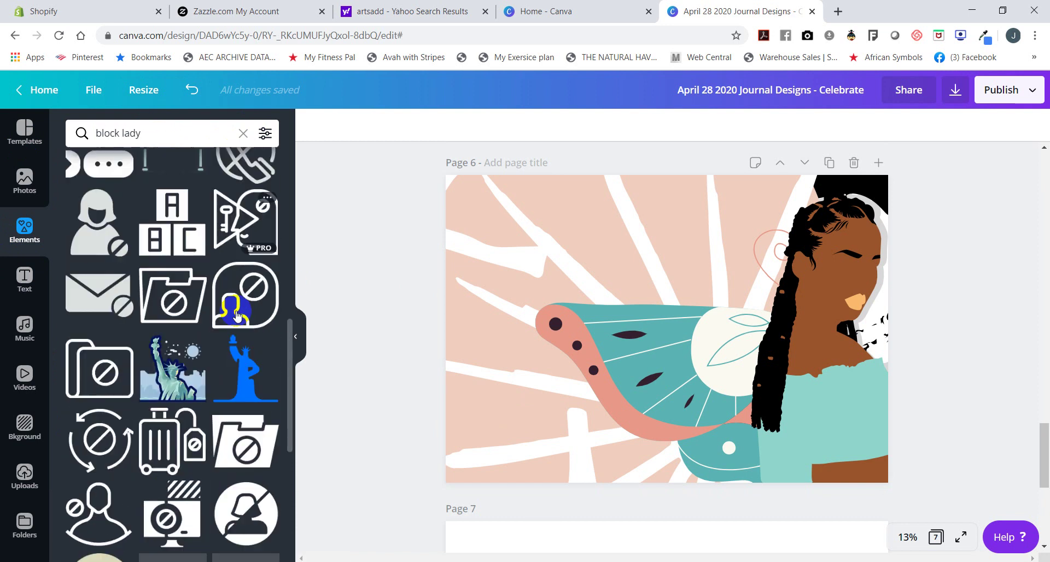
scroll(219, 311, "down", 15)
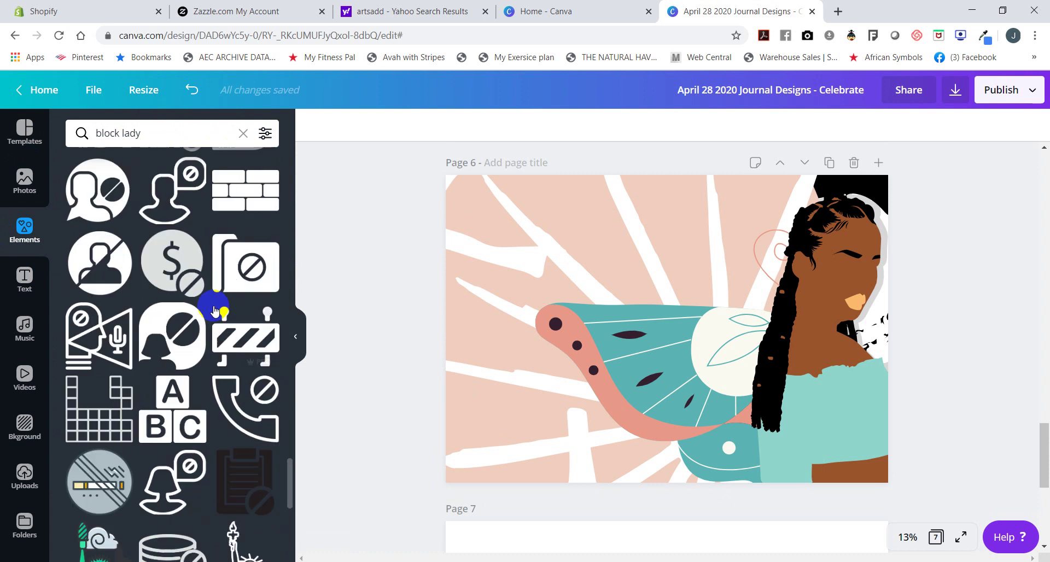
scroll(208, 307, "down", 15)
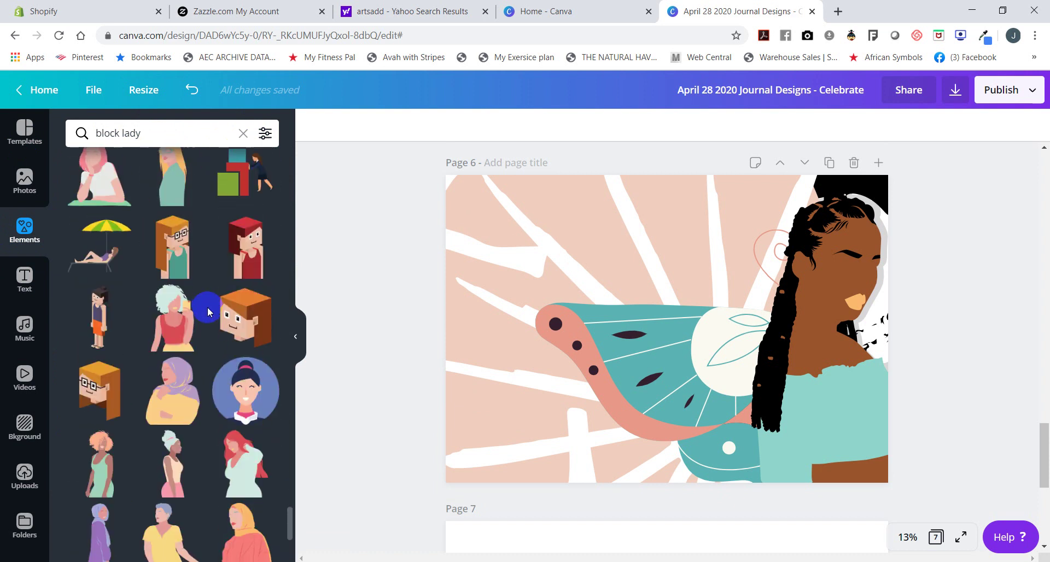
mouse_move(208, 312)
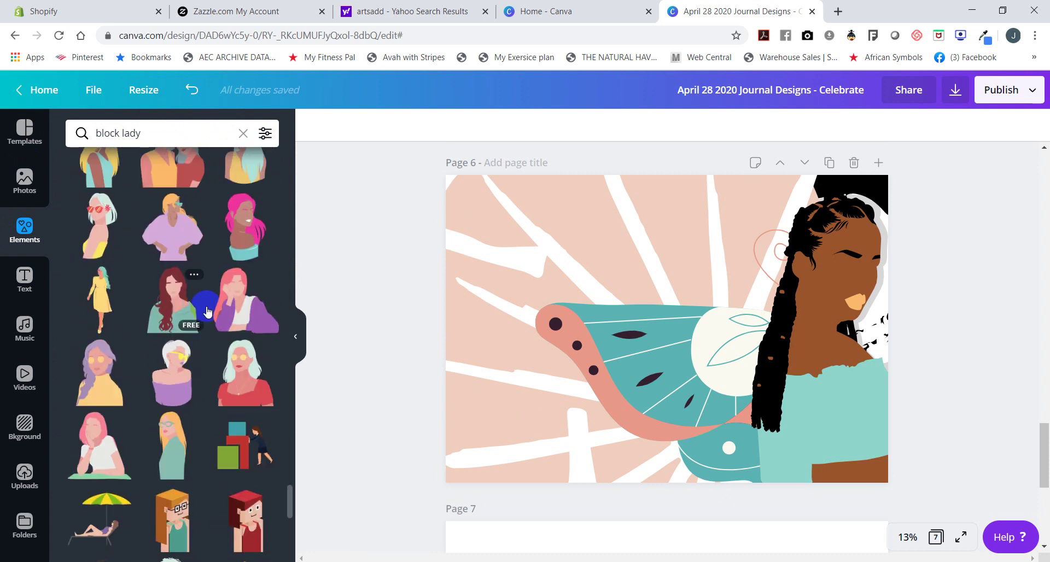
scroll(208, 312, "up", 5)
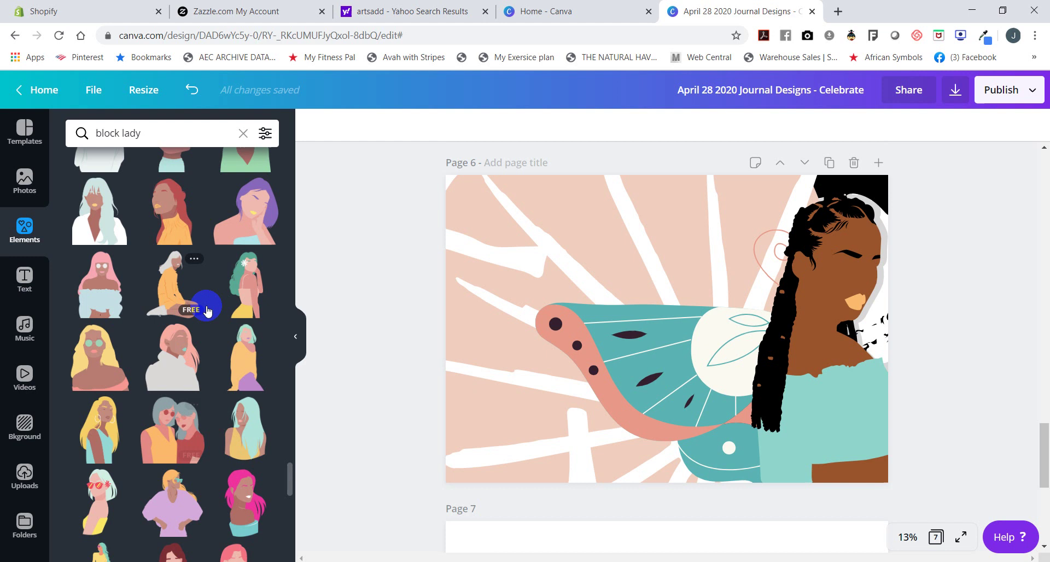
scroll(207, 307, "up", 1)
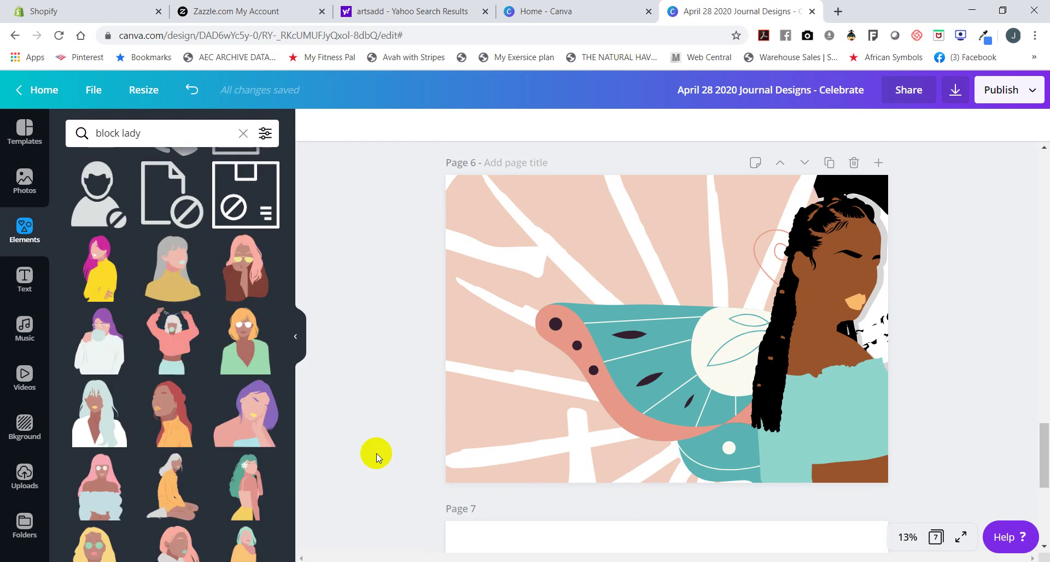
mouse_move(125, 258)
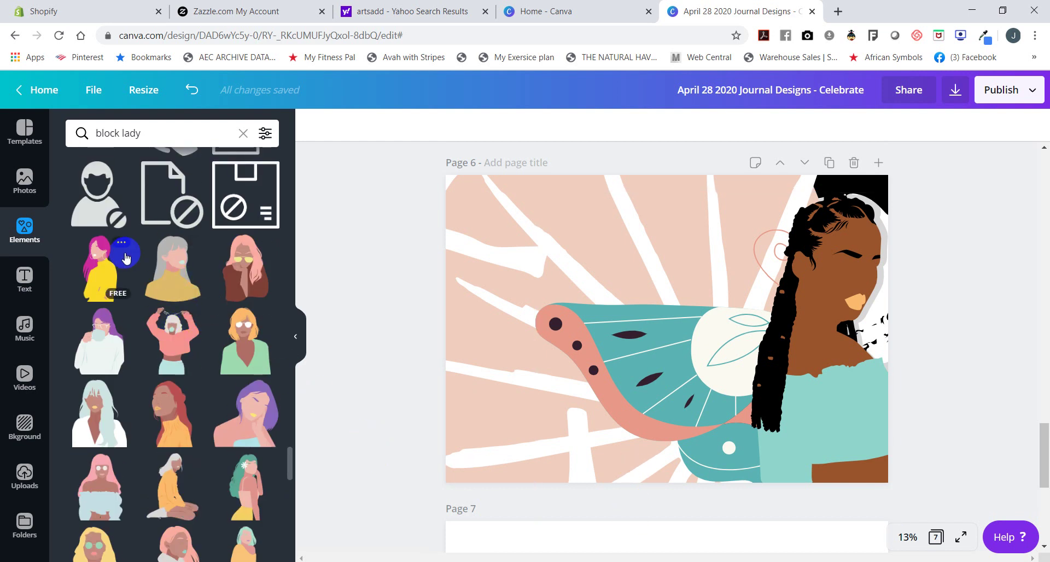